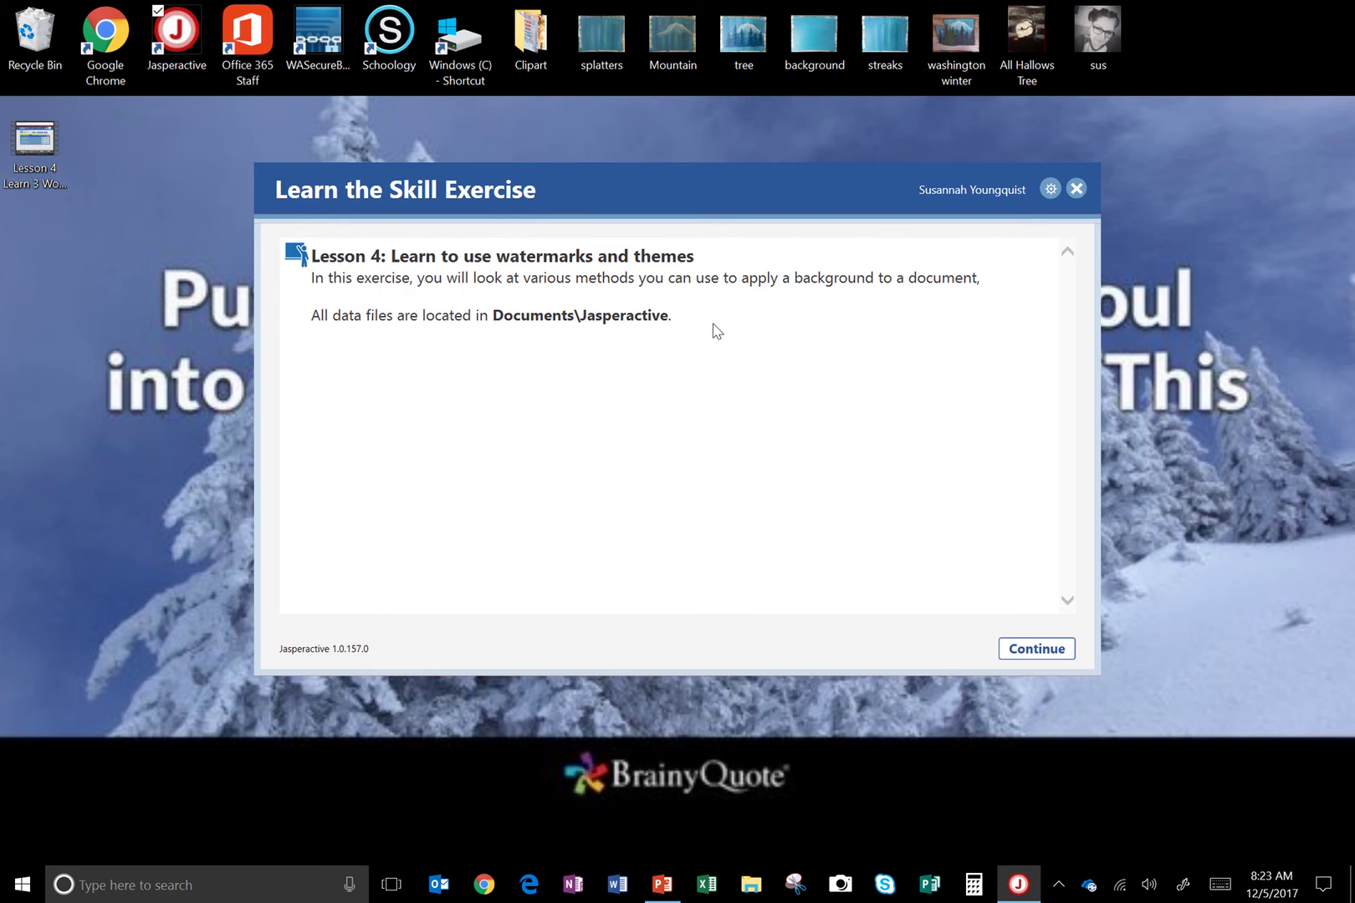
Start the Lesson 4 watermarks and themes exercise and clear the answered mark on all five tasks.
{"action": "left_click", "coordinate": [1037, 649]}
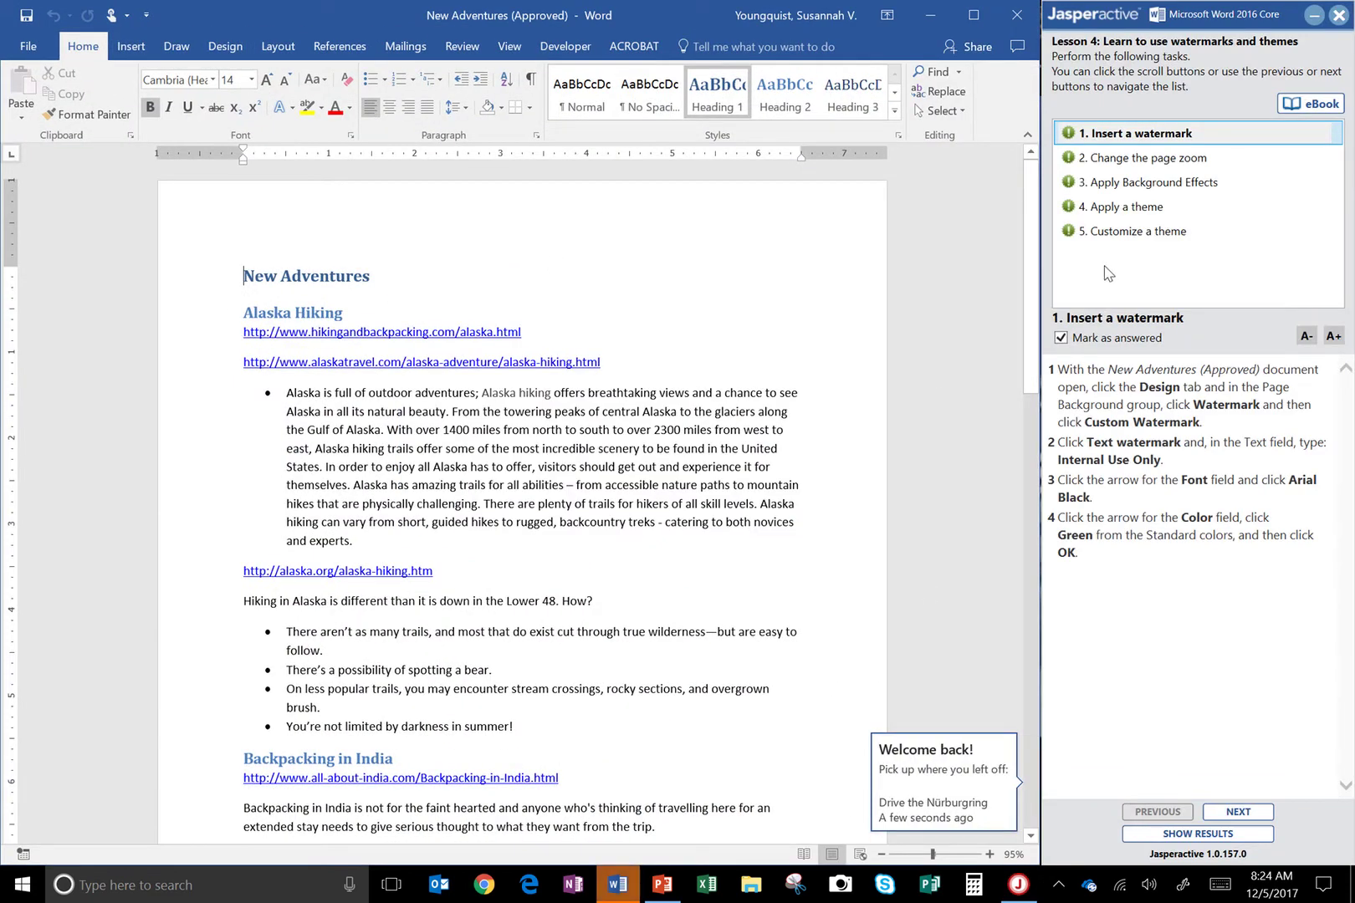
{"action": "left_click", "coordinate": [1123, 203]}
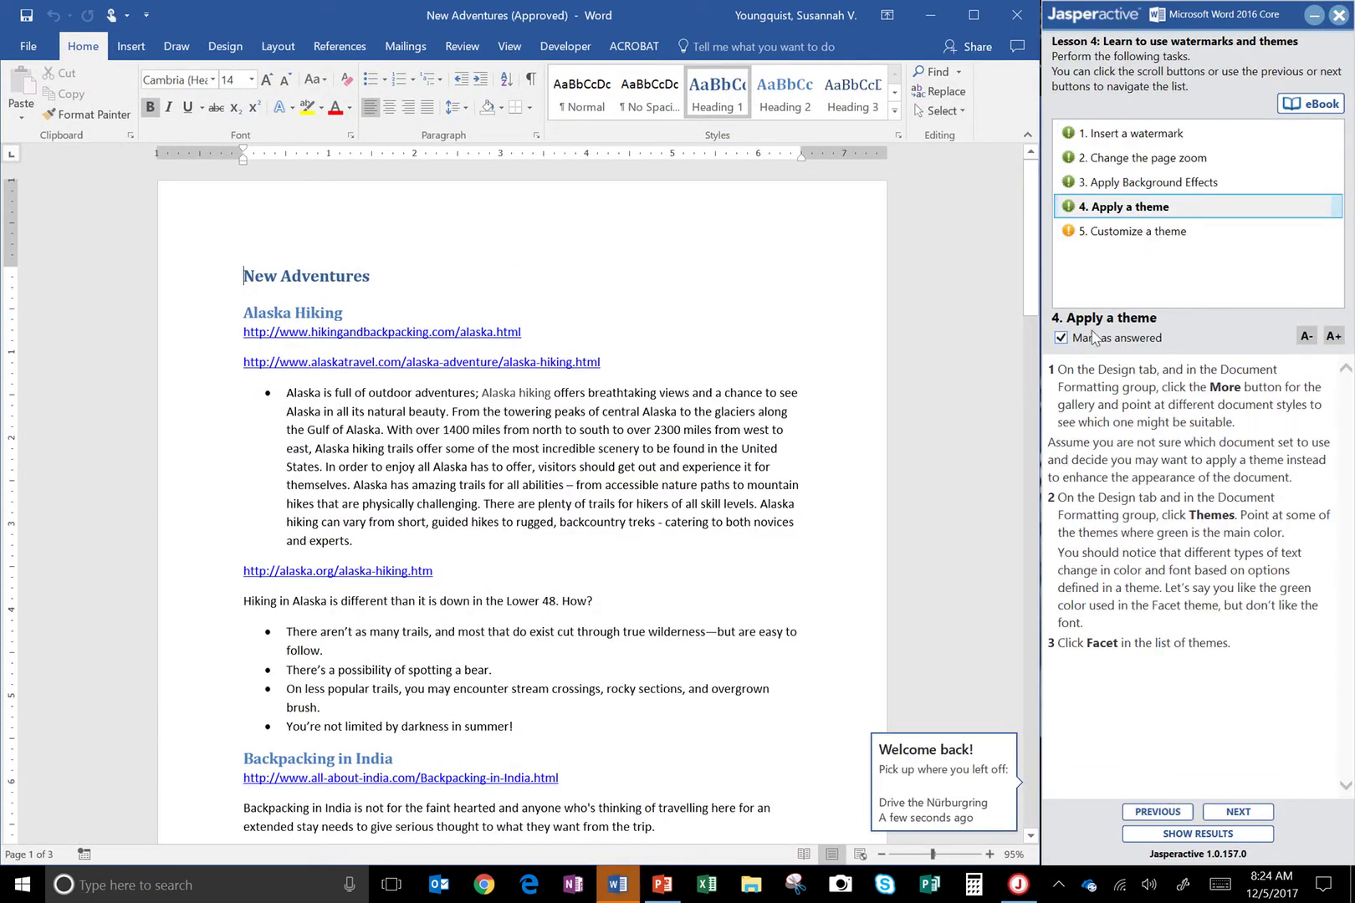
{"action": "left_click", "coordinate": [1092, 335]}
{"action": "left_click", "coordinate": [1129, 185]}
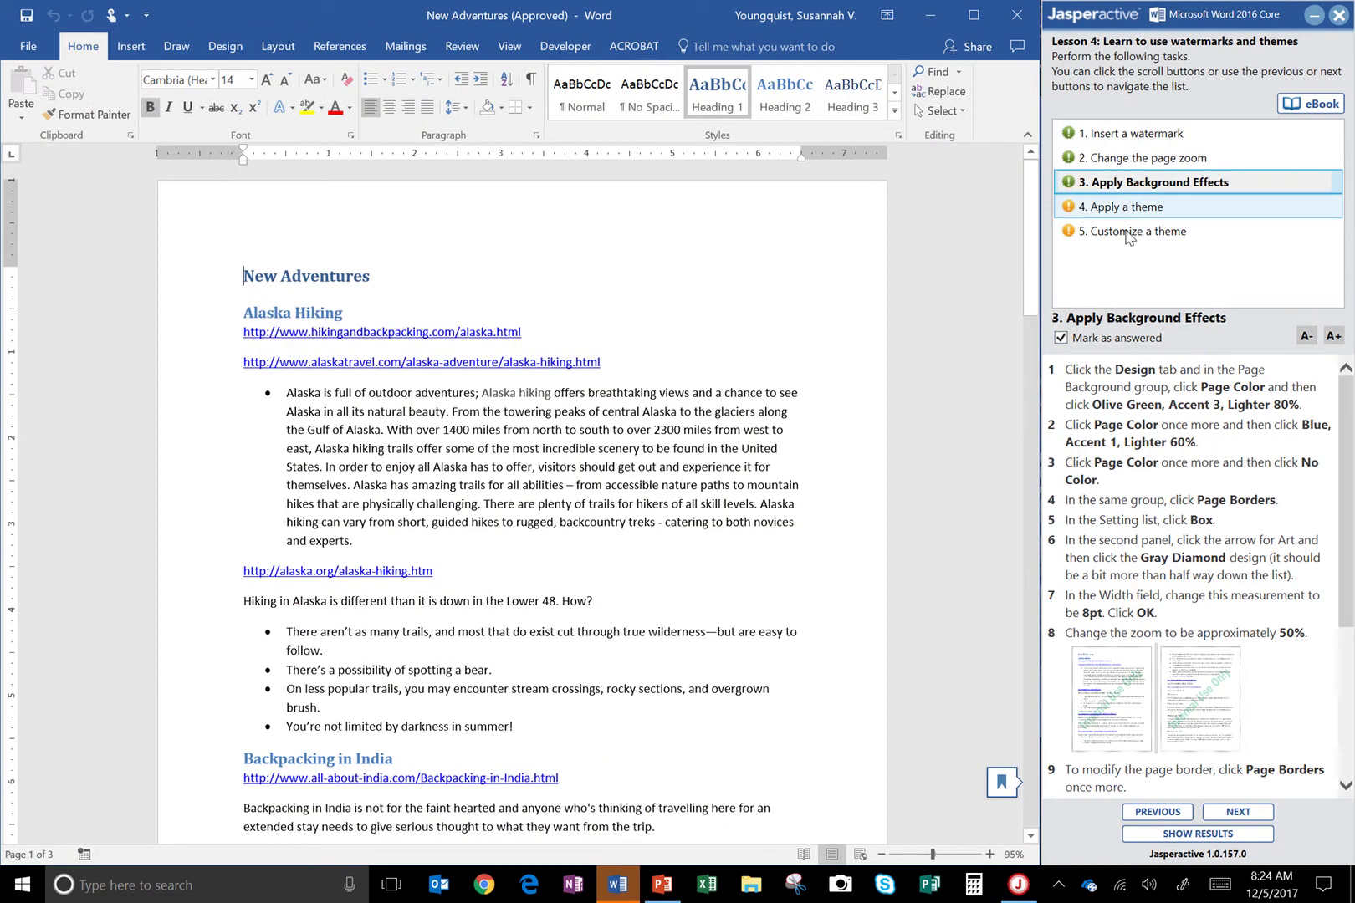
{"action": "left_click", "coordinate": [1113, 338]}
{"action": "left_click", "coordinate": [1142, 159]}
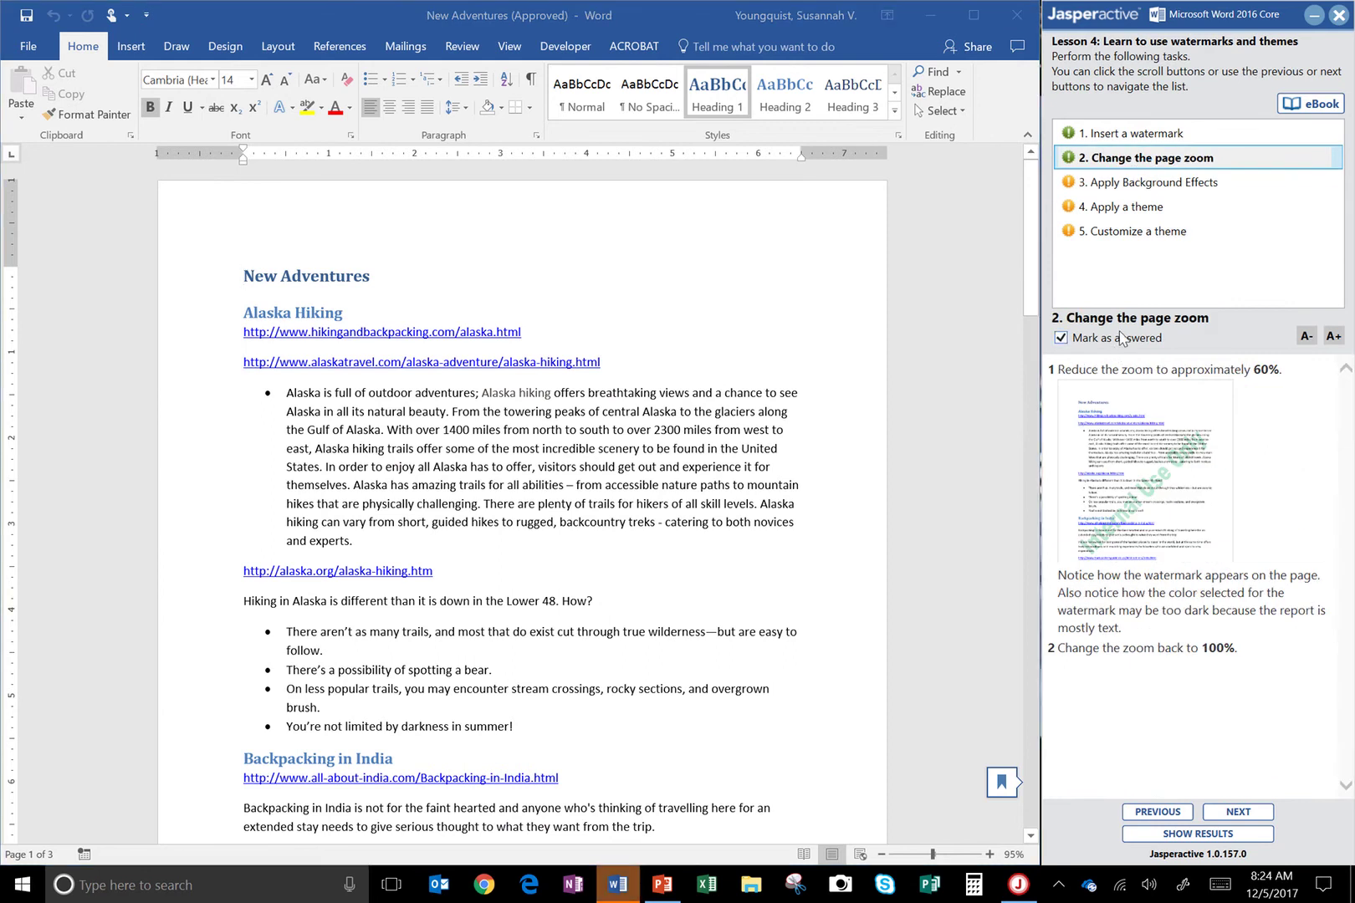
{"action": "left_click", "coordinate": [1061, 337]}
{"action": "left_click", "coordinate": [1129, 133]}
{"action": "left_click", "coordinate": [1113, 338]}
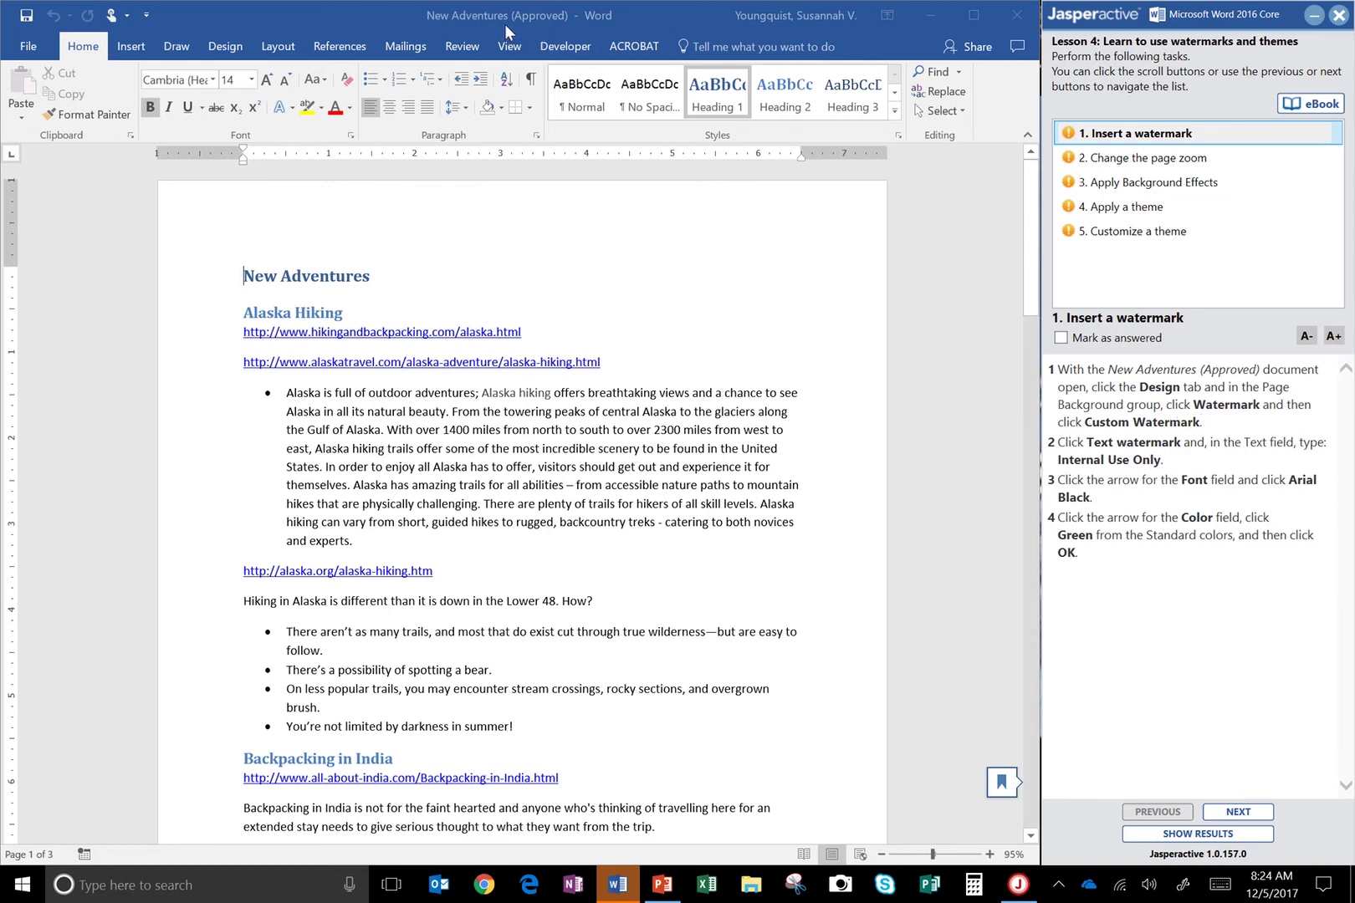
Set up a custom text watermark for the document reading "Internal Use Only".
{"action": "left_click", "coordinate": [225, 47]}
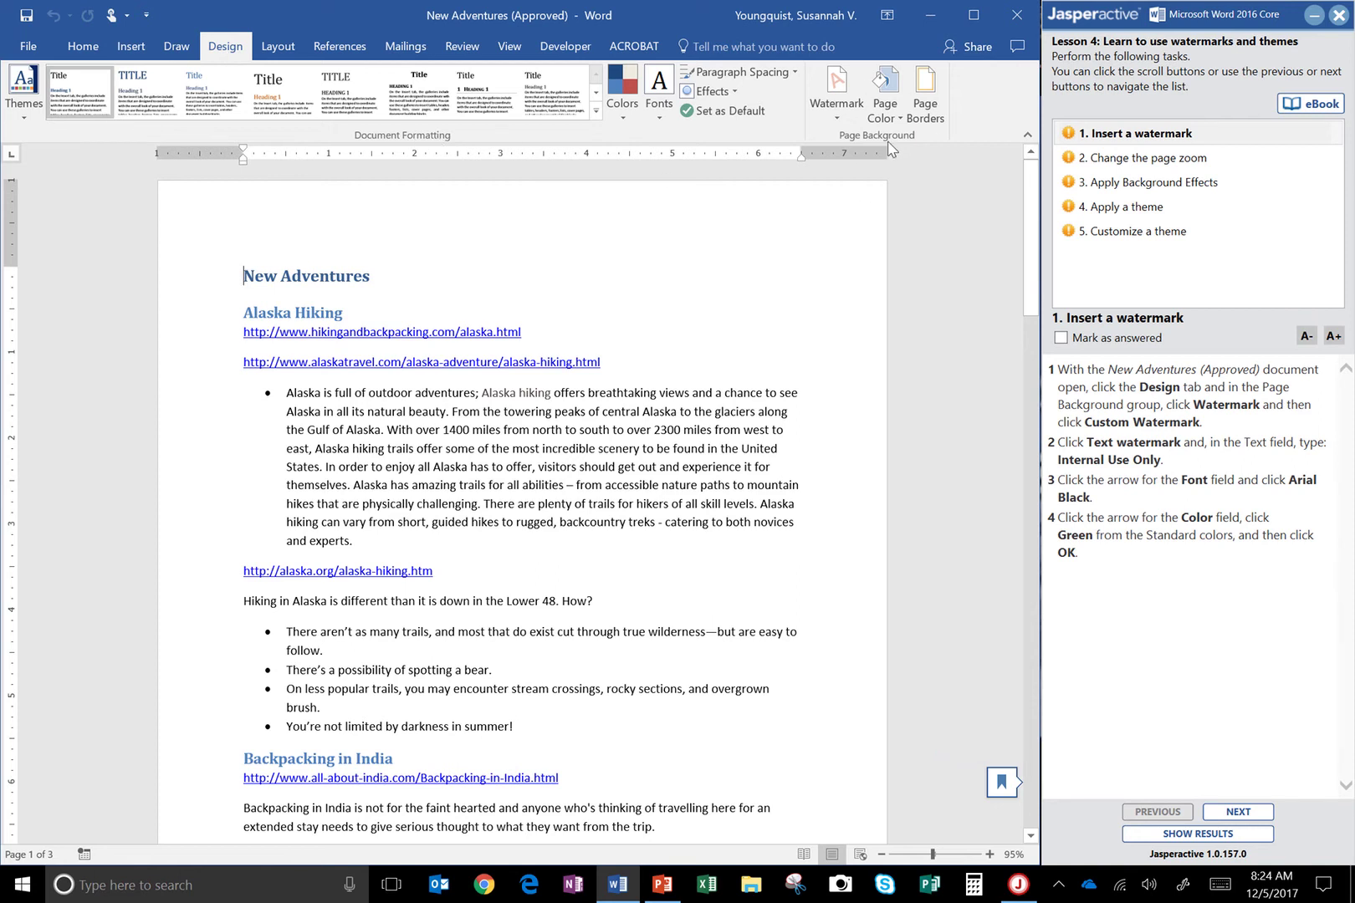
{"action": "left_click", "coordinate": [832, 109]}
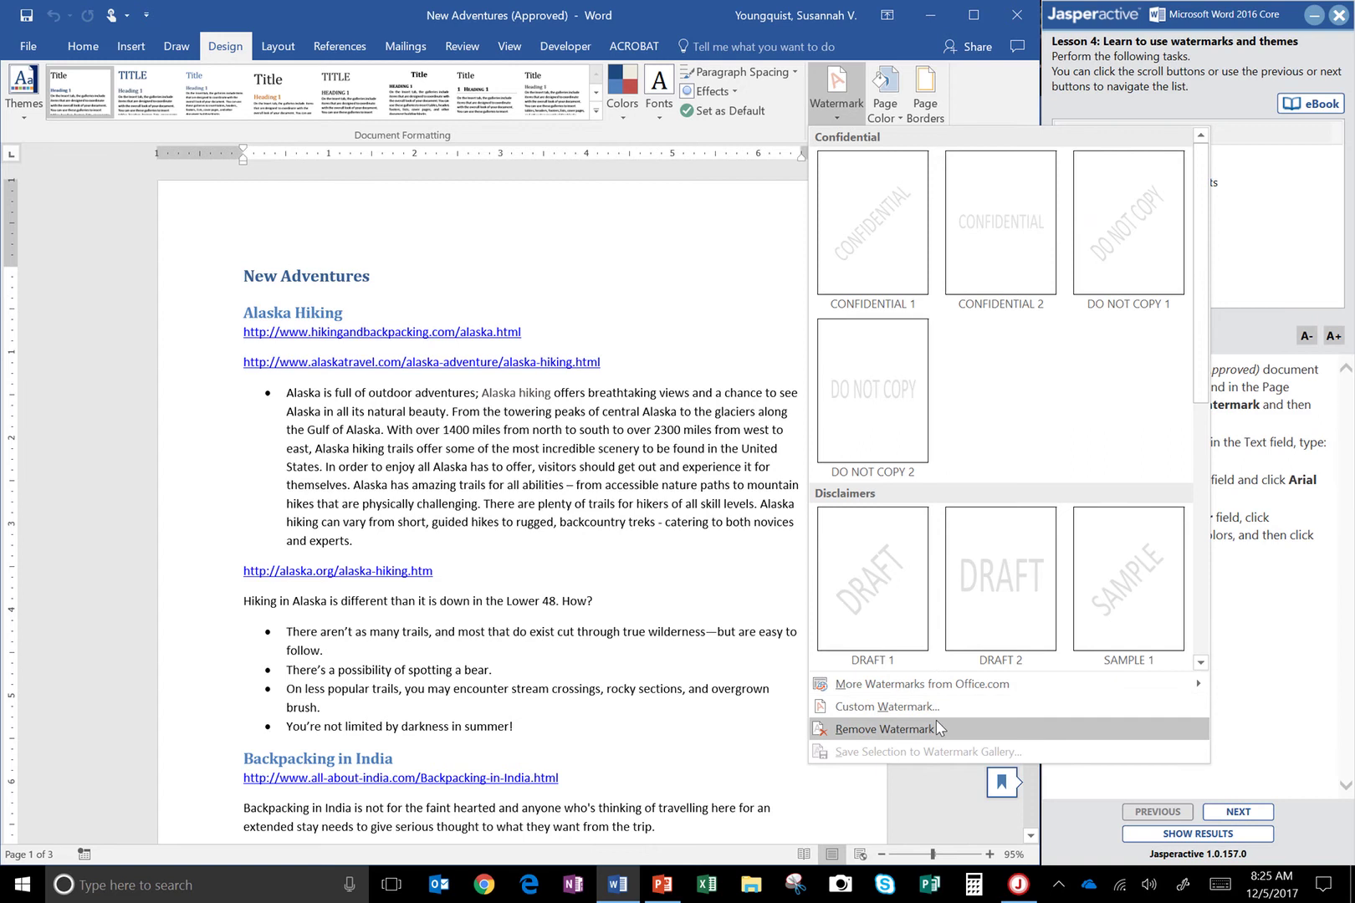
{"action": "left_click", "coordinate": [870, 707]}
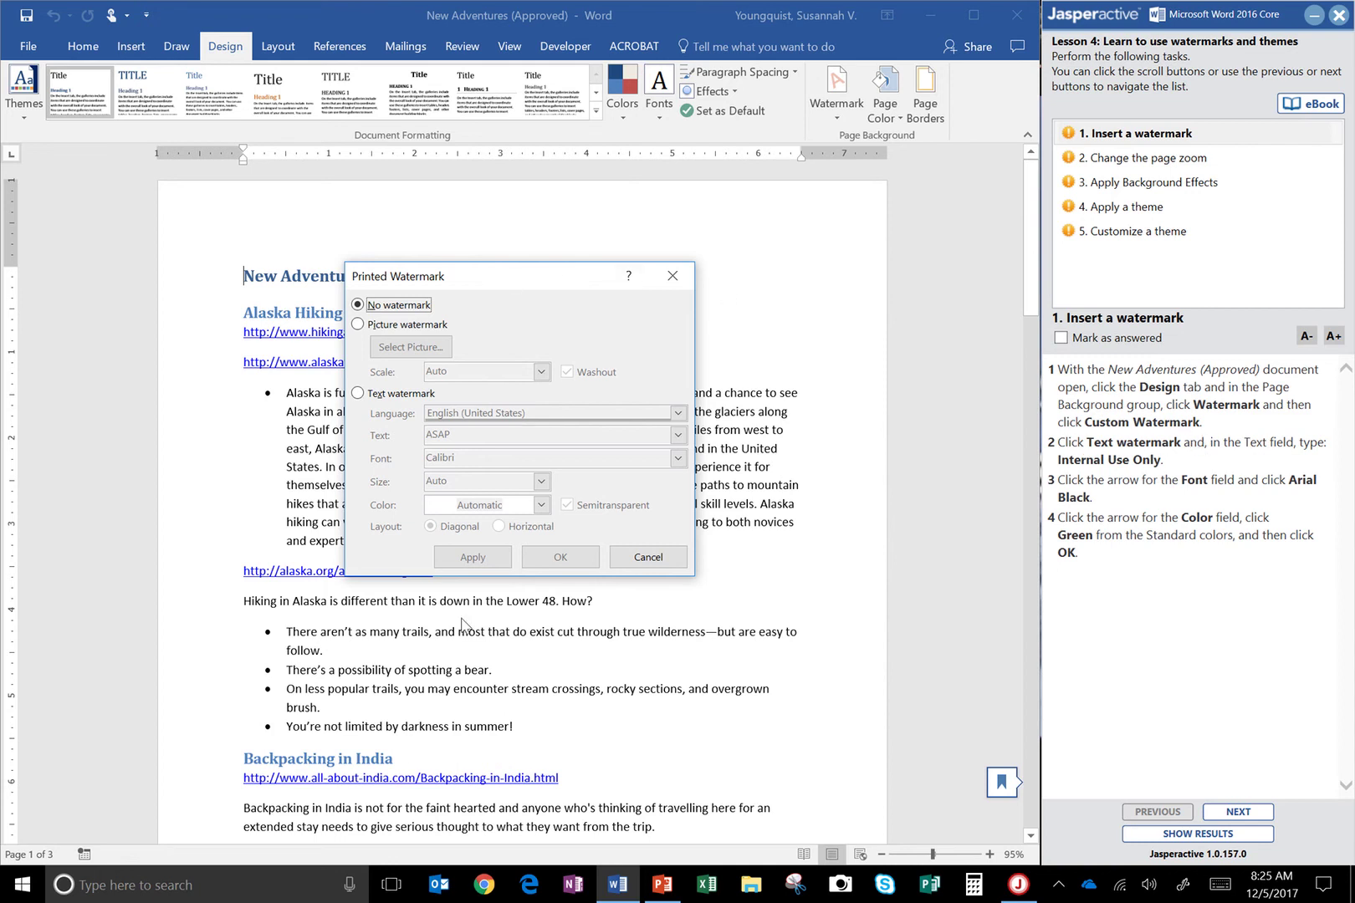
{"action": "left_click", "coordinate": [359, 393]}
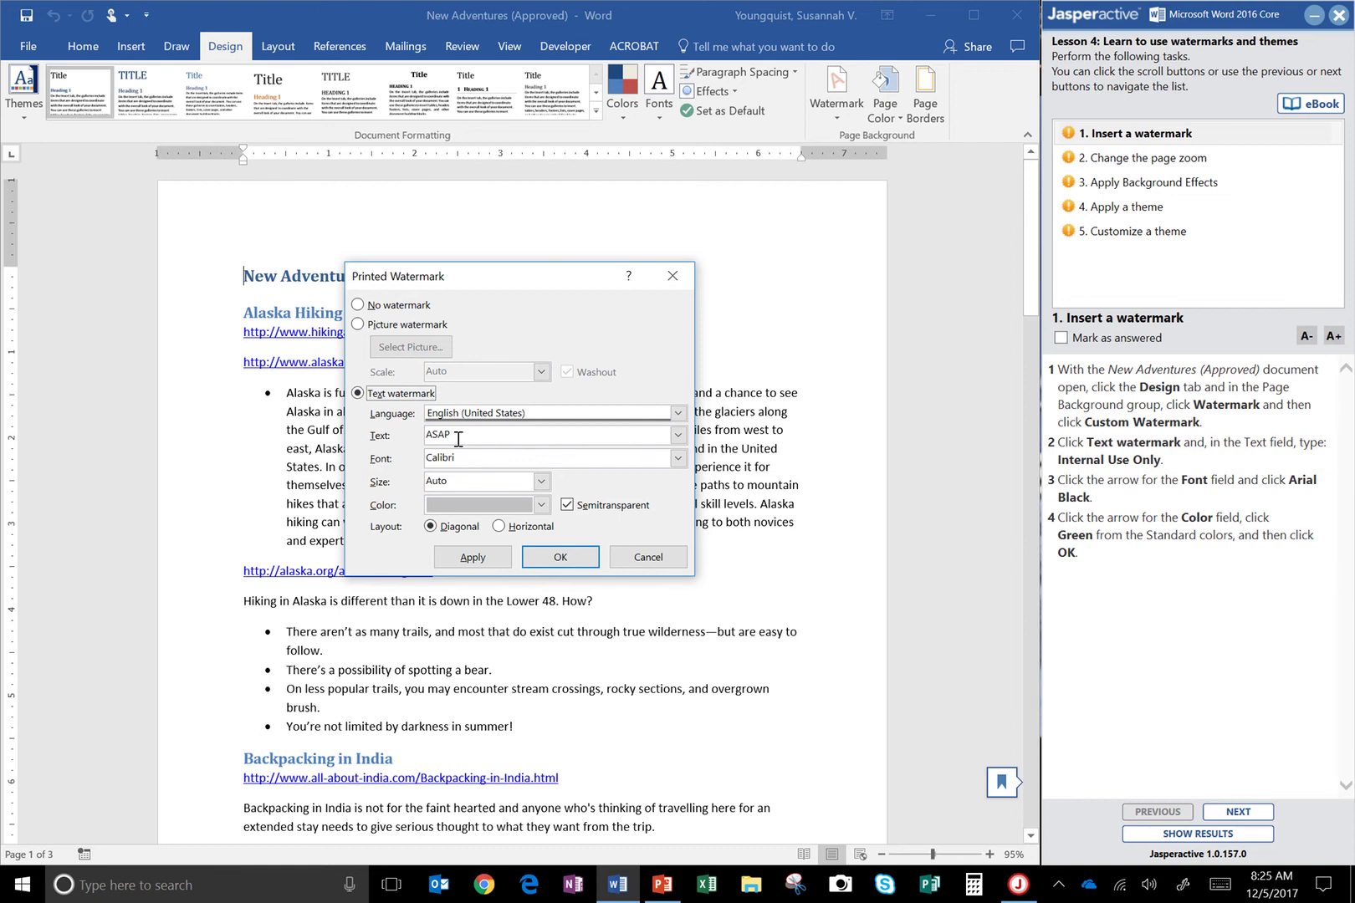
{"action": "left_click_drag", "start_coordinate": [468, 437], "coordinate": [426, 435]}
{"action": "key", "text": "BackSpace"}
{"action": "type", "text": "Internal Use Only"}
Set the watermark's font to Arial Black and its color to standard Green, and apply it to the document.
{"action": "left_click", "coordinate": [677, 459]}
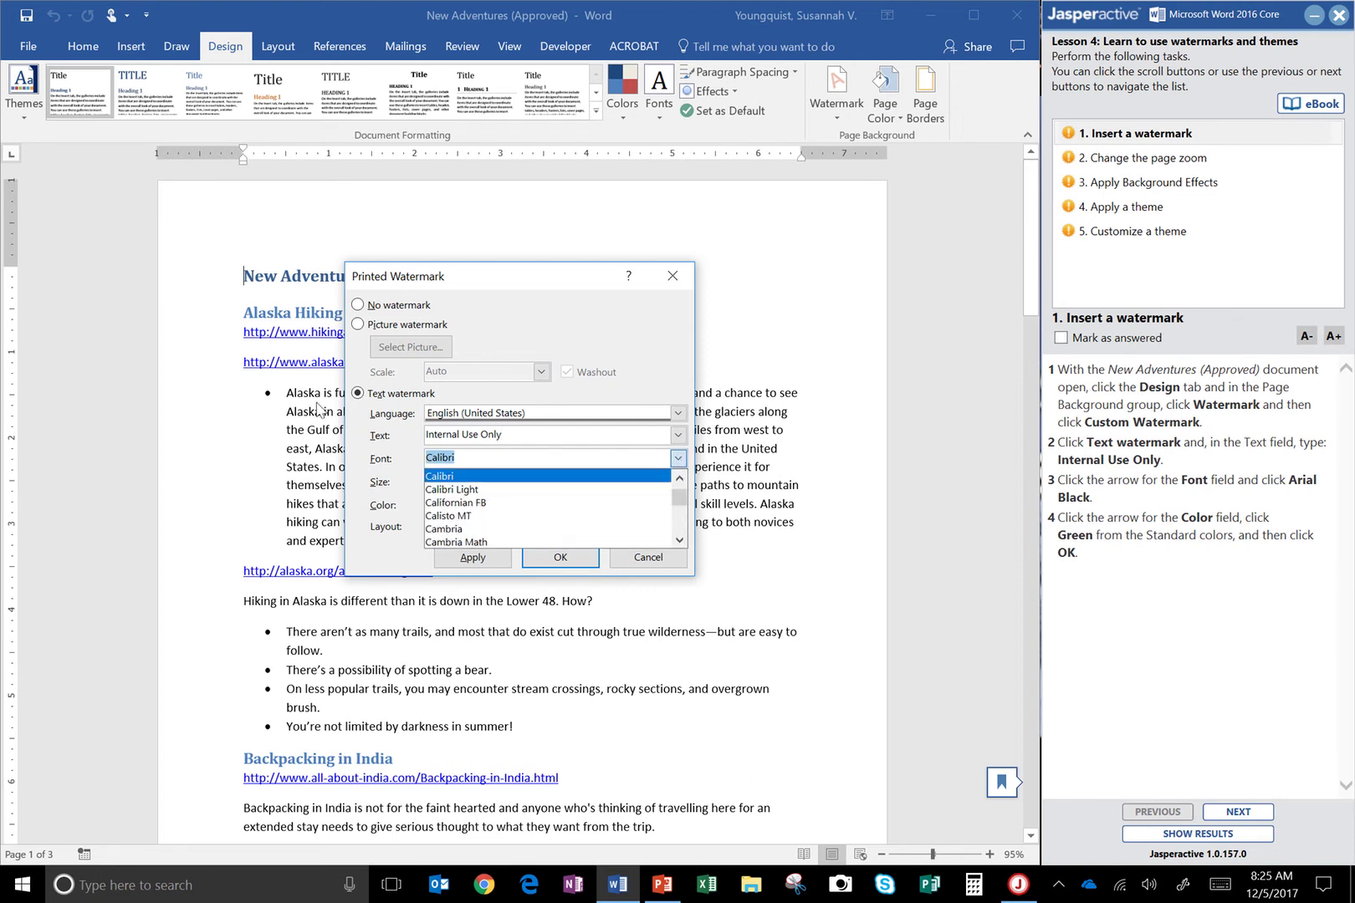
{"action": "scroll", "coordinate": [601, 494], "scroll_direction": "up", "scroll_amount": 10}
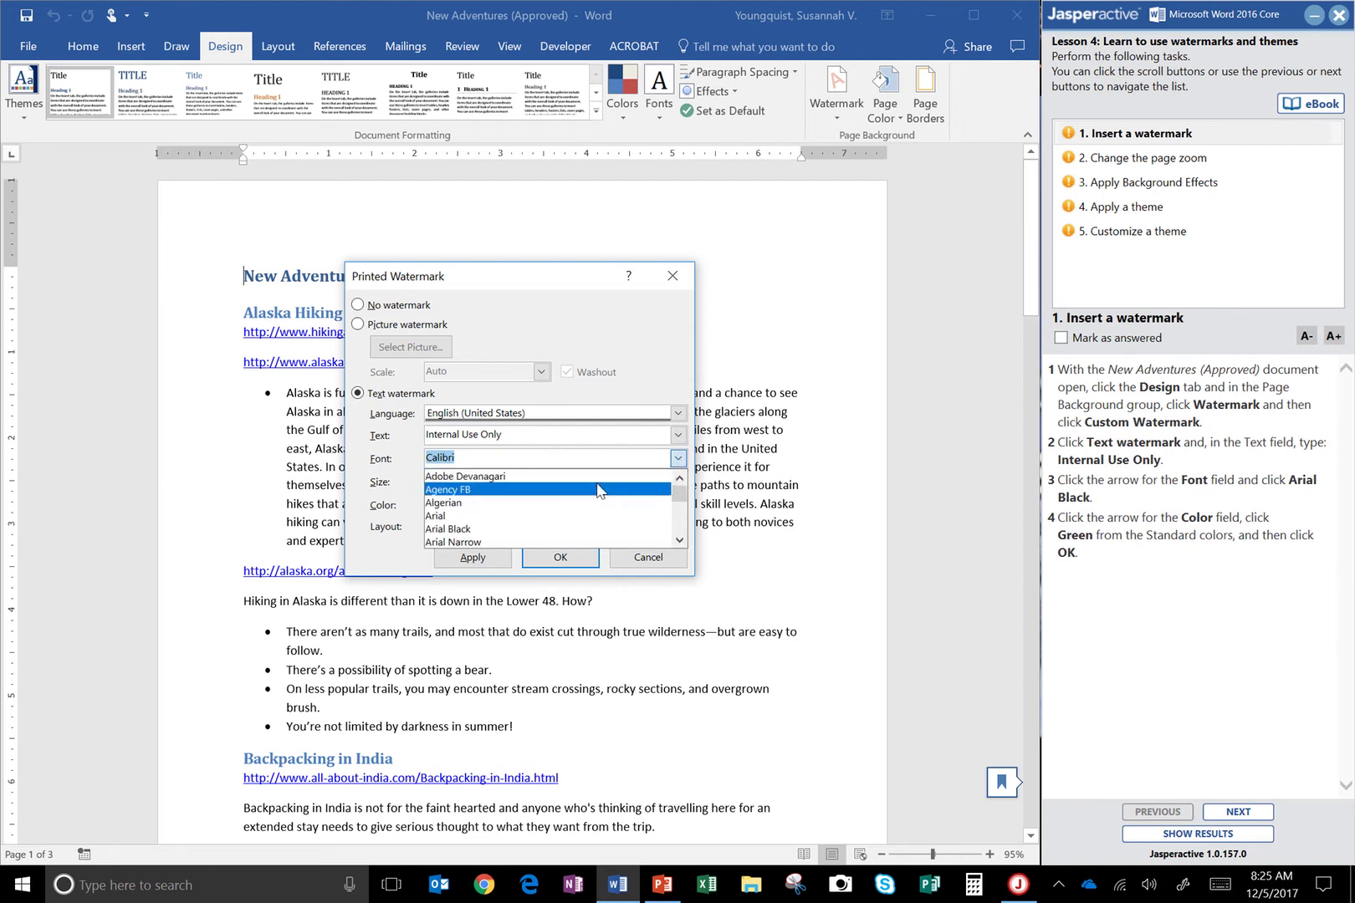
{"action": "left_click", "coordinate": [590, 529]}
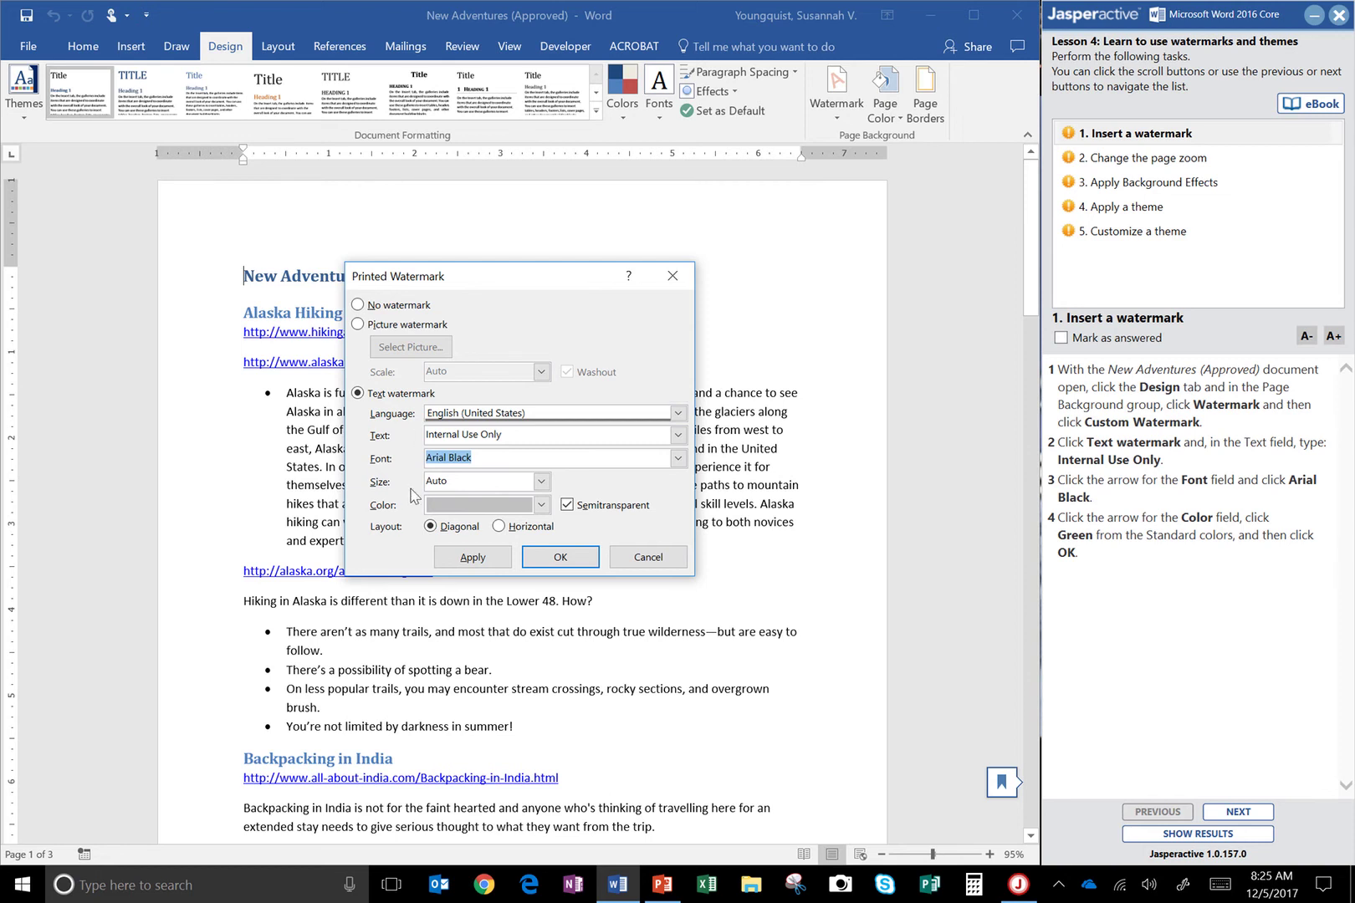
{"action": "left_click", "coordinate": [542, 506]}
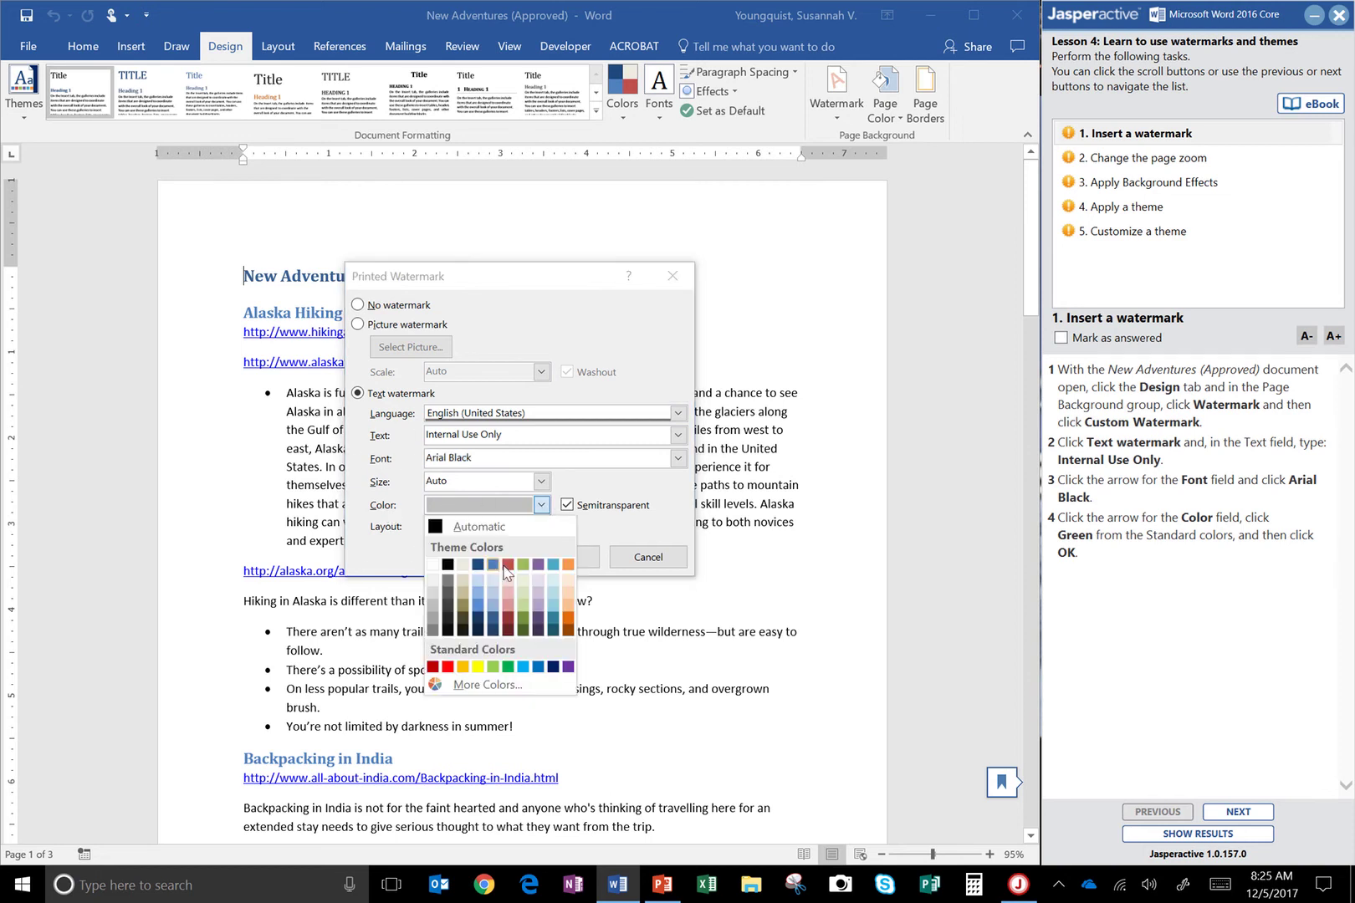
{"action": "left_click", "coordinate": [510, 666]}
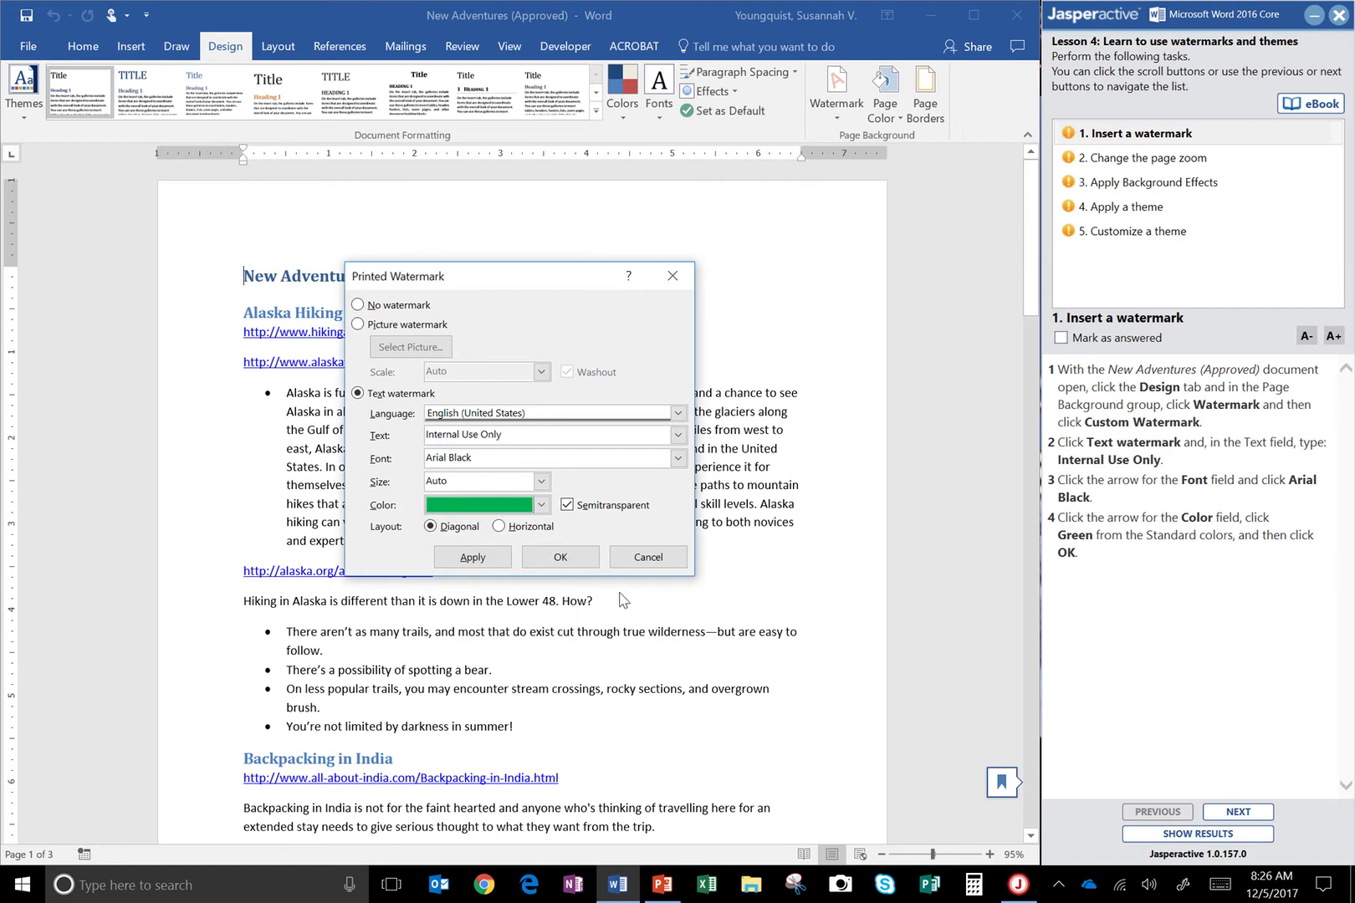
{"action": "left_click", "coordinate": [573, 557]}
Check the watermark across the pages, mark the Insert a watermark task as answered and advance to Change the page zoom.
{"action": "scroll", "coordinate": [500, 669], "scroll_direction": "down", "scroll_amount": 5}
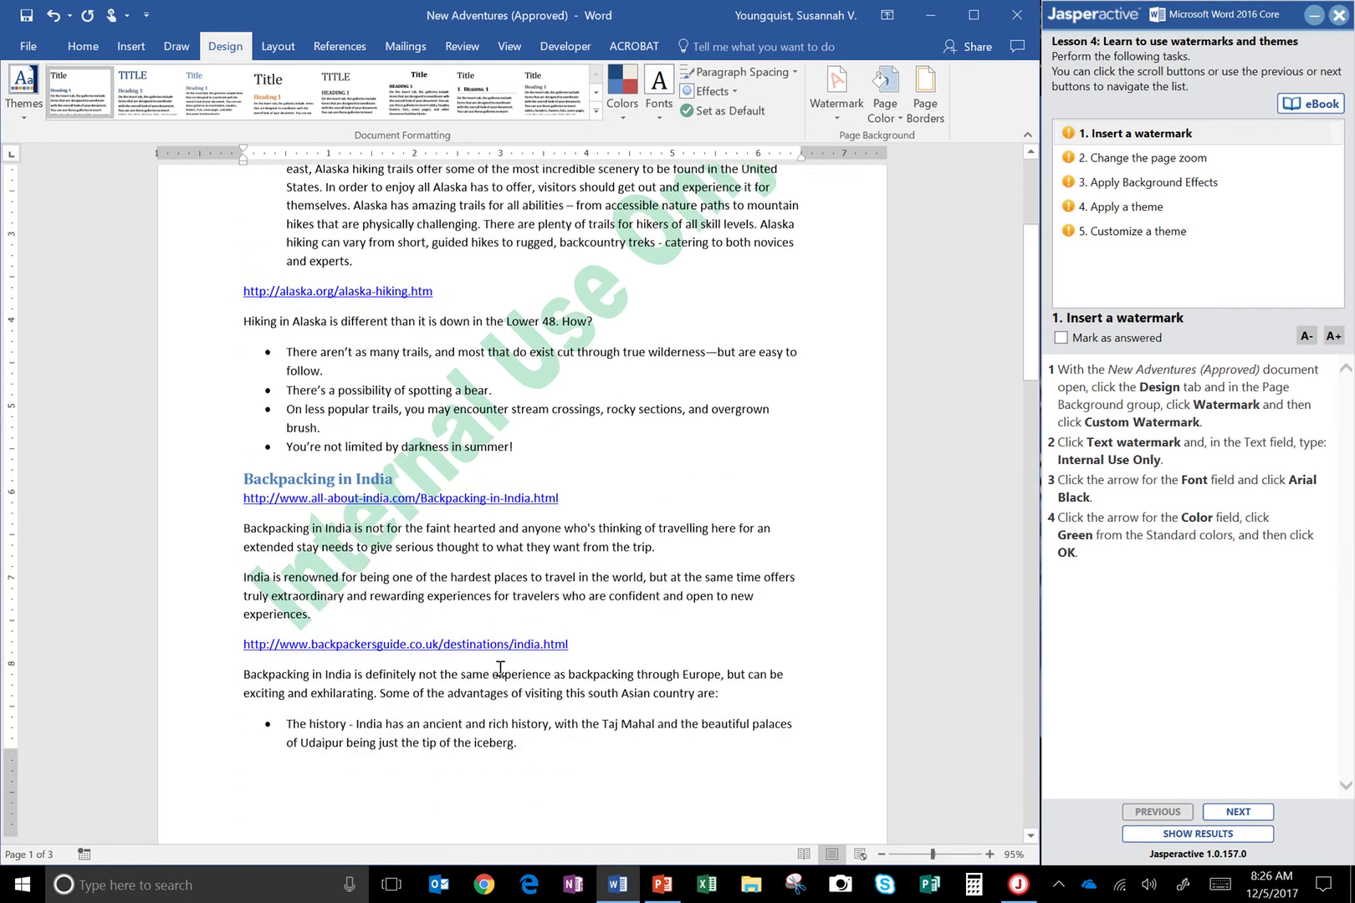
{"action": "scroll", "coordinate": [500, 669], "scroll_direction": "down", "scroll_amount": 15}
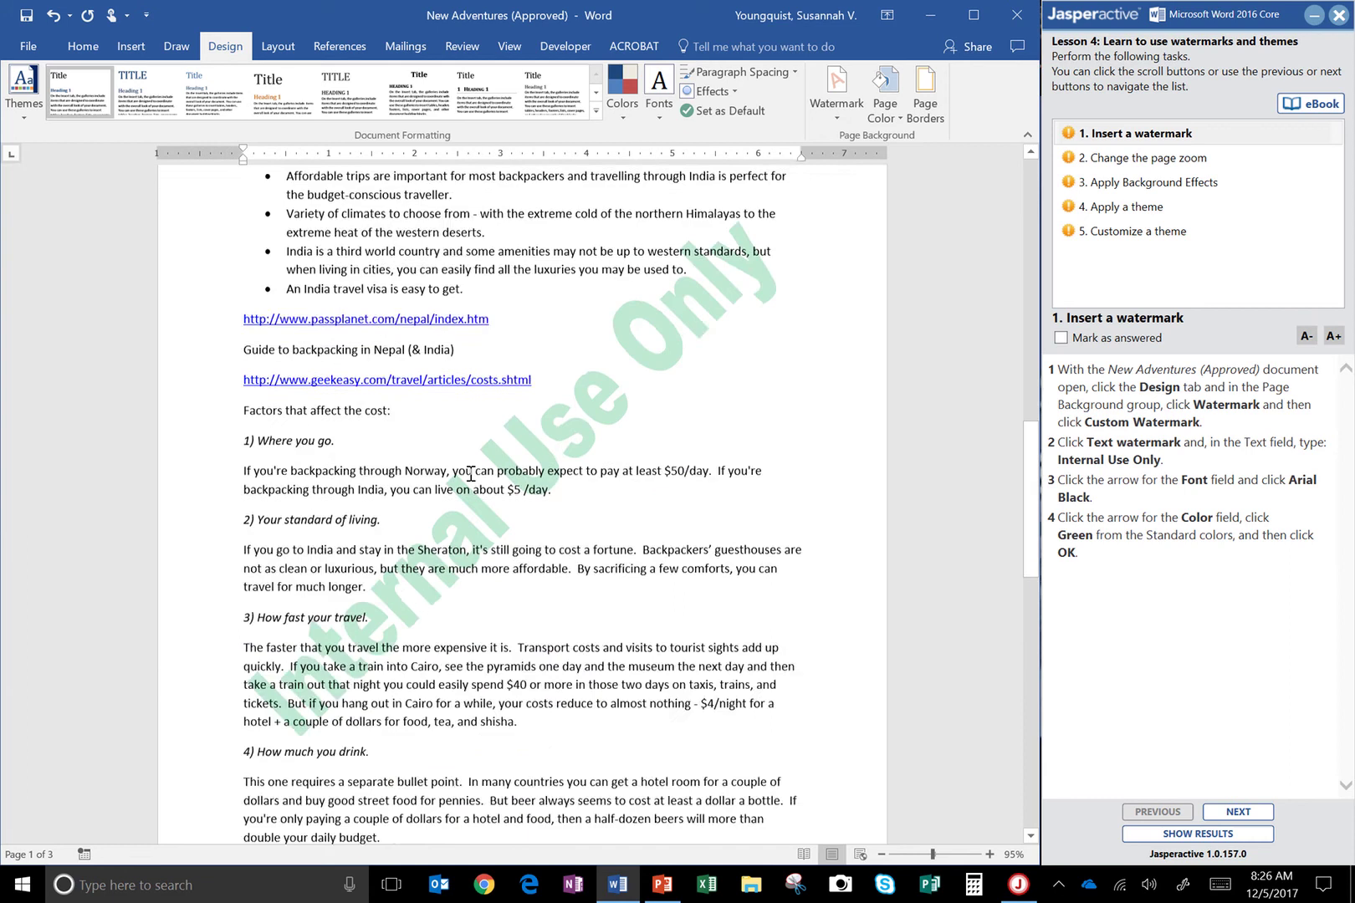
{"action": "scroll", "coordinate": [471, 475], "scroll_direction": "up", "scroll_amount": 20}
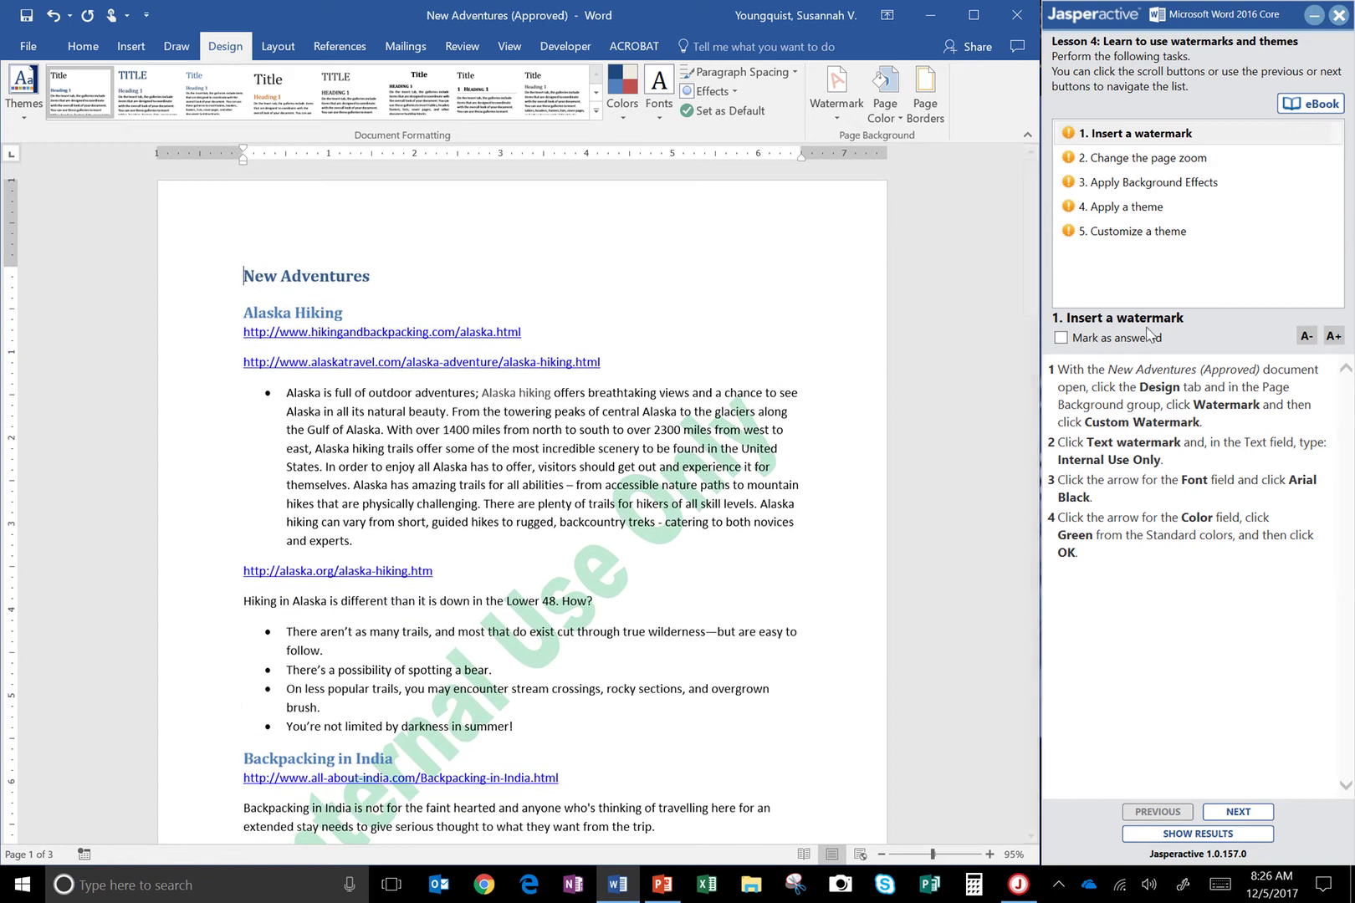
{"action": "left_click", "coordinate": [1062, 337]}
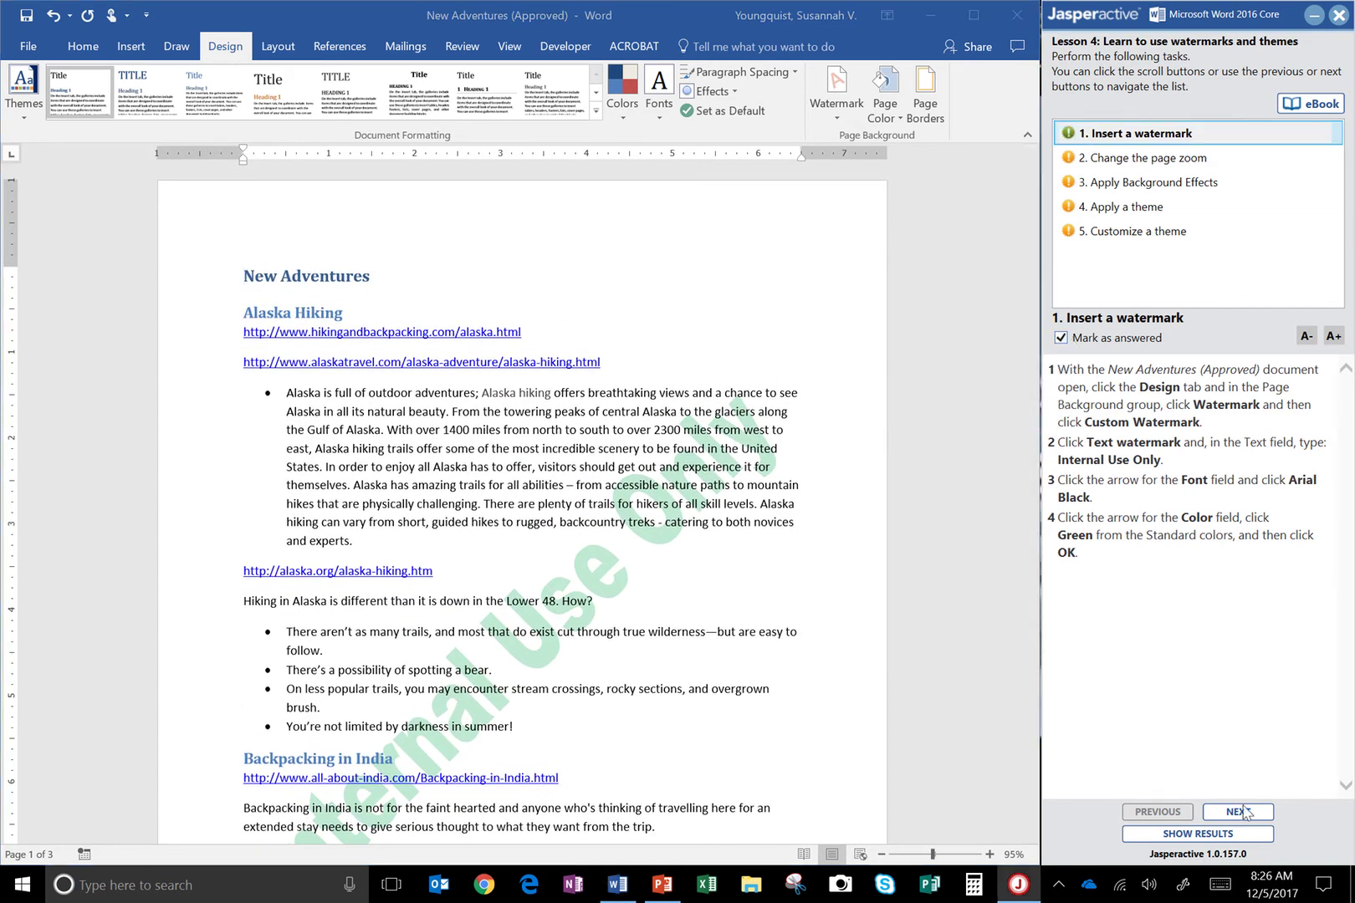
{"action": "left_click", "coordinate": [1241, 811]}
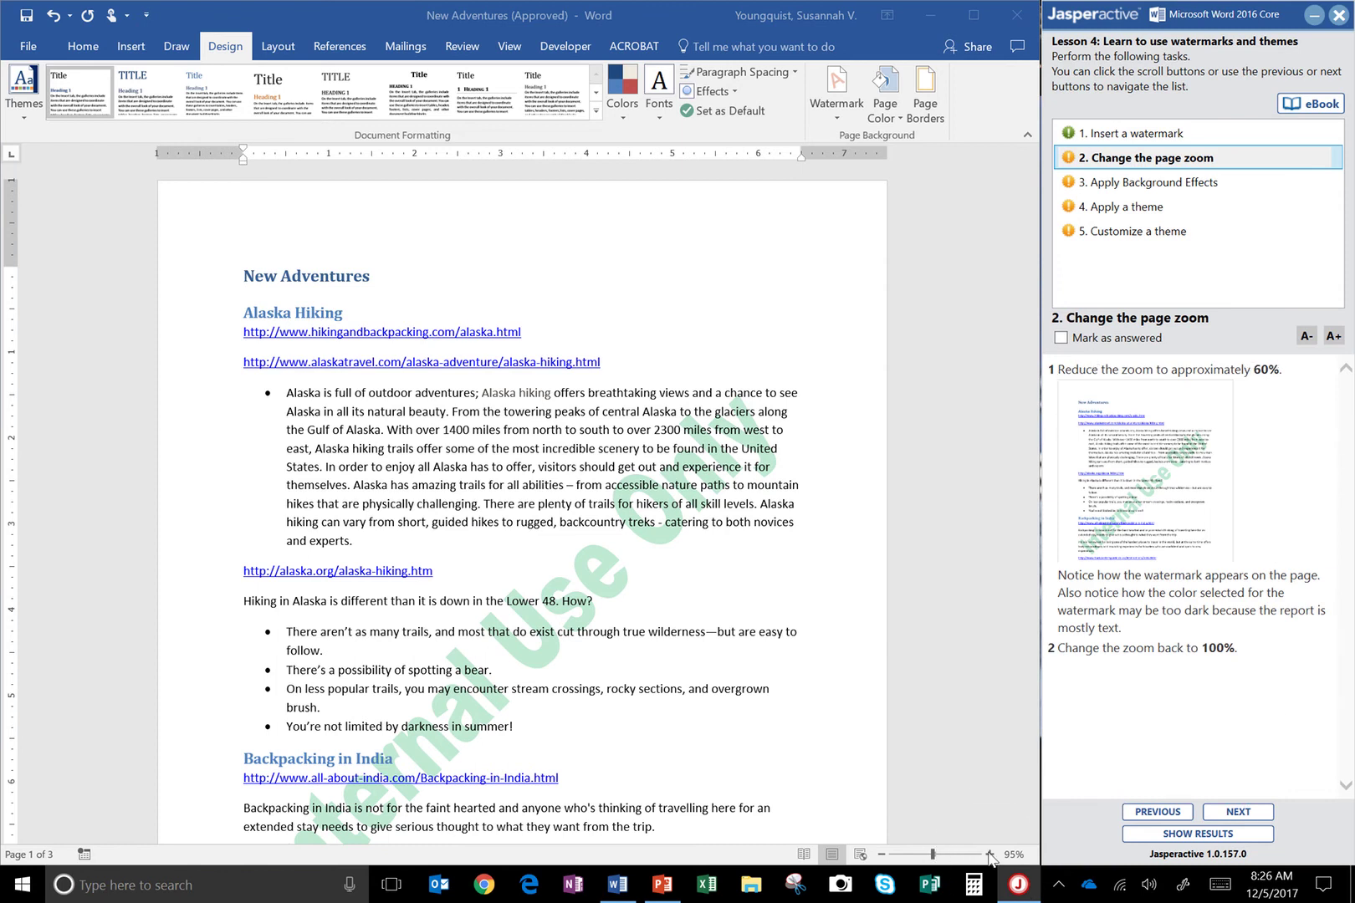
Reduce the document's zoom to 60%.
{"action": "left_click", "coordinate": [933, 859]}
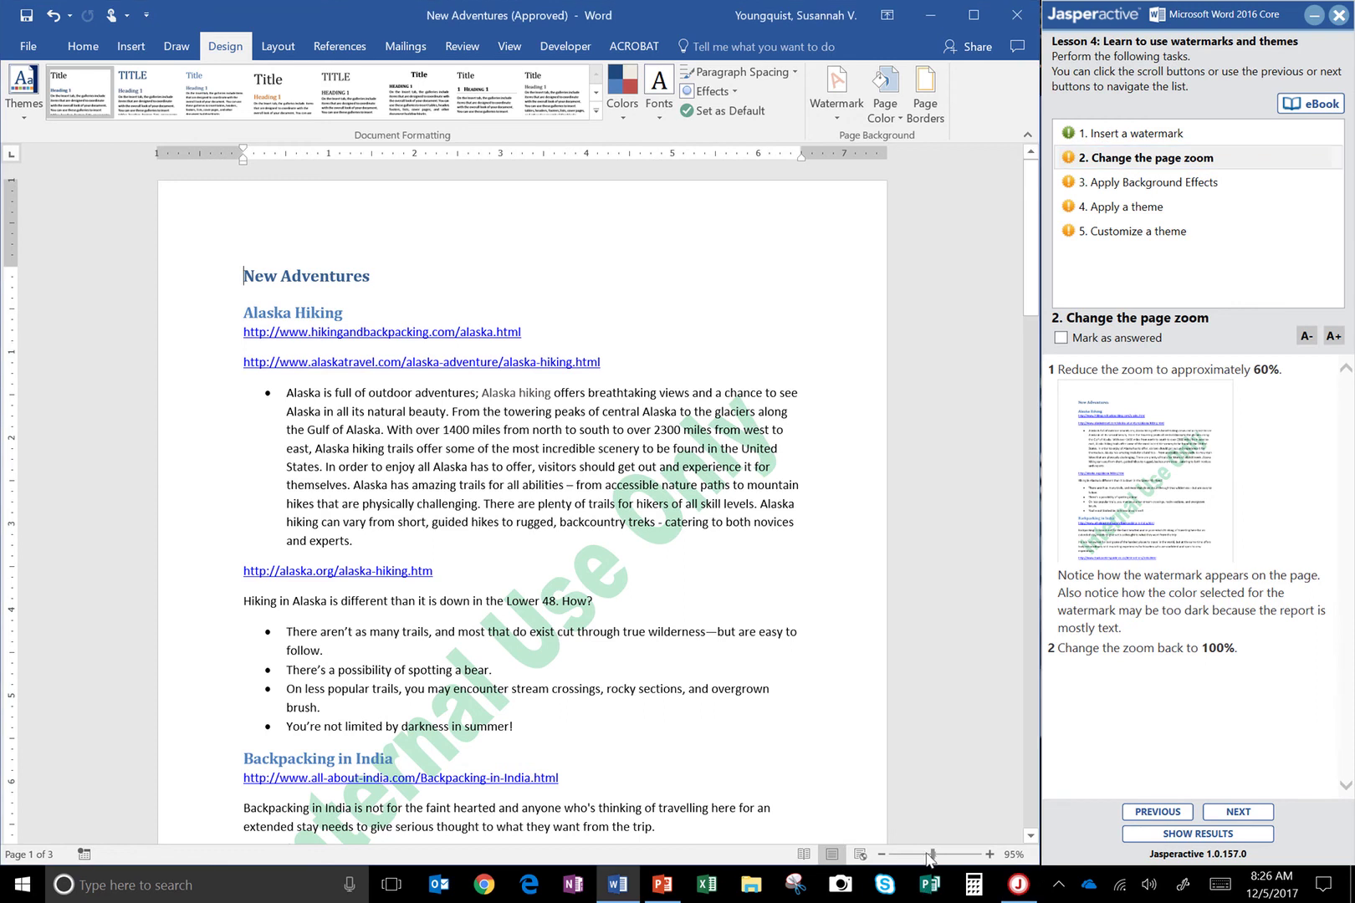
{"action": "left_click_drag", "start_coordinate": [919, 858], "coordinate": [915, 859]}
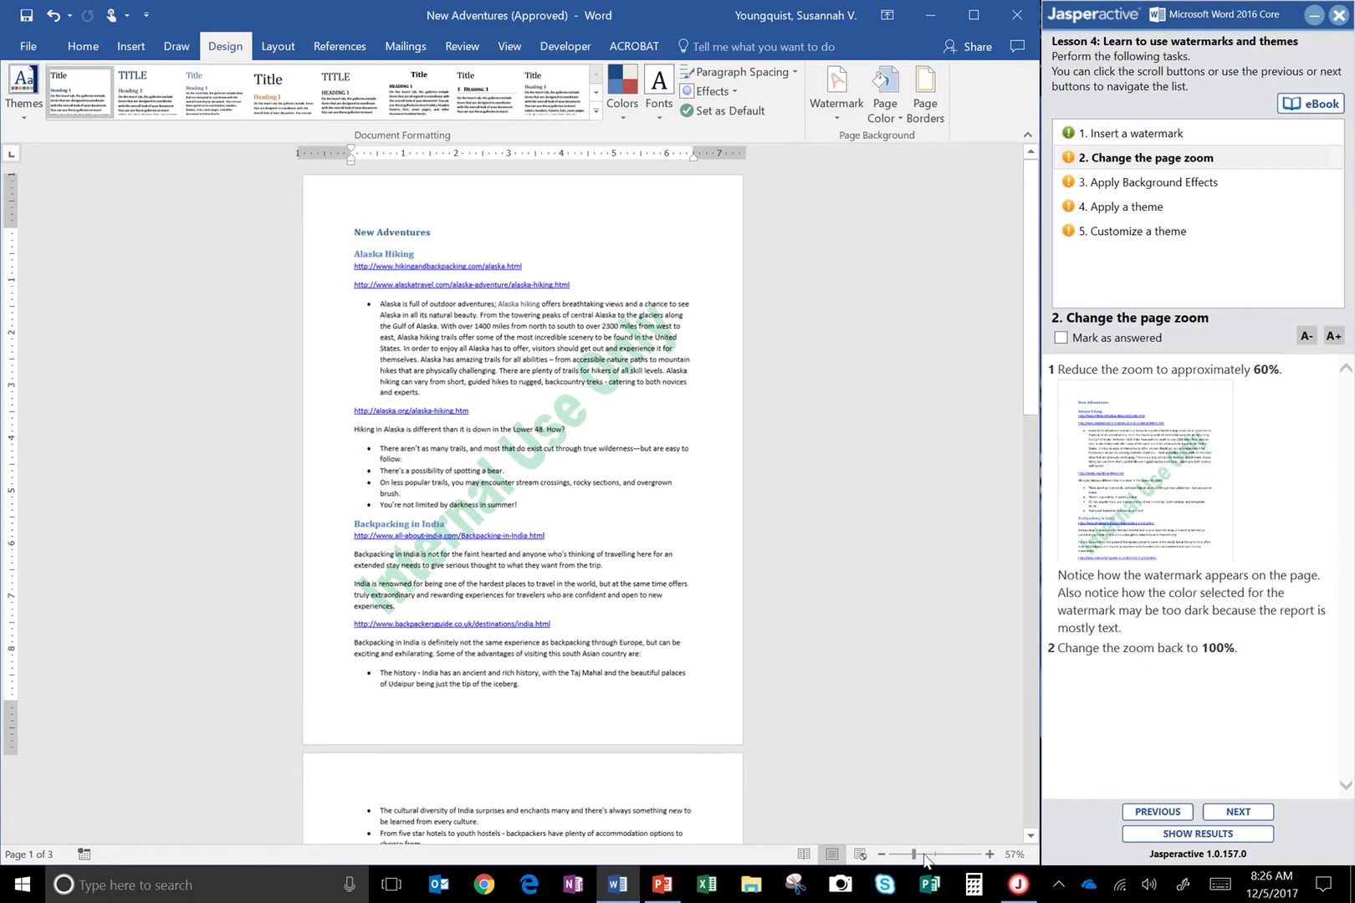
{"action": "left_click", "coordinate": [926, 862]}
{"action": "left_click", "coordinate": [926, 861]}
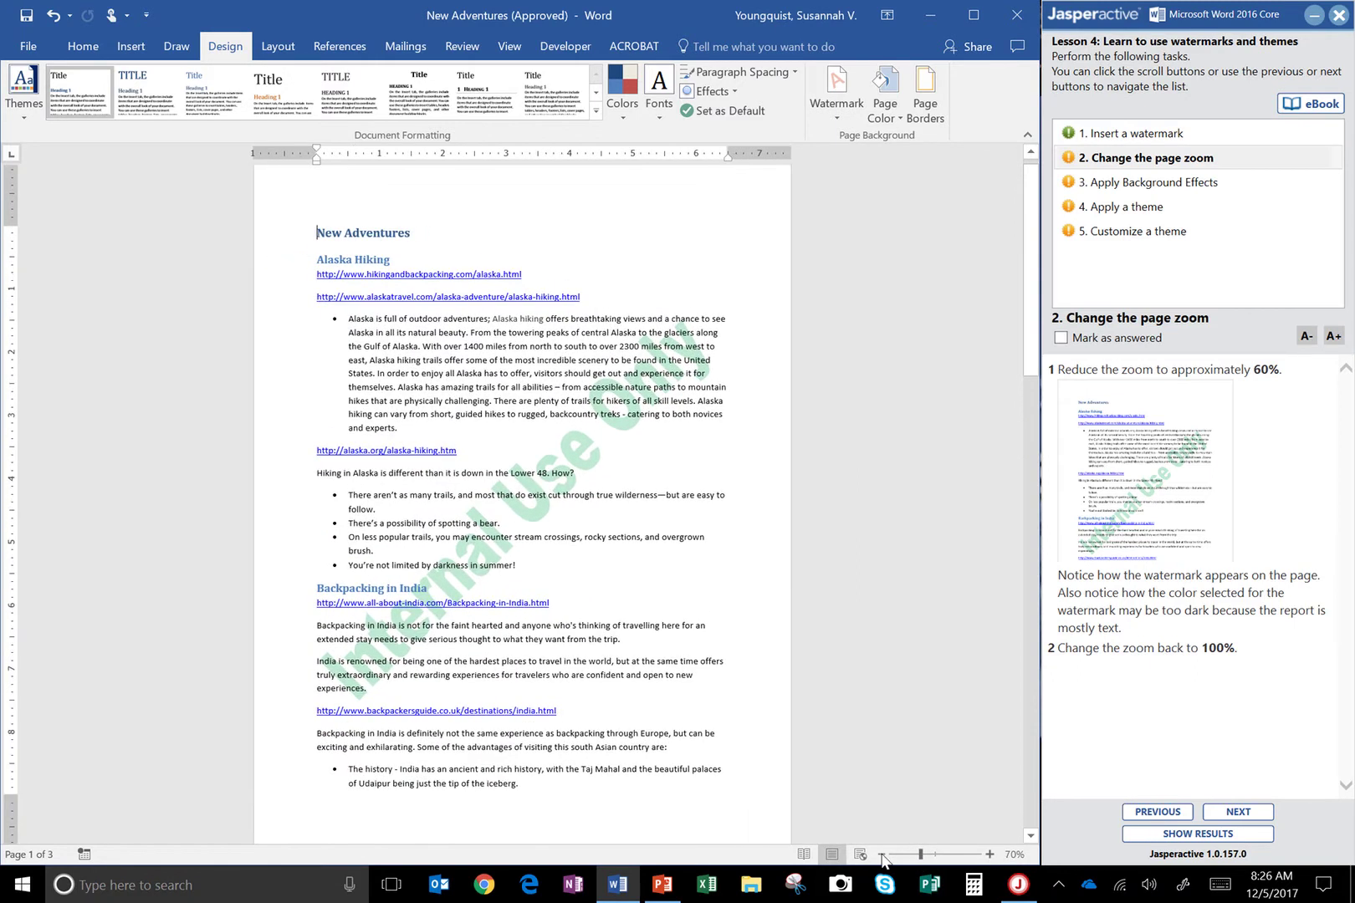
{"action": "left_click", "coordinate": [881, 854]}
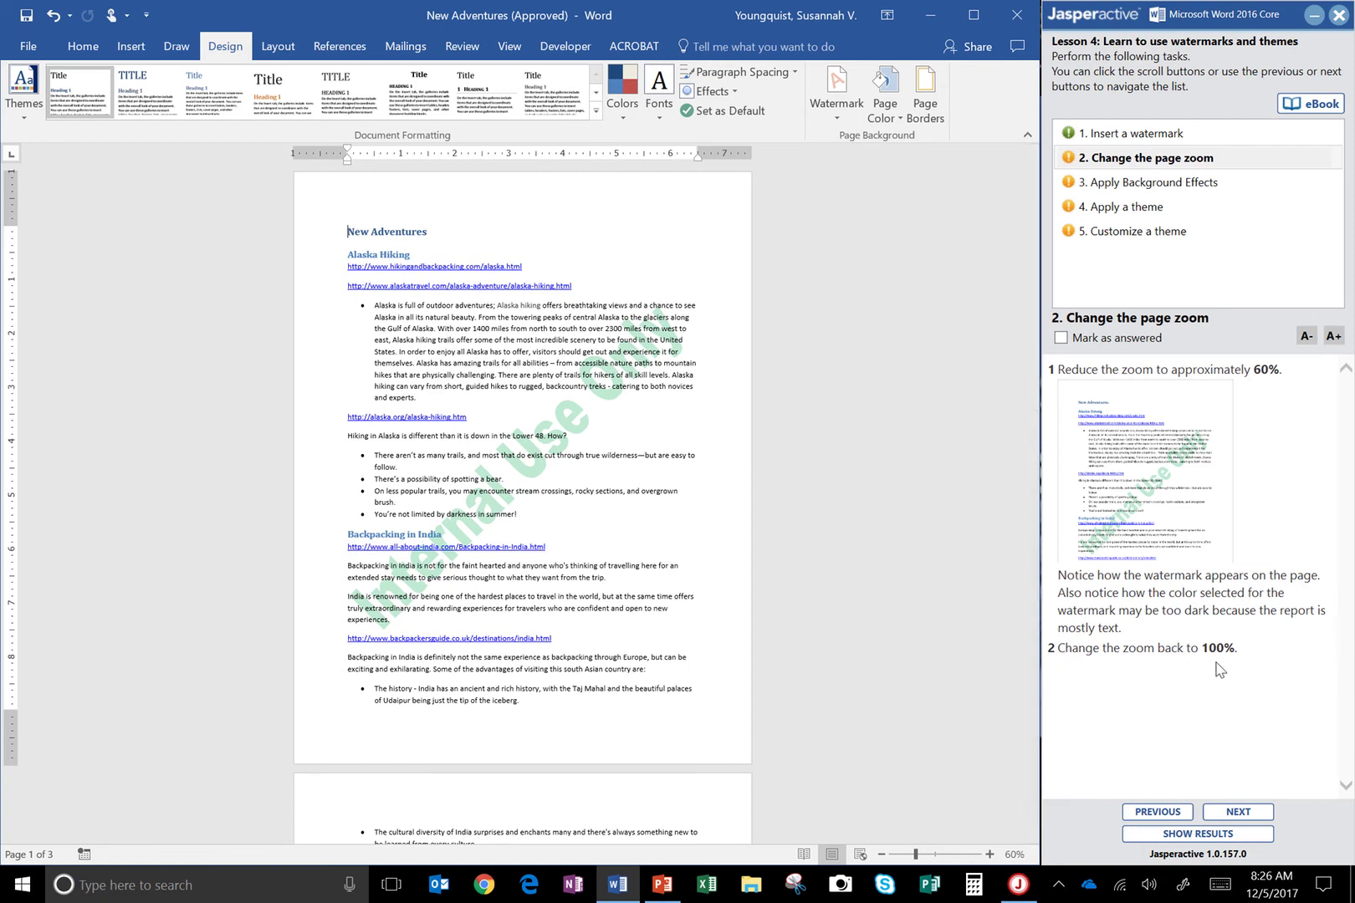
Set the document's zoom to 100%.
{"action": "left_click", "coordinate": [989, 854]}
{"action": "left_click", "coordinate": [989, 854]}
{"action": "left_click", "coordinate": [989, 854]}
{"action": "left_click", "coordinate": [989, 854]}
{"action": "left_click", "coordinate": [1014, 853]}
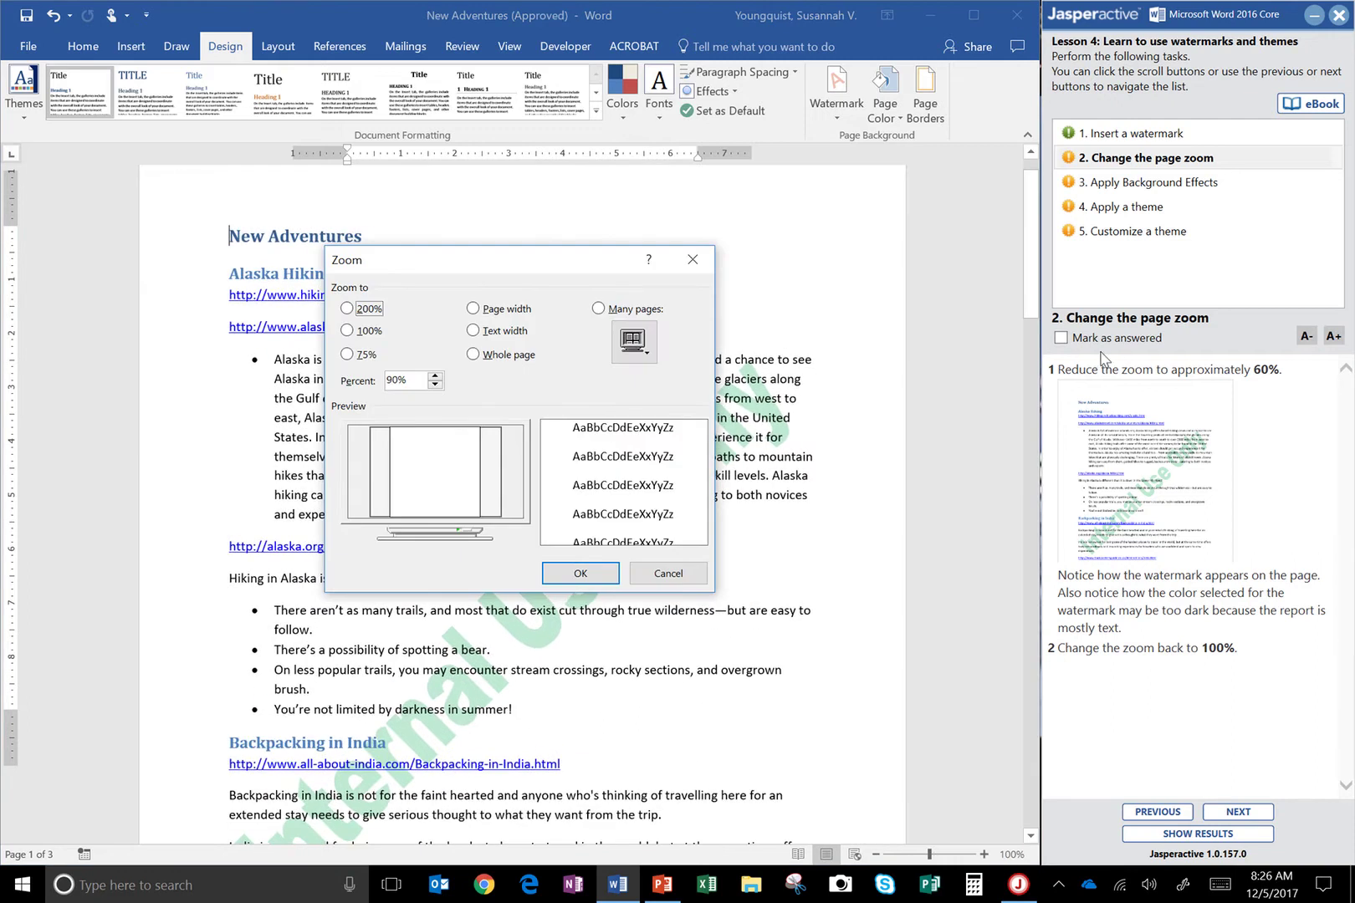
Mark the Change the page zoom task as answered, advance to Apply Background Effects and dismiss the Zoom dialog.
{"action": "left_click", "coordinate": [1072, 338]}
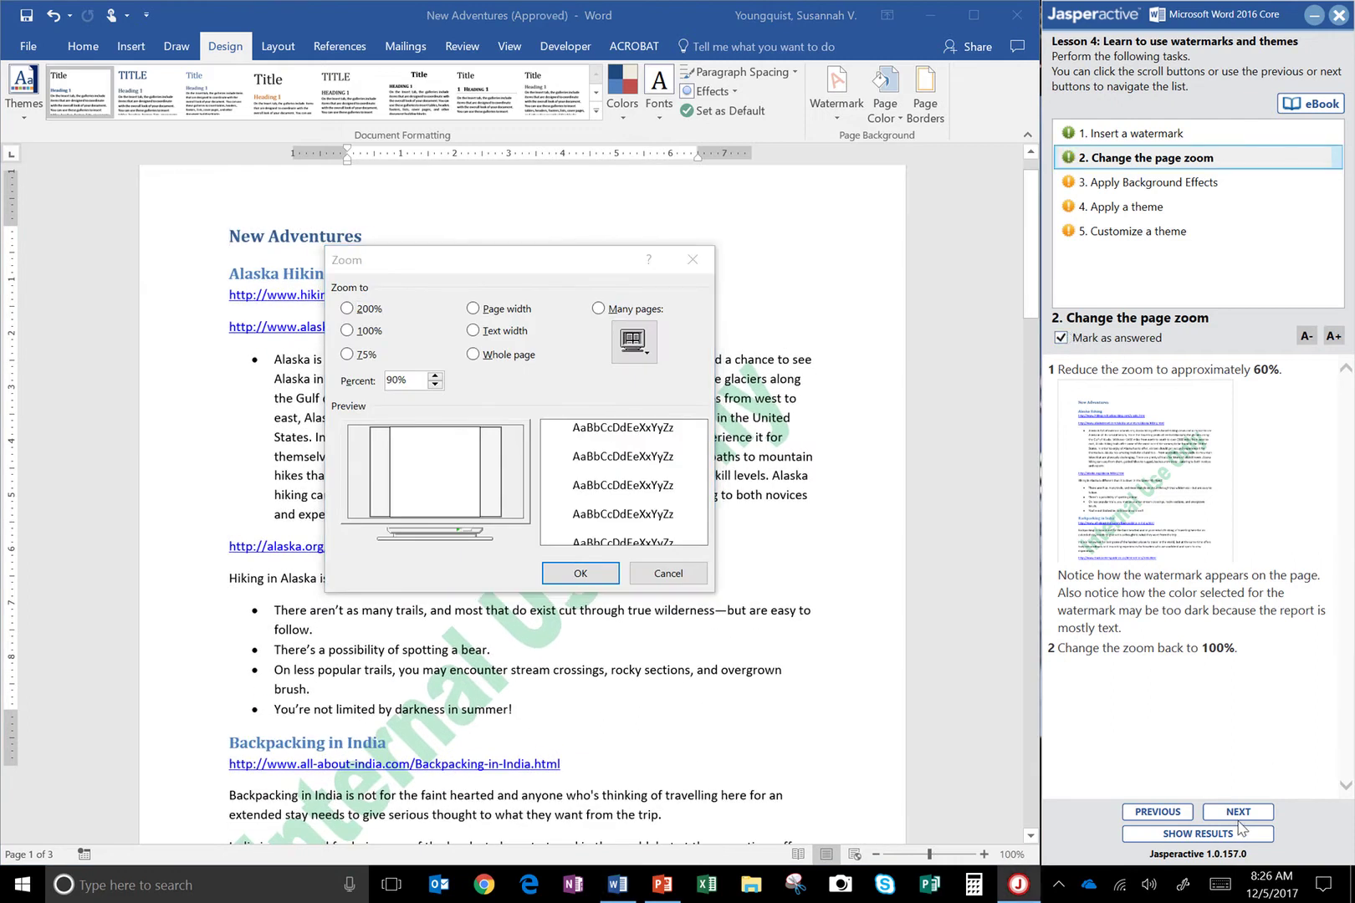
{"action": "left_click", "coordinate": [1238, 812]}
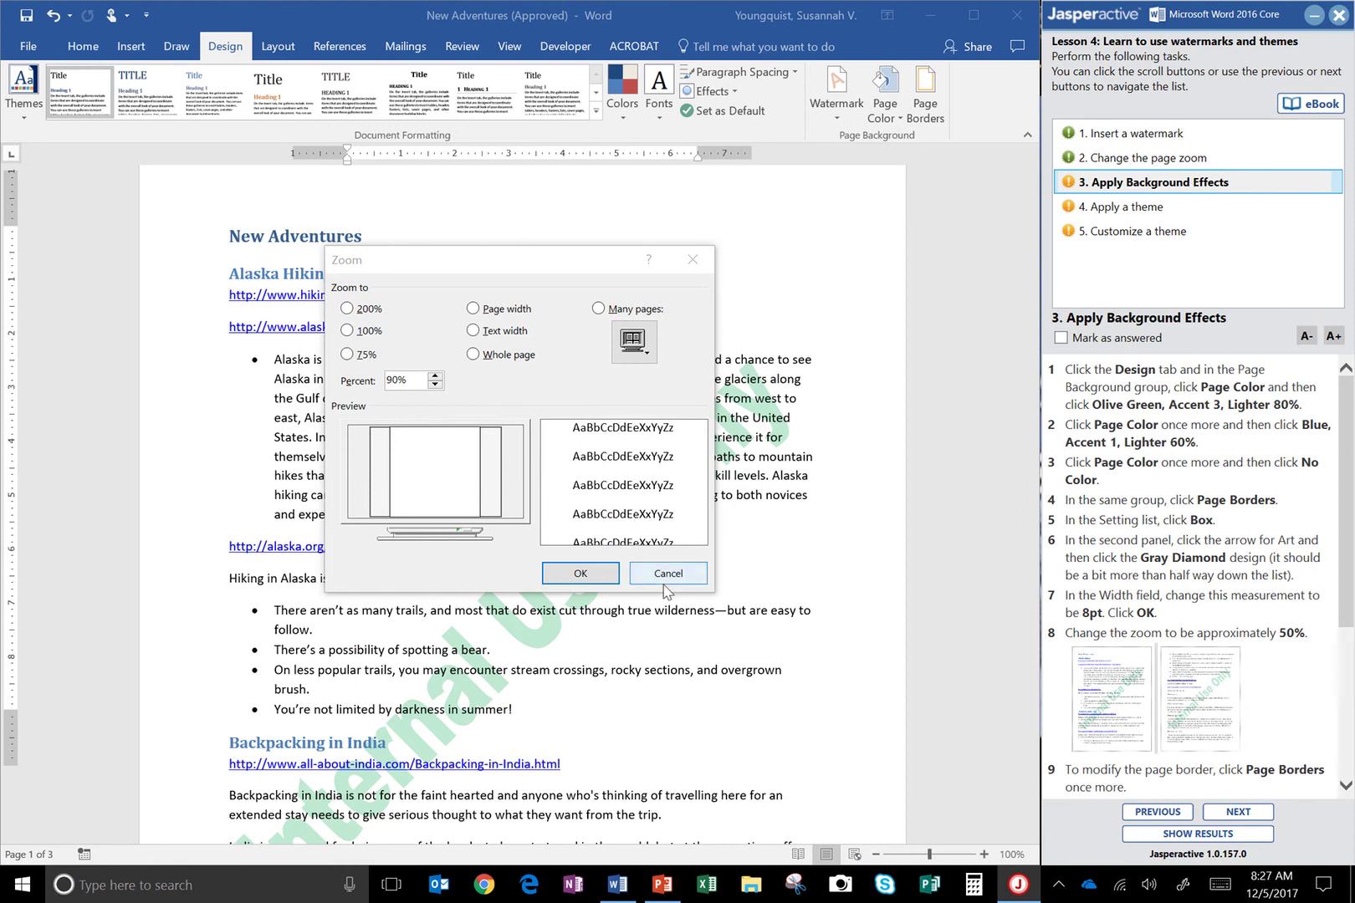
{"action": "left_click", "coordinate": [691, 573]}
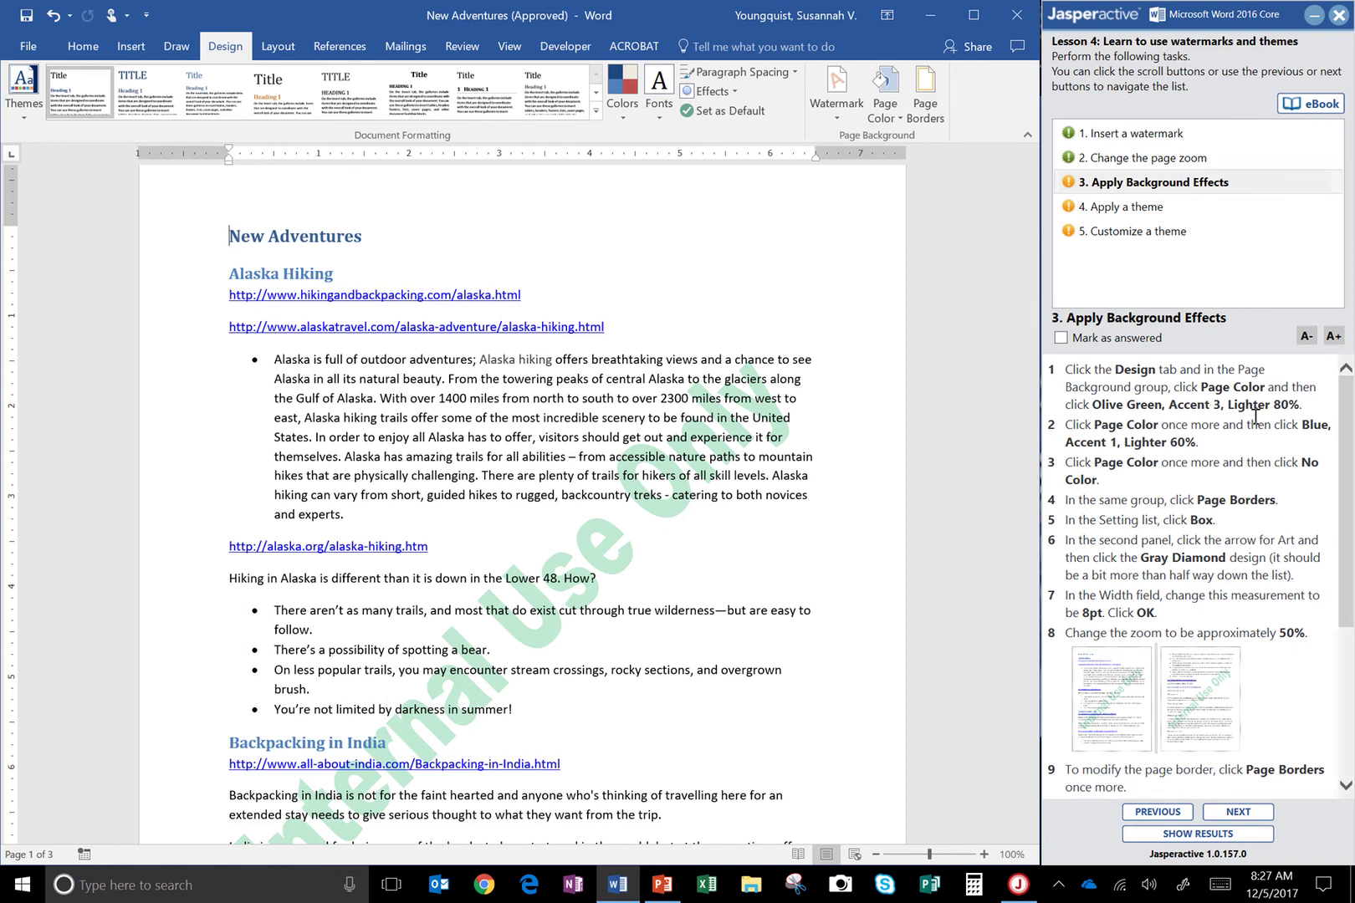
Apply the page color Olive Green, Accent 3, Lighter 80% and check it on the document's pages.
{"action": "left_click", "coordinate": [224, 54]}
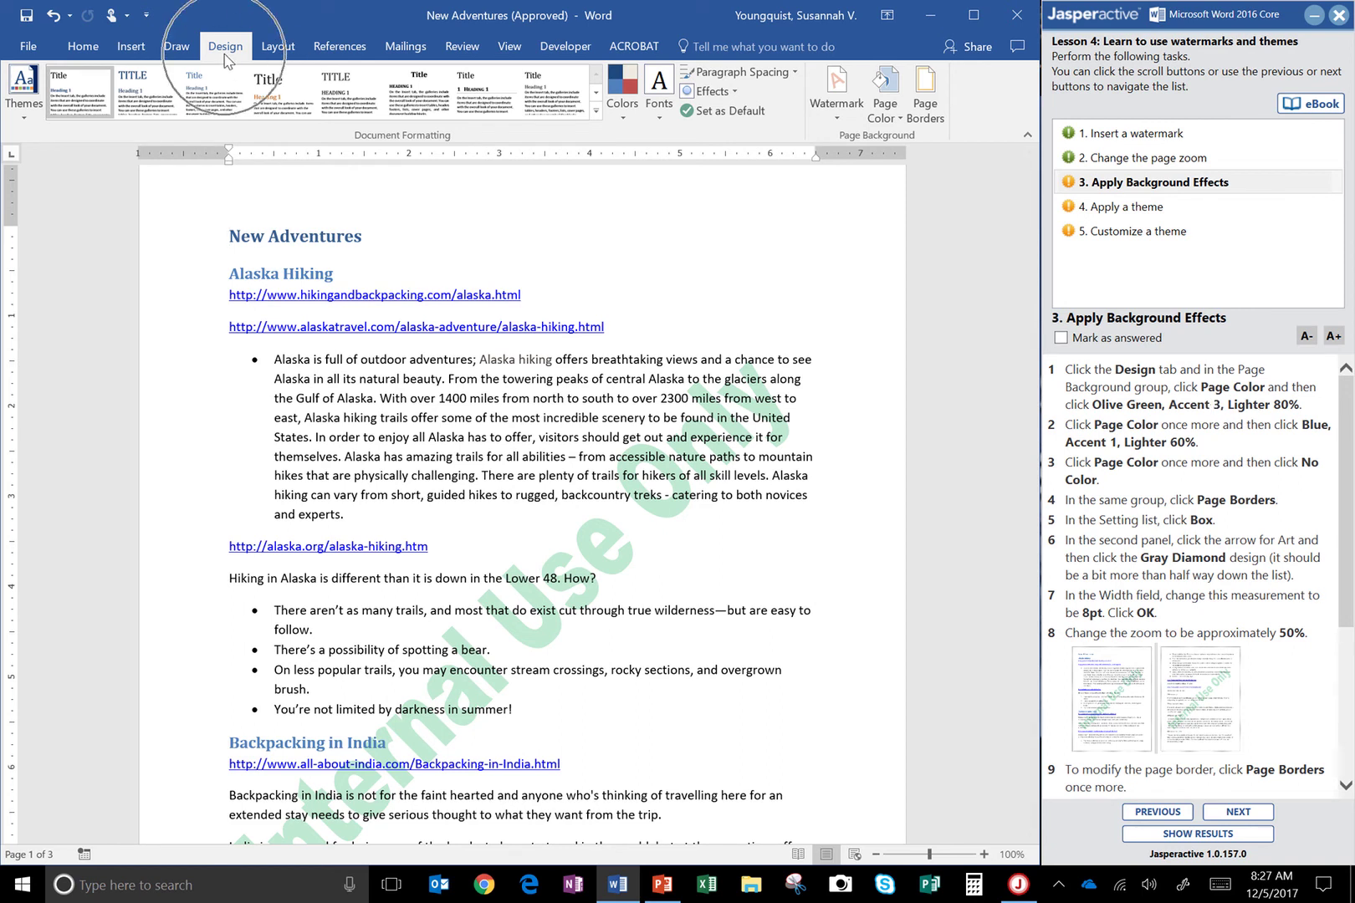
{"action": "left_click", "coordinate": [224, 54]}
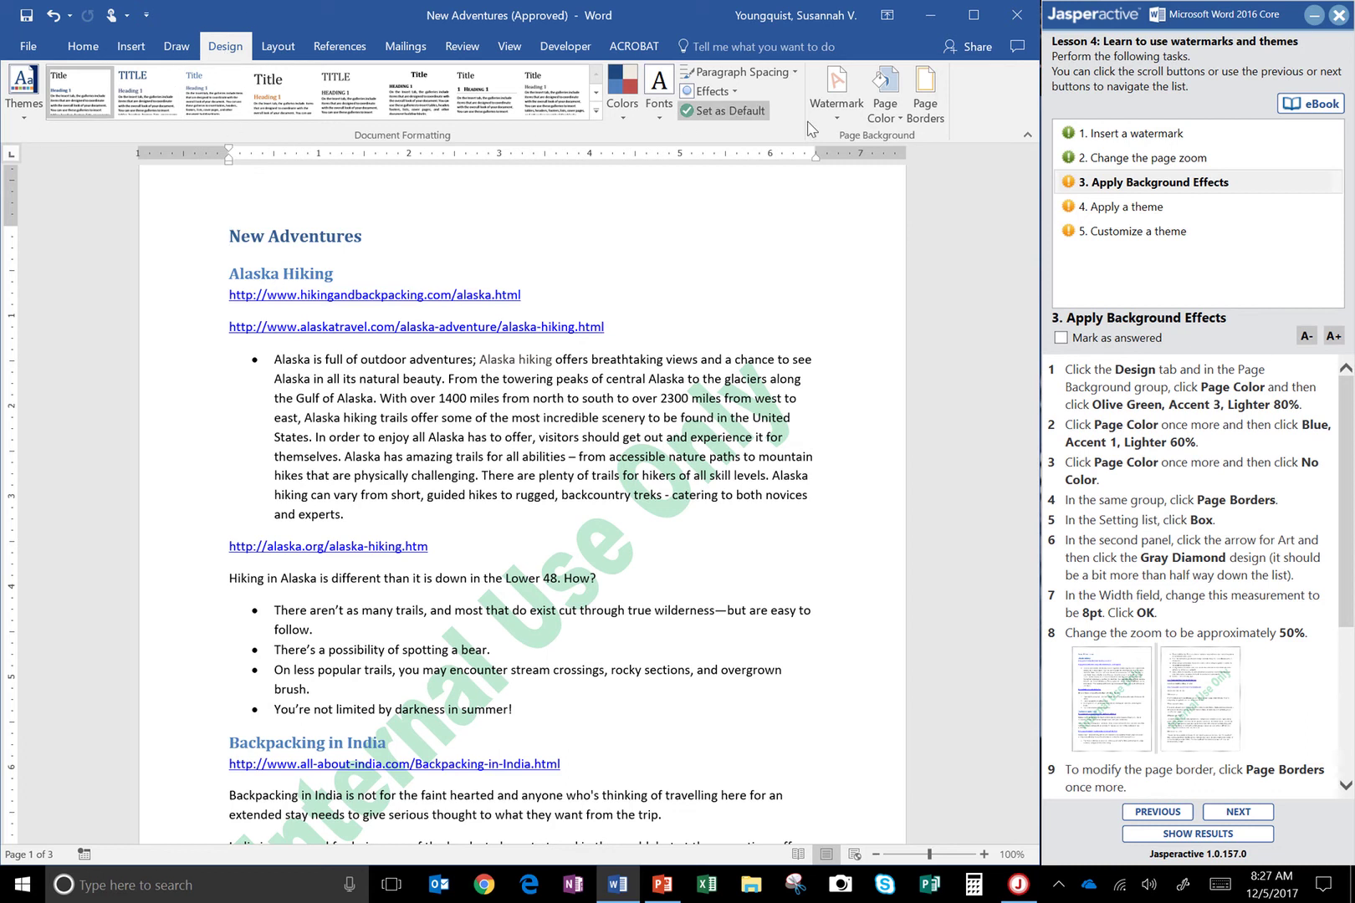
{"action": "left_click", "coordinate": [876, 145]}
{"action": "left_click", "coordinate": [877, 146]}
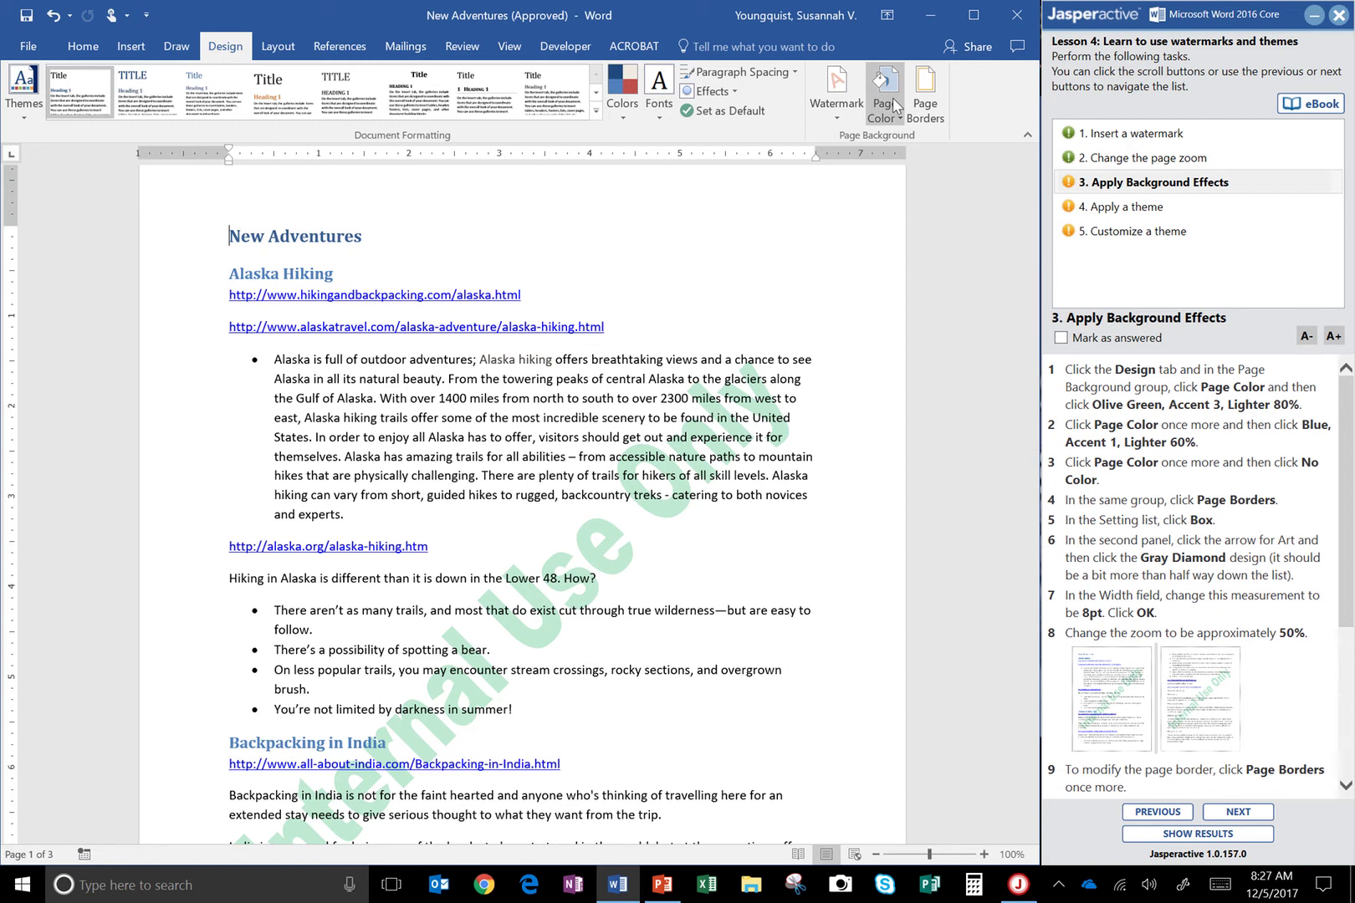
{"action": "left_click", "coordinate": [893, 106]}
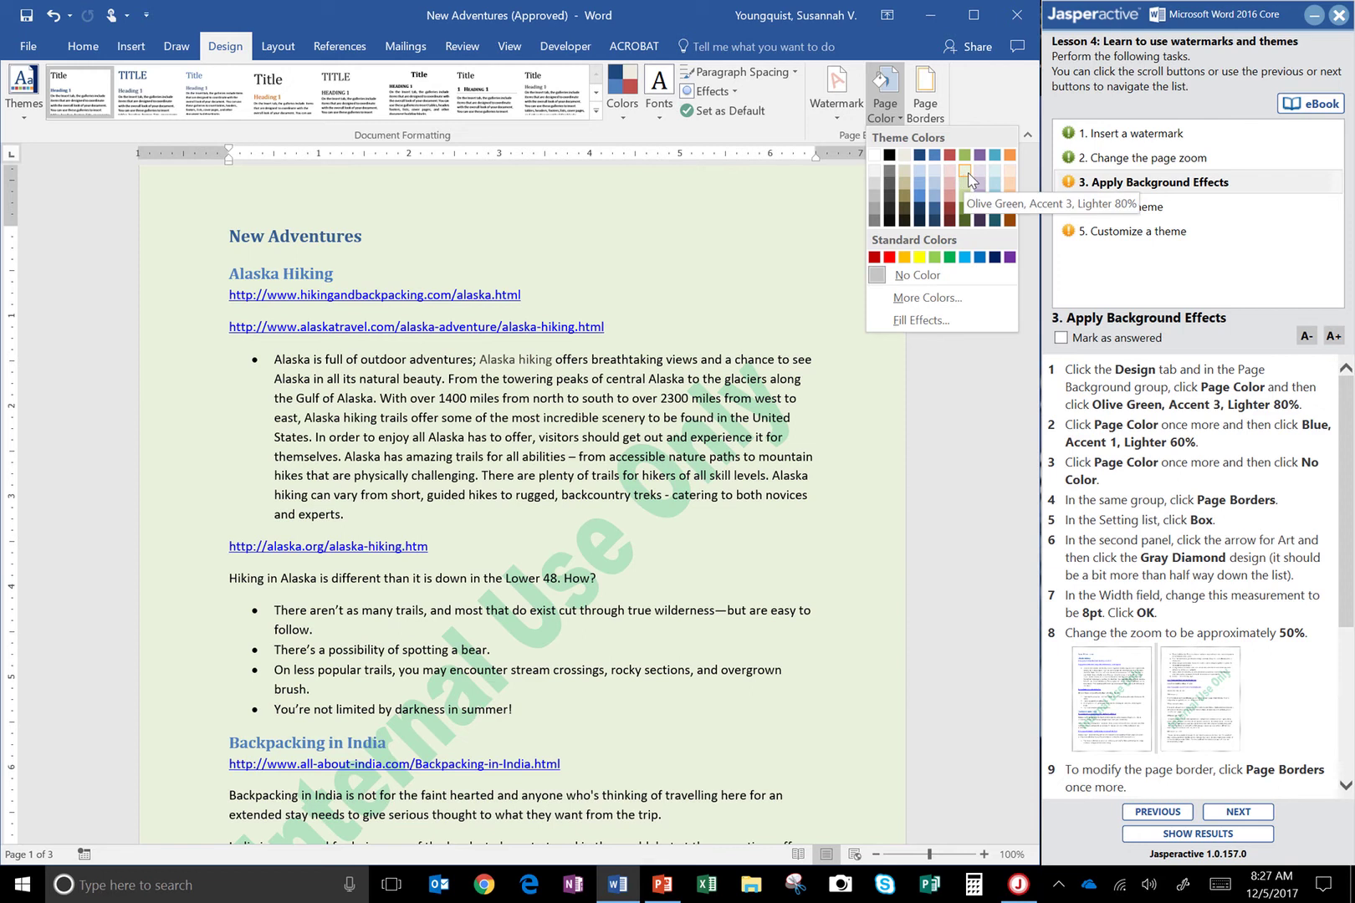
{"action": "left_click", "coordinate": [968, 171]}
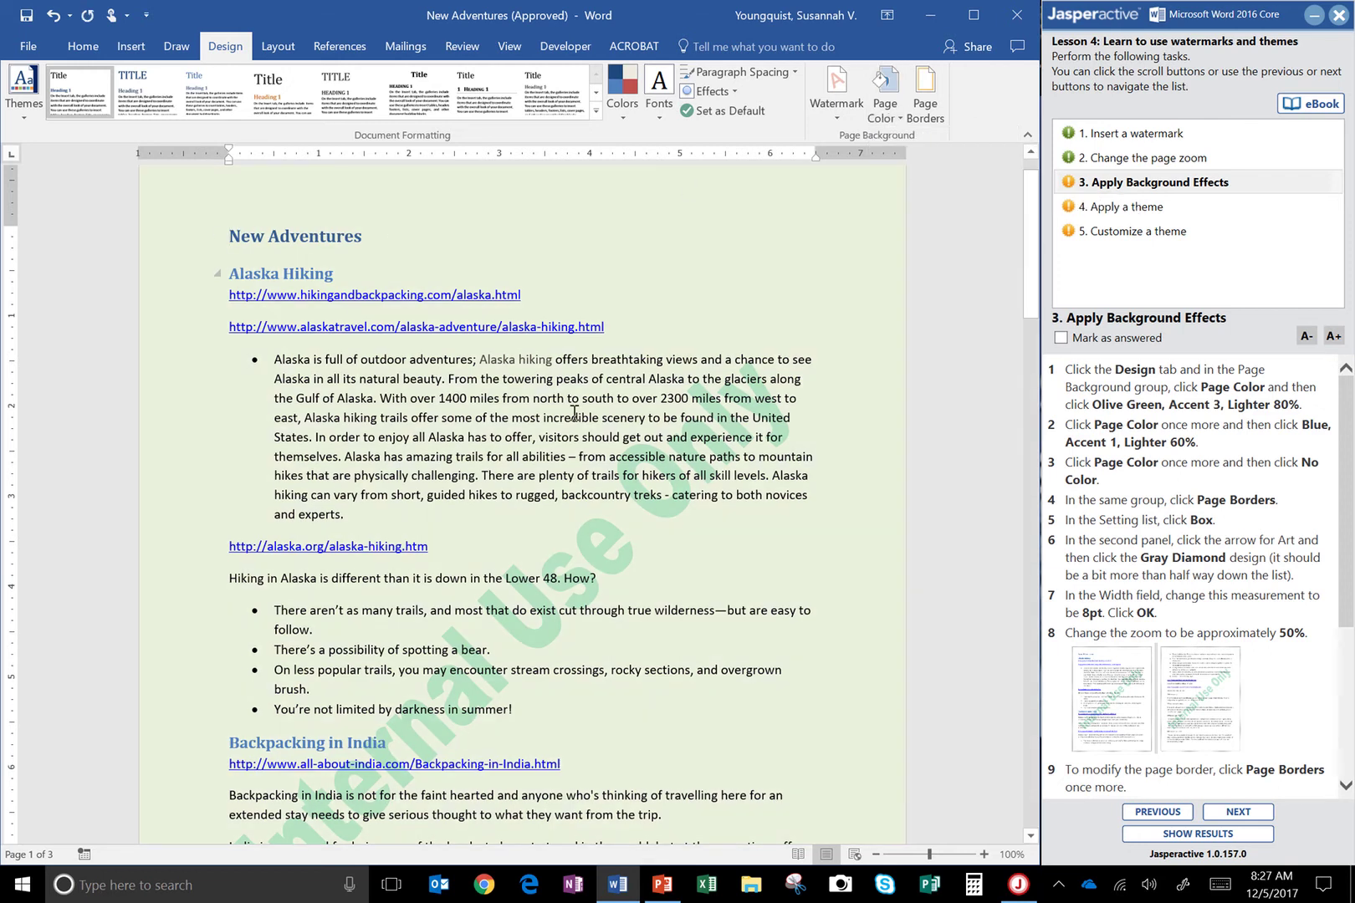
{"action": "scroll", "coordinate": [665, 384], "scroll_direction": "down", "scroll_amount": 15}
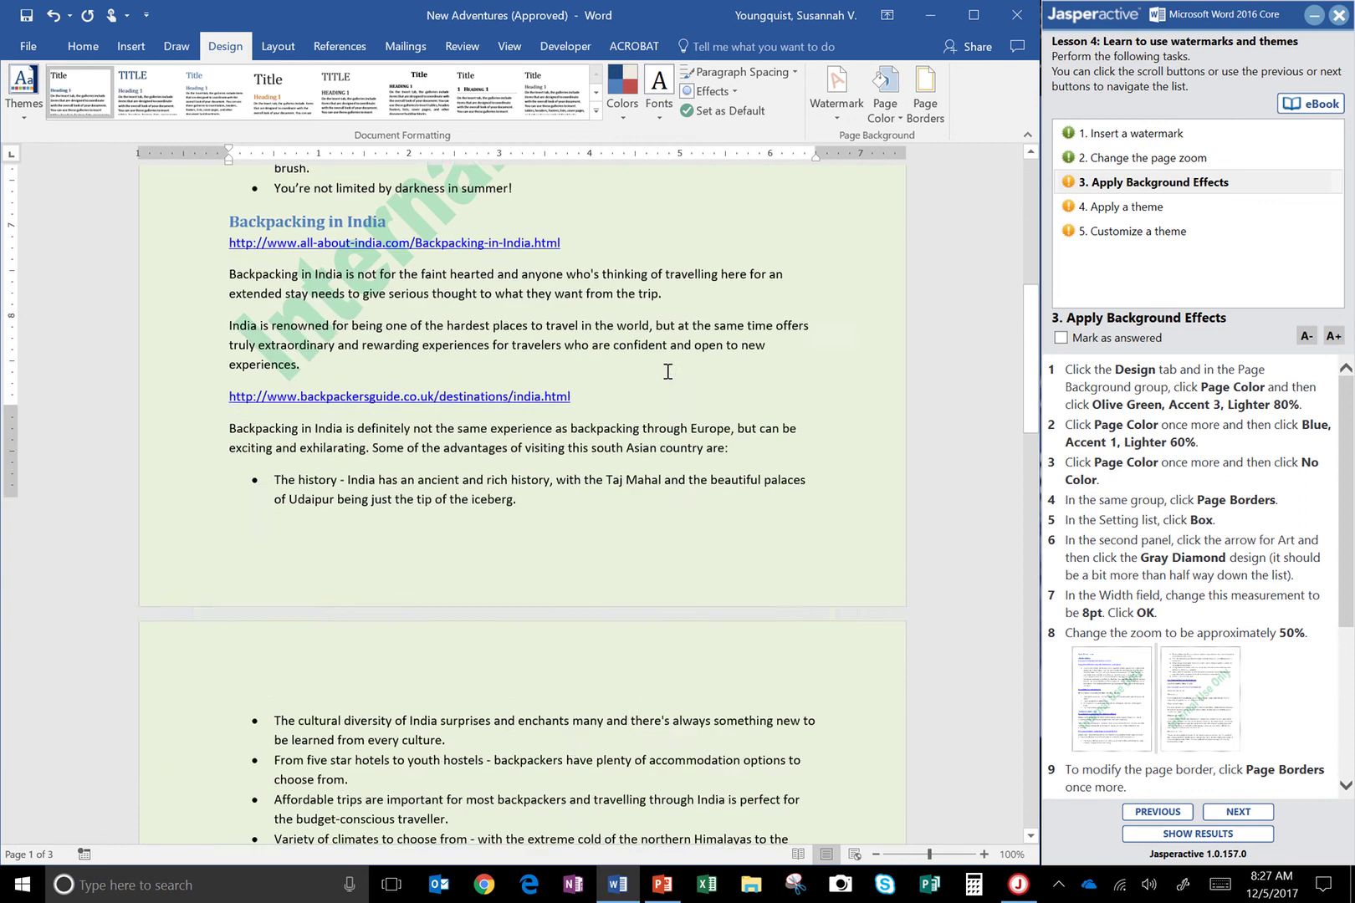
{"action": "scroll", "coordinate": [681, 366], "scroll_direction": "down", "scroll_amount": 7}
{"action": "scroll", "coordinate": [671, 366], "scroll_direction": "up", "scroll_amount": 15}
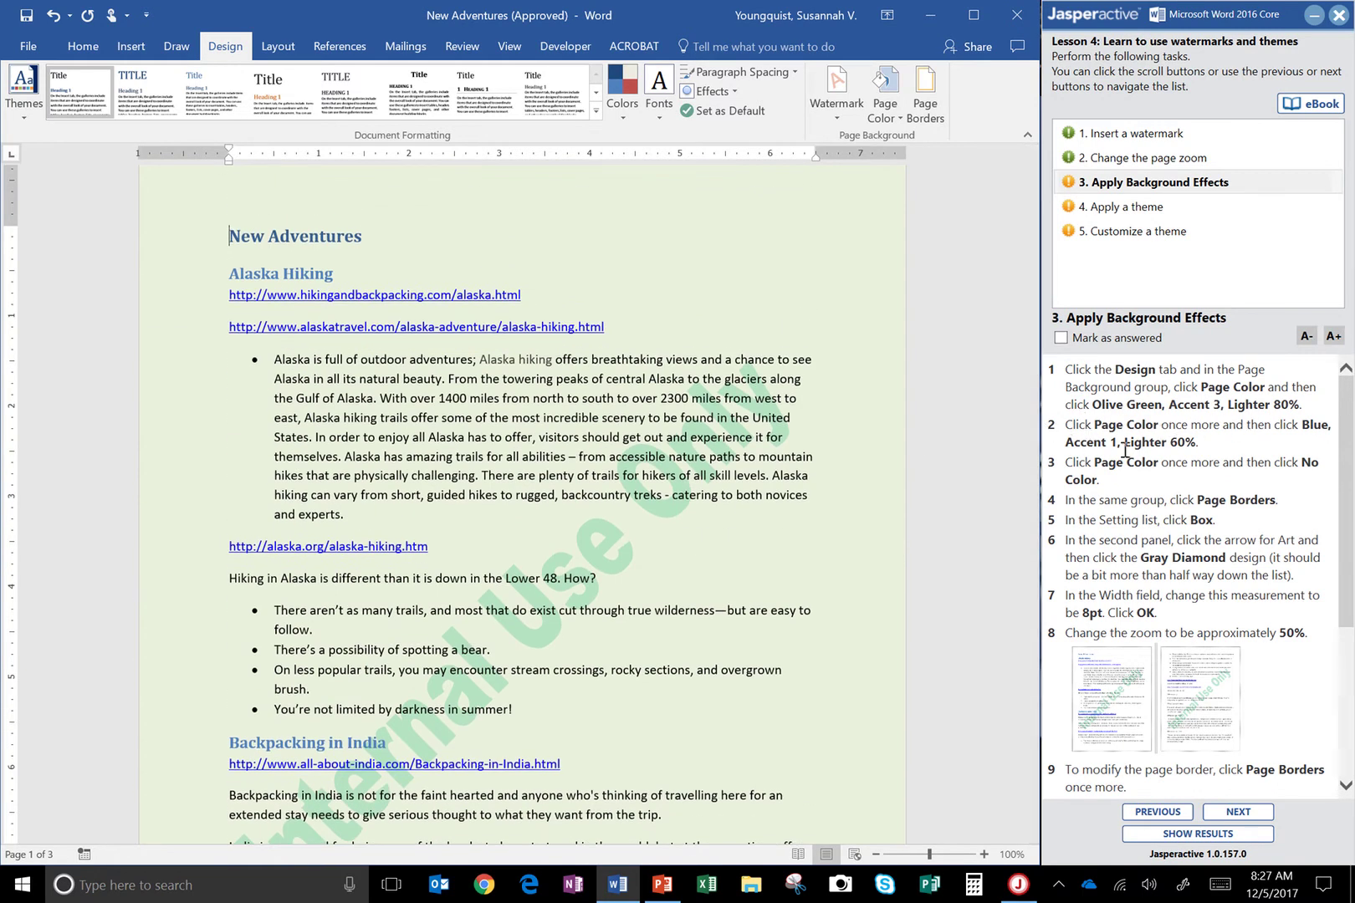
Apply the page color Blue, Accent 1, Lighter 60% and check it on the document's pages.
{"action": "left_click", "coordinate": [892, 120]}
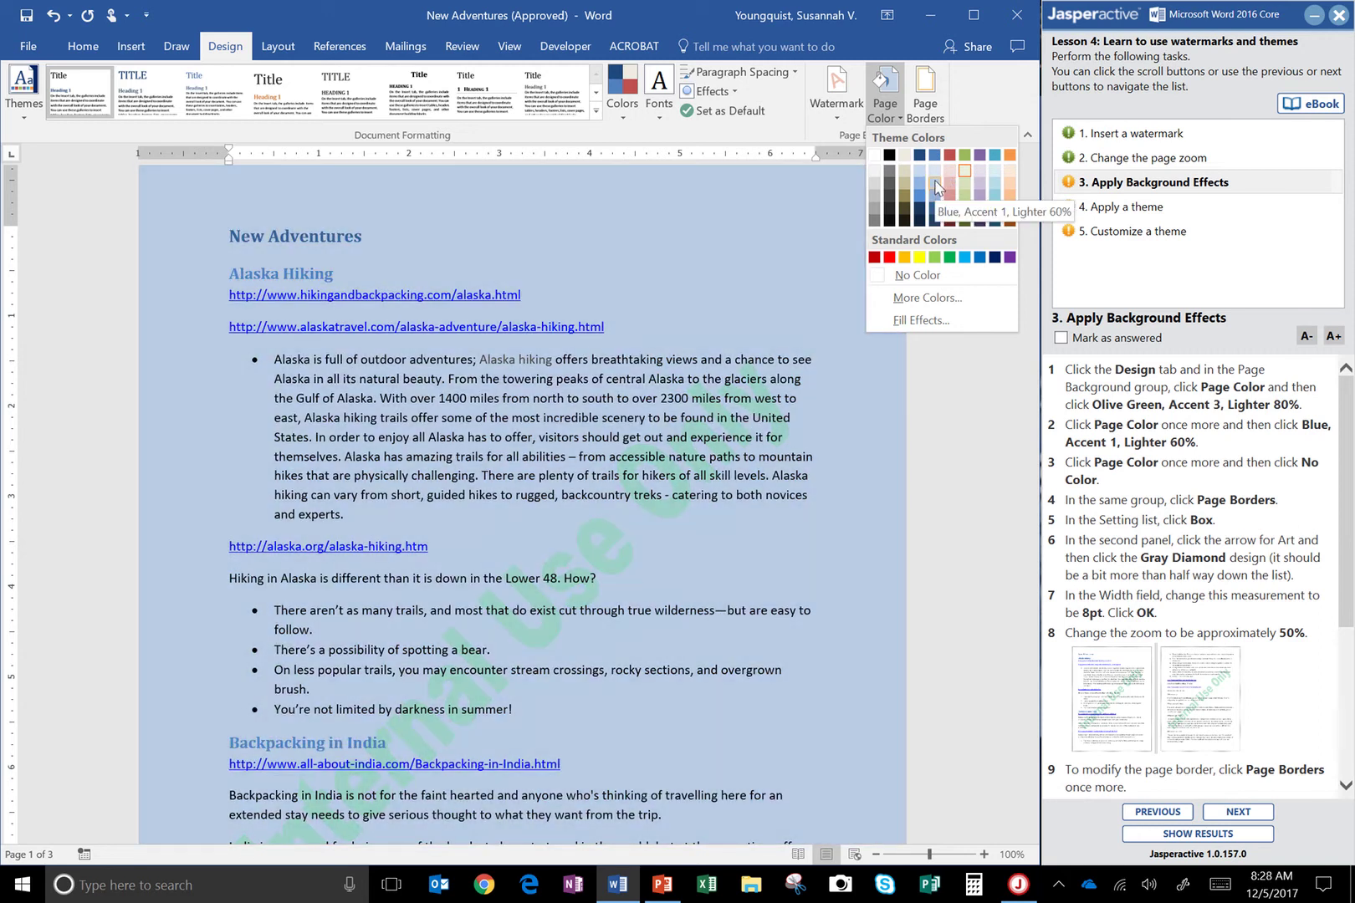
{"action": "left_click", "coordinate": [937, 185]}
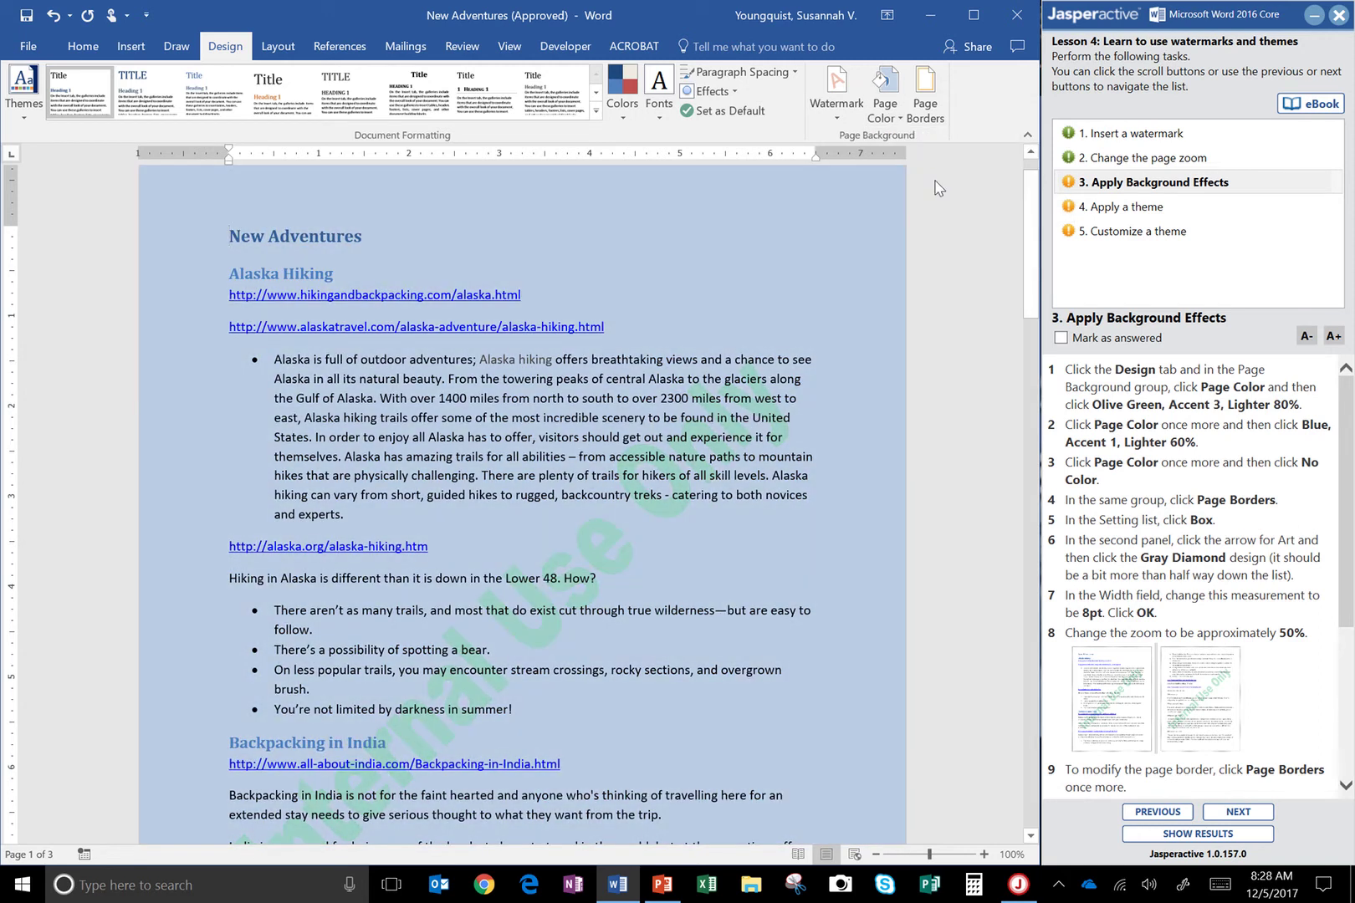
{"action": "scroll", "coordinate": [584, 315], "scroll_direction": "down", "scroll_amount": 15}
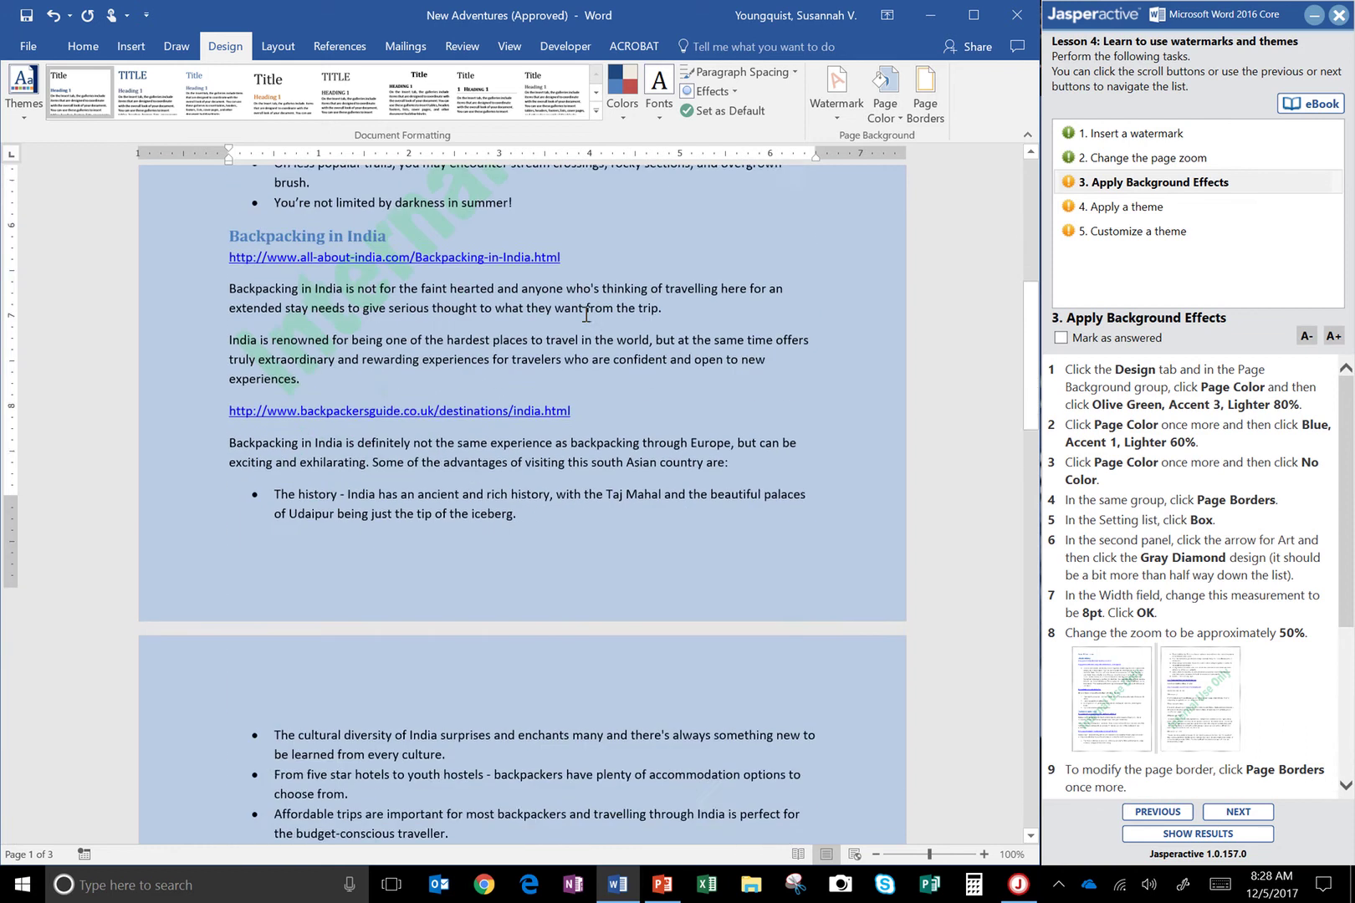
{"action": "scroll", "coordinate": [587, 318], "scroll_direction": "up", "scroll_amount": 15}
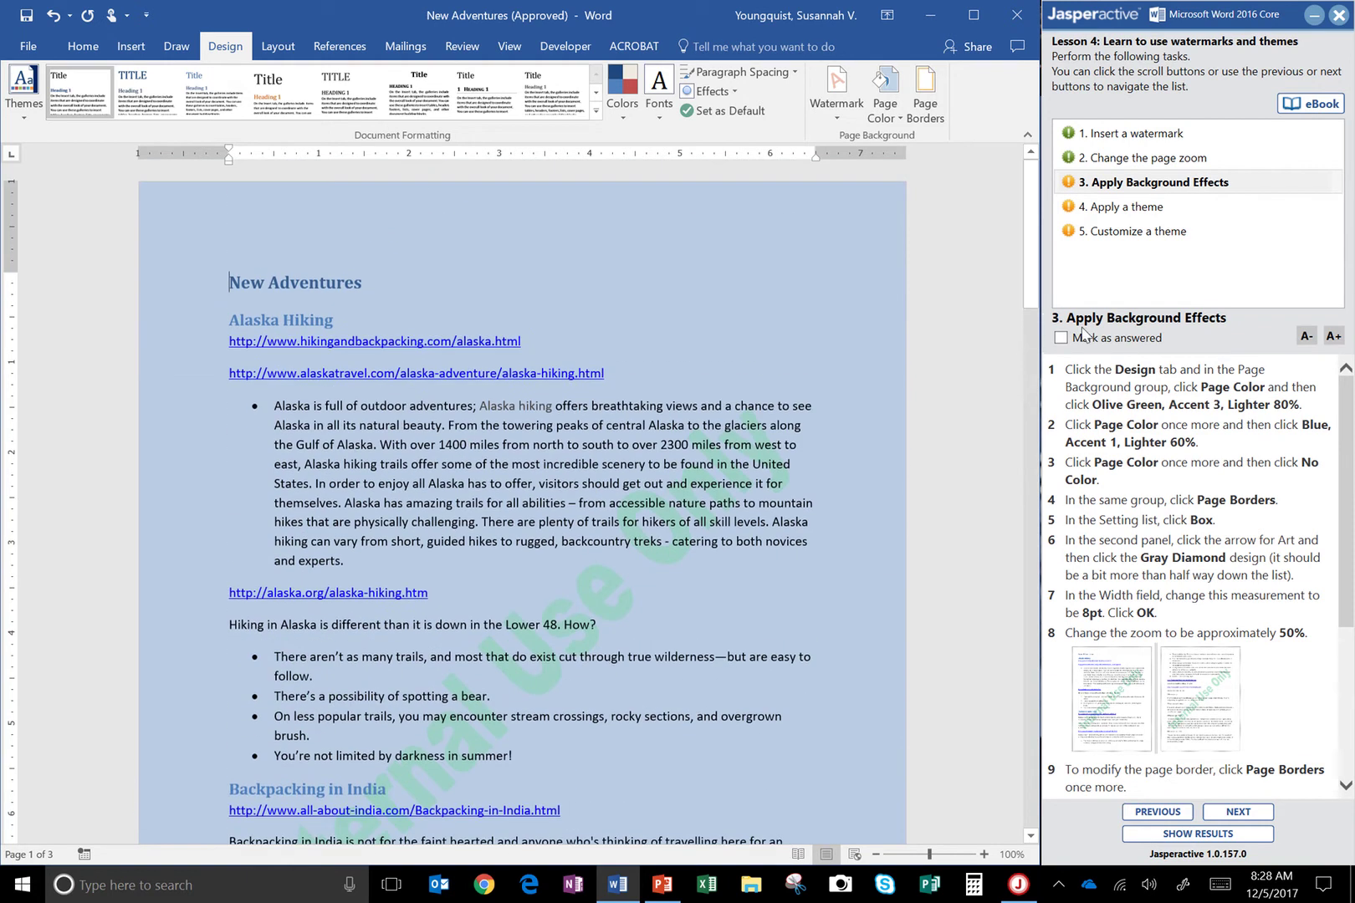
Remove the page color from the document by setting it to No Color.
{"action": "left_click", "coordinate": [890, 103]}
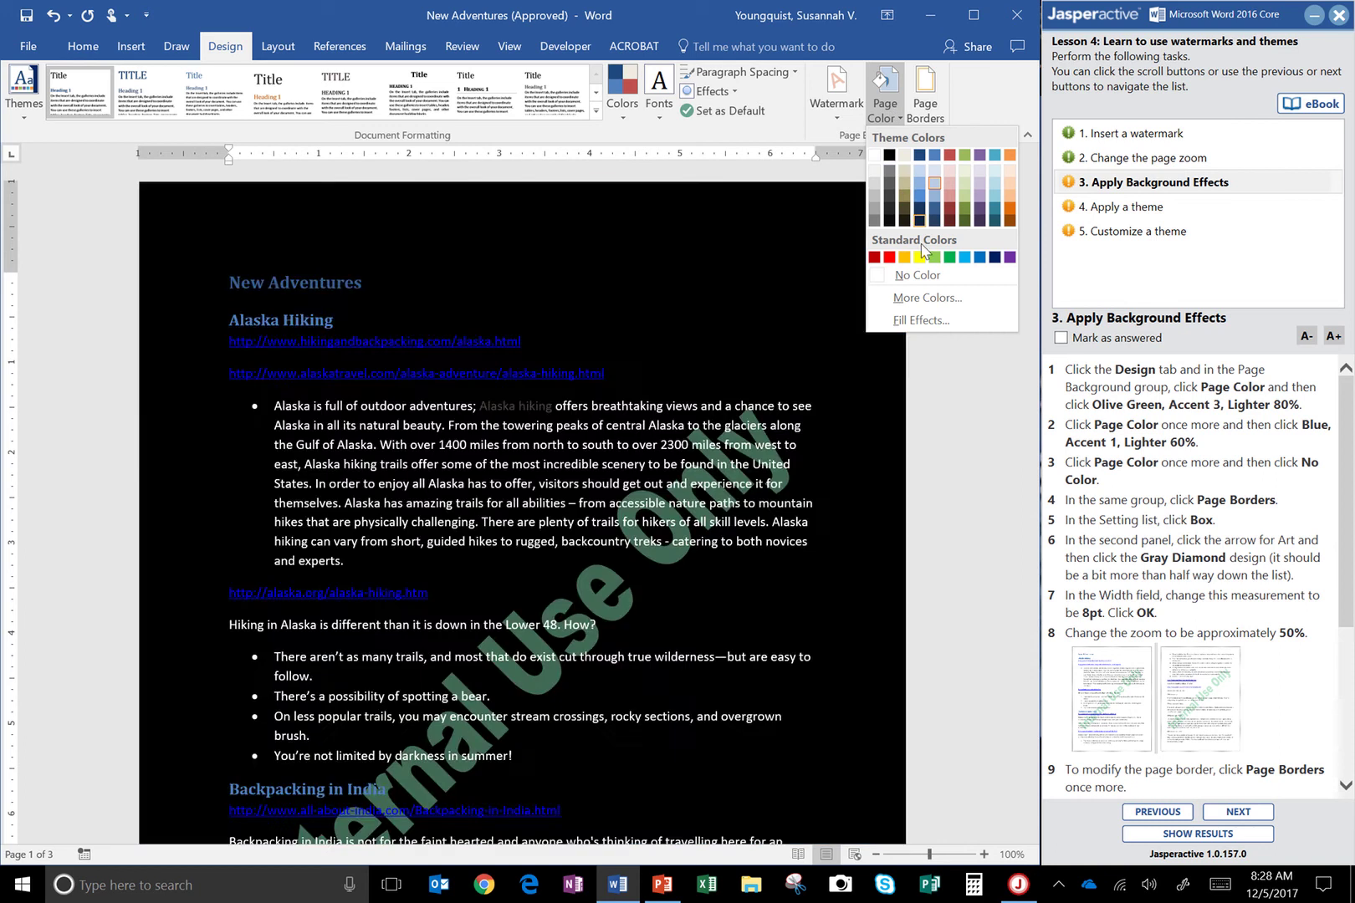
{"action": "left_click", "coordinate": [919, 276]}
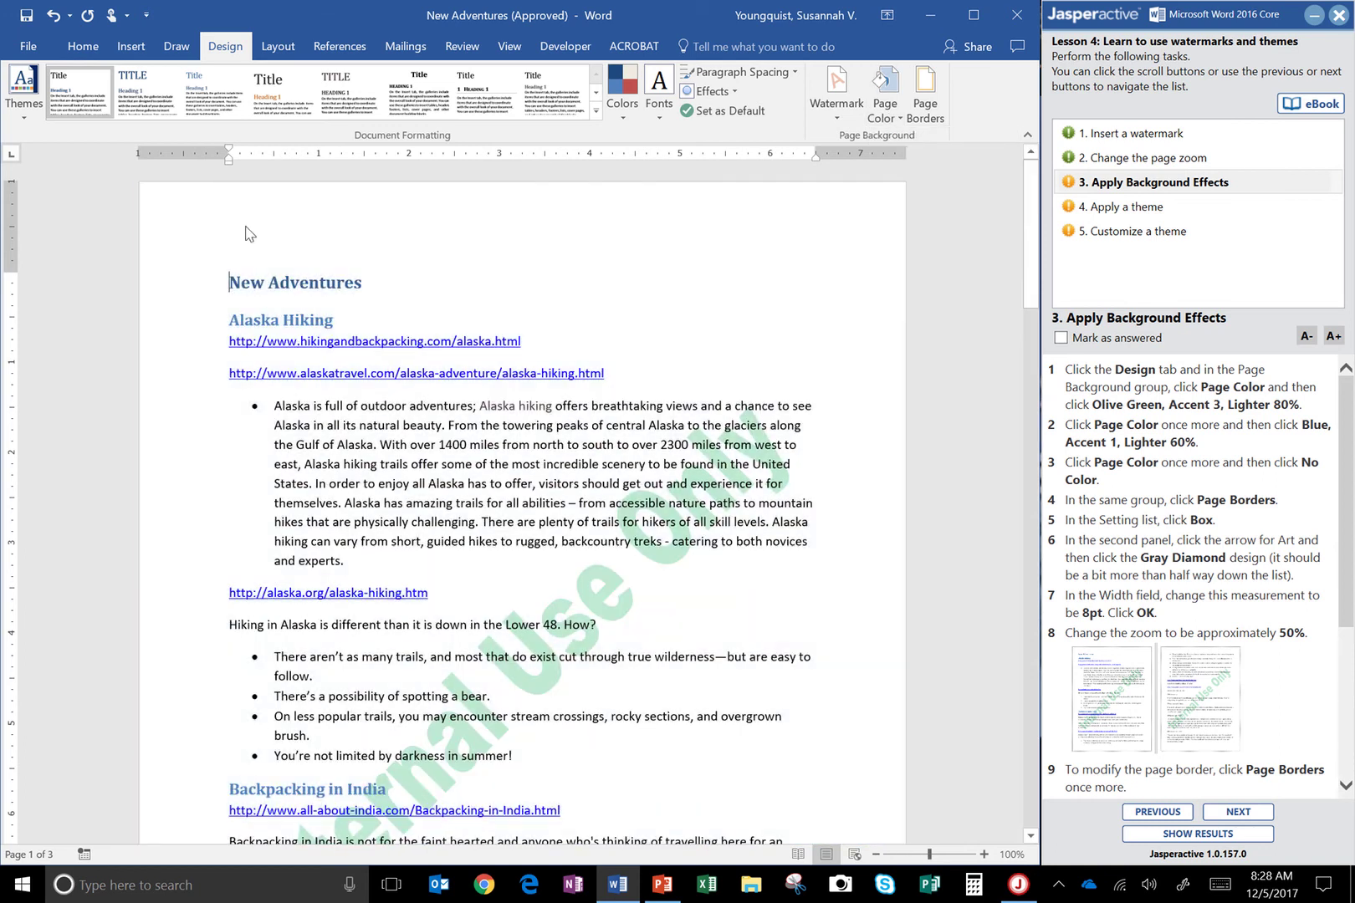
{"action": "scroll", "coordinate": [539, 306], "scroll_direction": "down", "scroll_amount": 2}
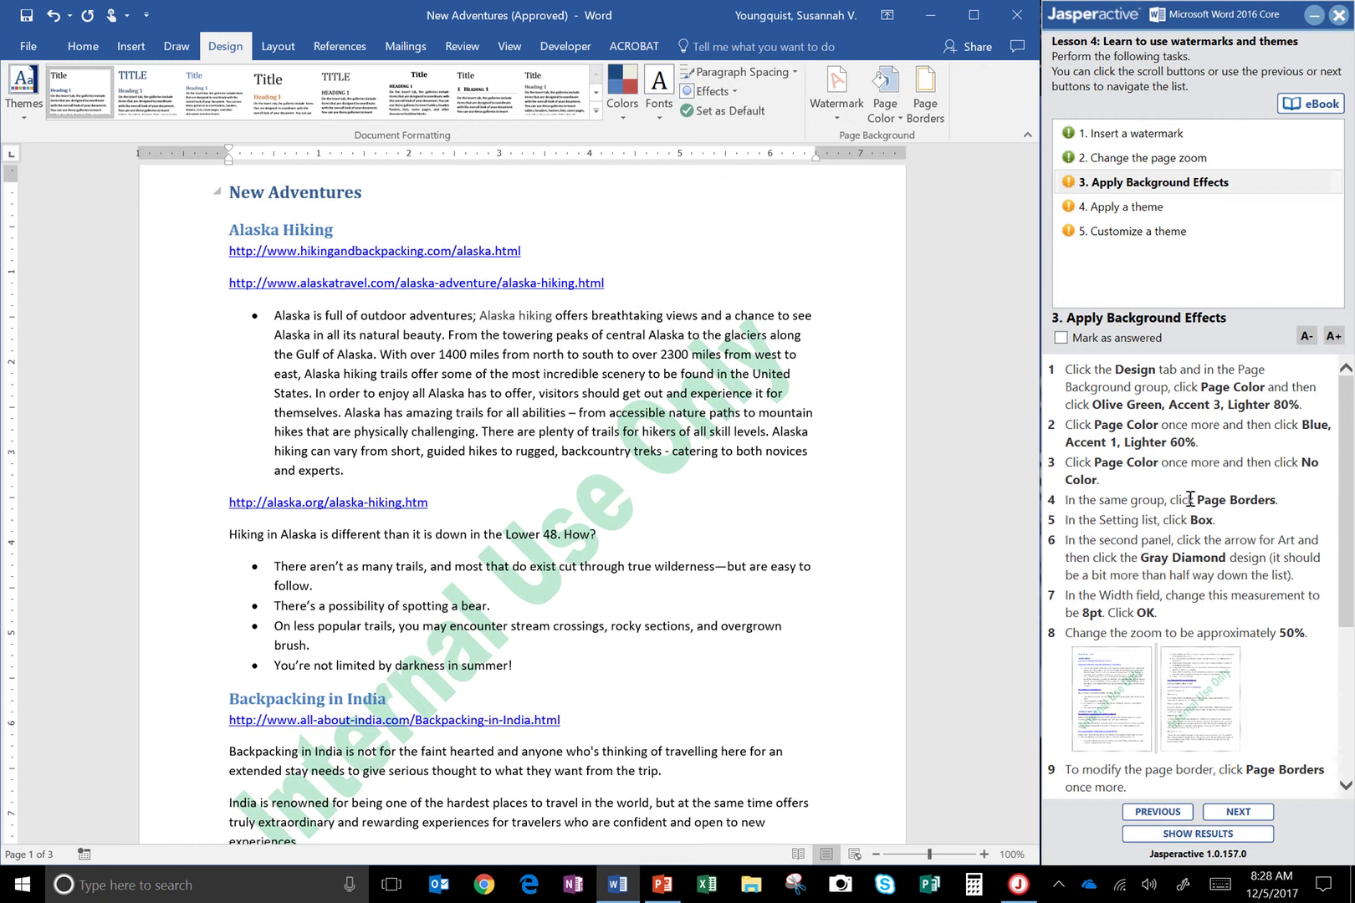
Start a page border for the whole document with the Box setting.
{"action": "left_click", "coordinate": [925, 107]}
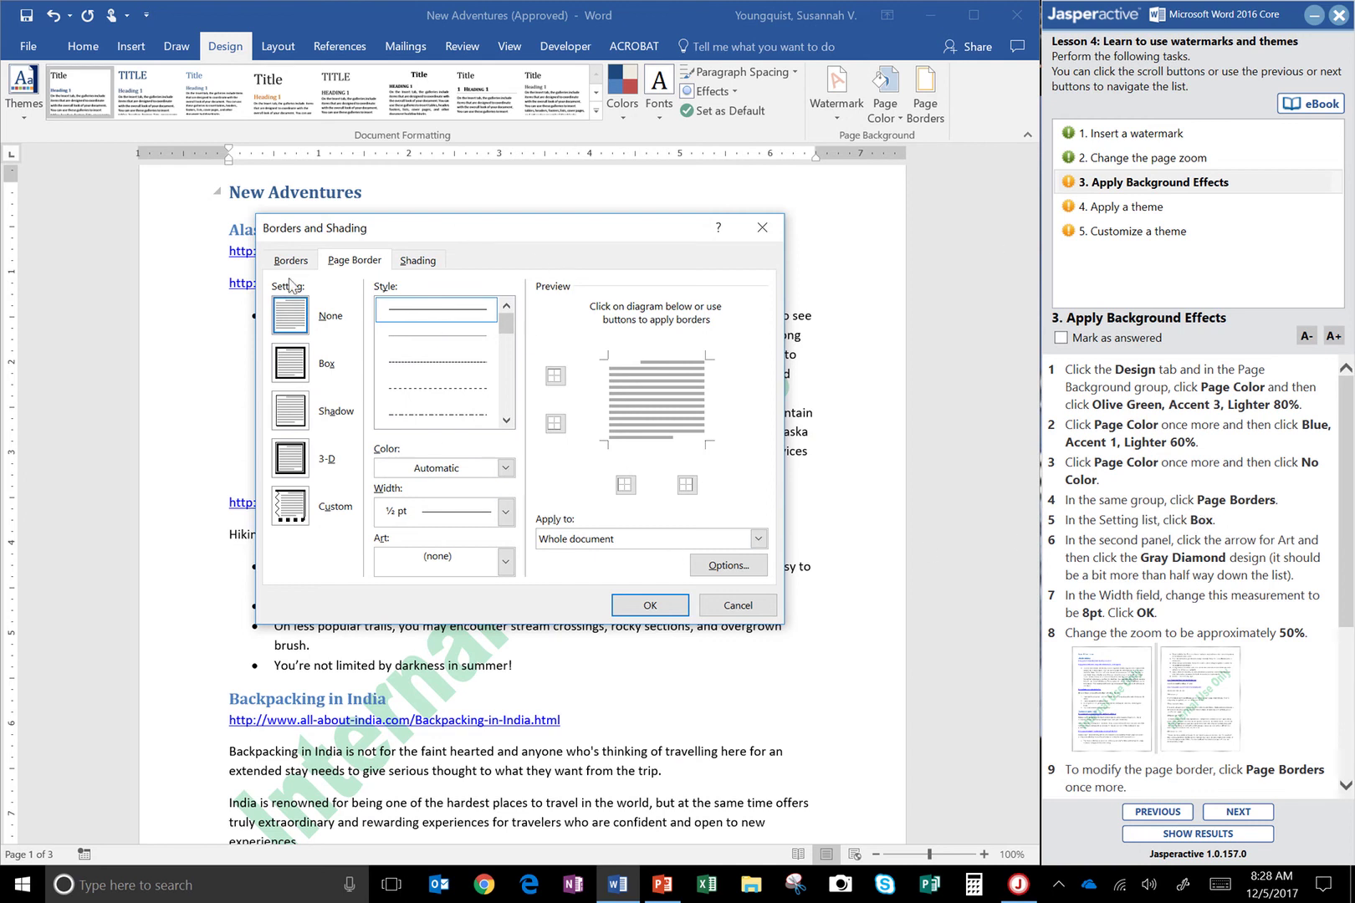
{"action": "left_click", "coordinate": [295, 363]}
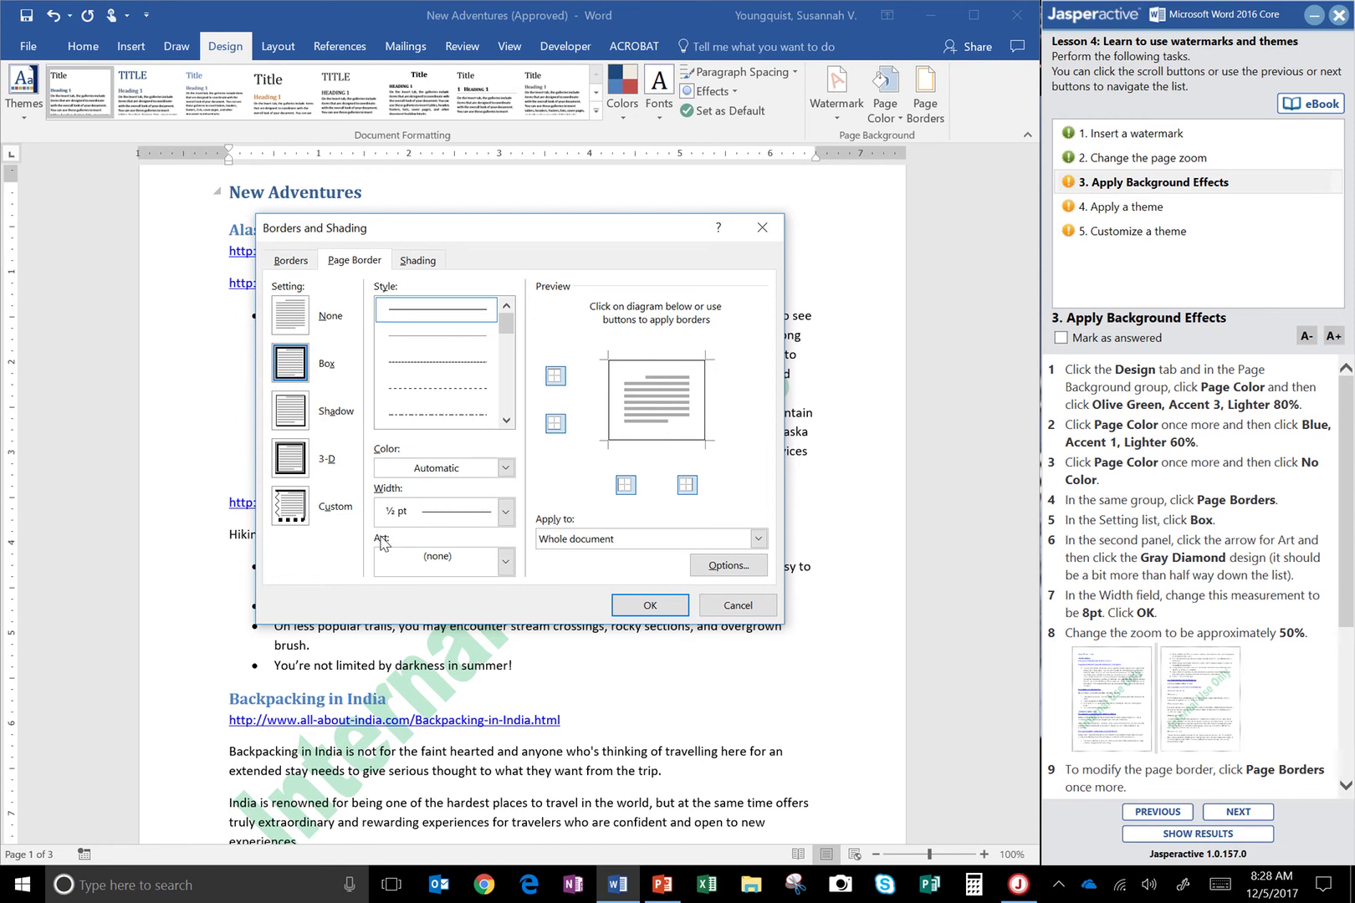
Examine an enlarged view of the lesson's border preview picture and close it.
{"action": "scroll", "coordinate": [1188, 598], "scroll_direction": "down", "scroll_amount": 3}
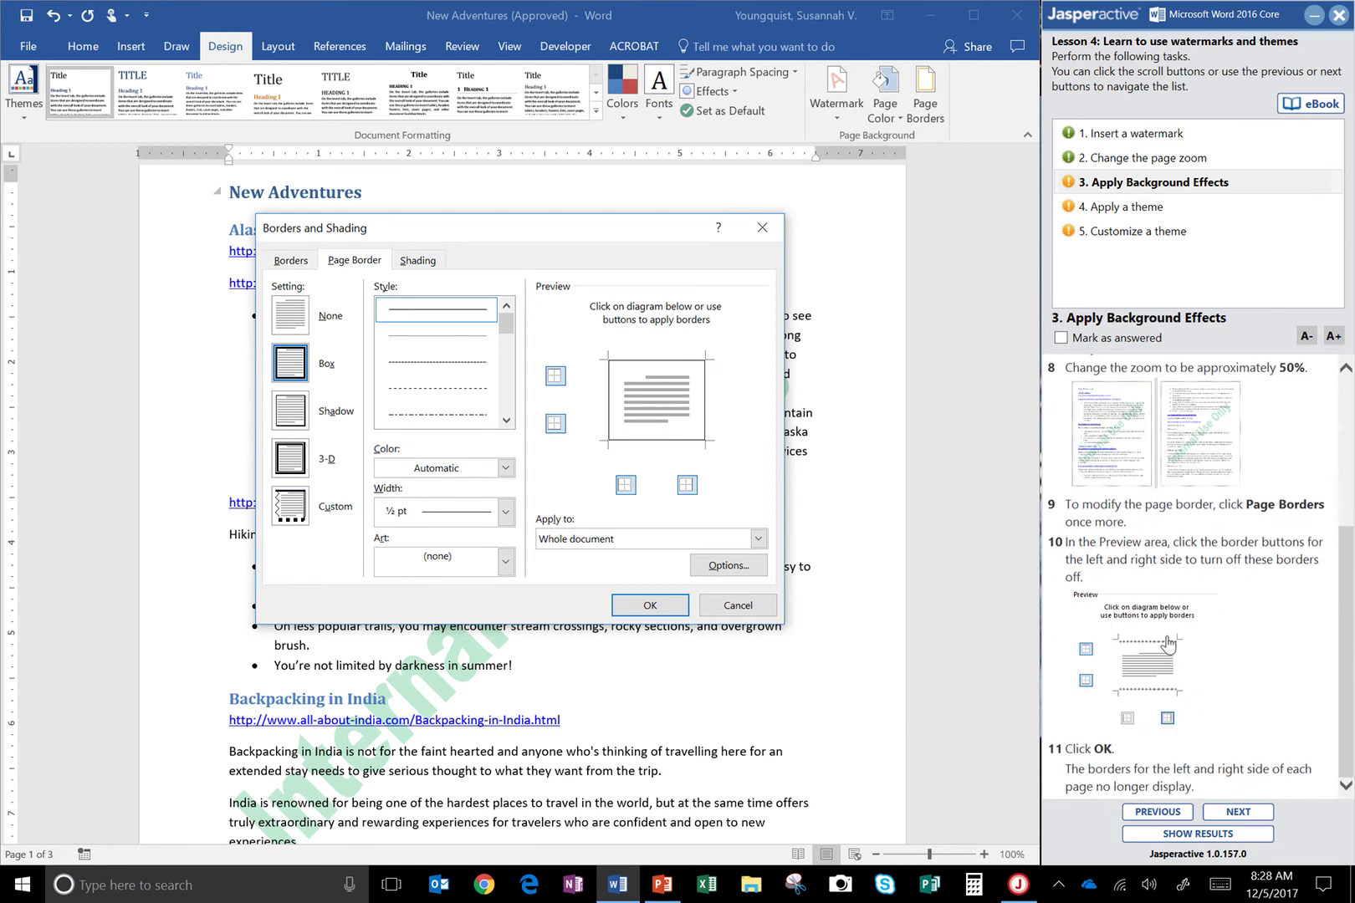
{"action": "left_click", "coordinate": [1150, 667]}
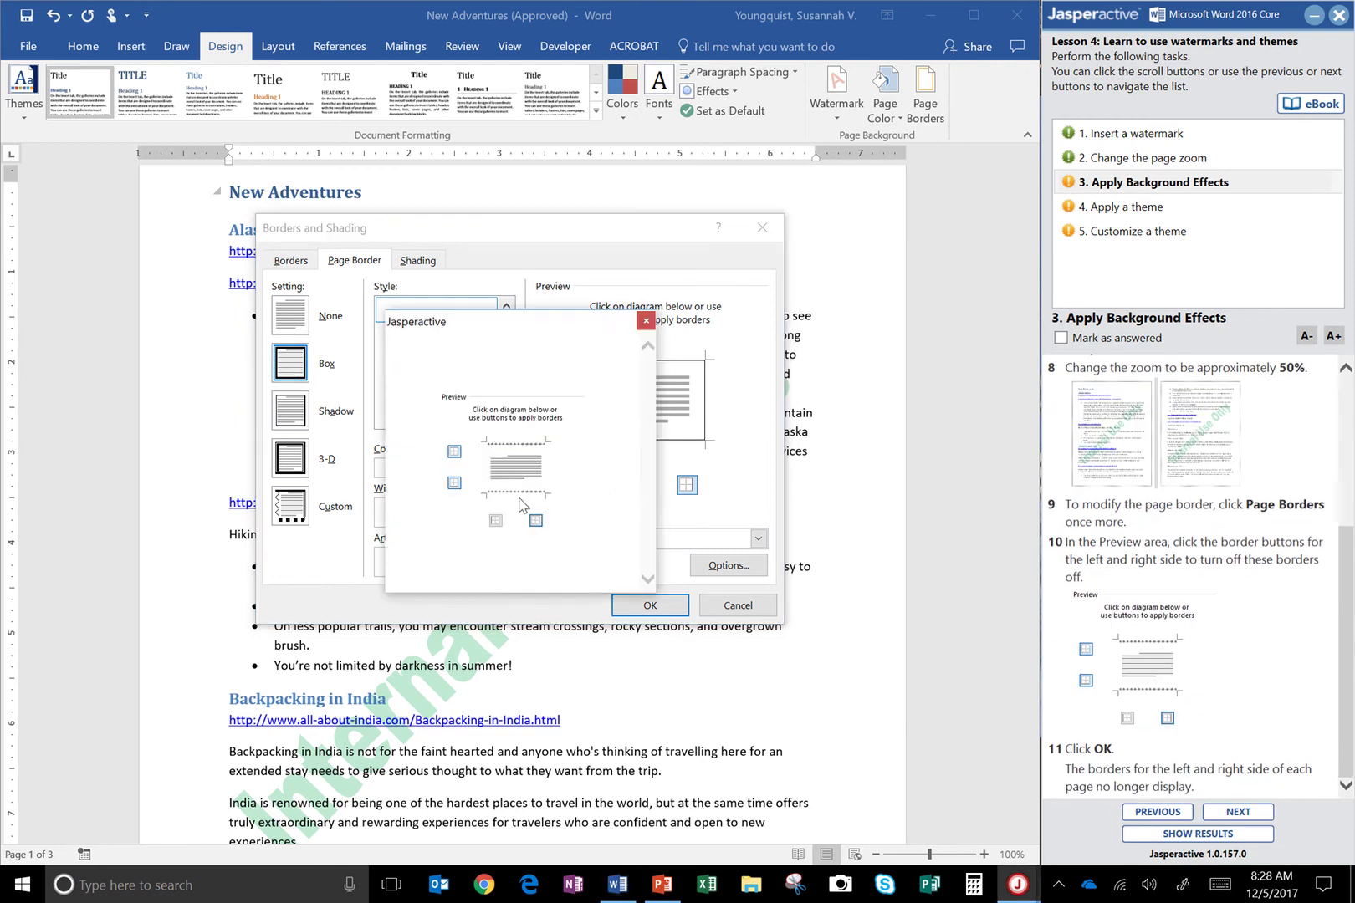
{"action": "left_click", "coordinate": [508, 482]}
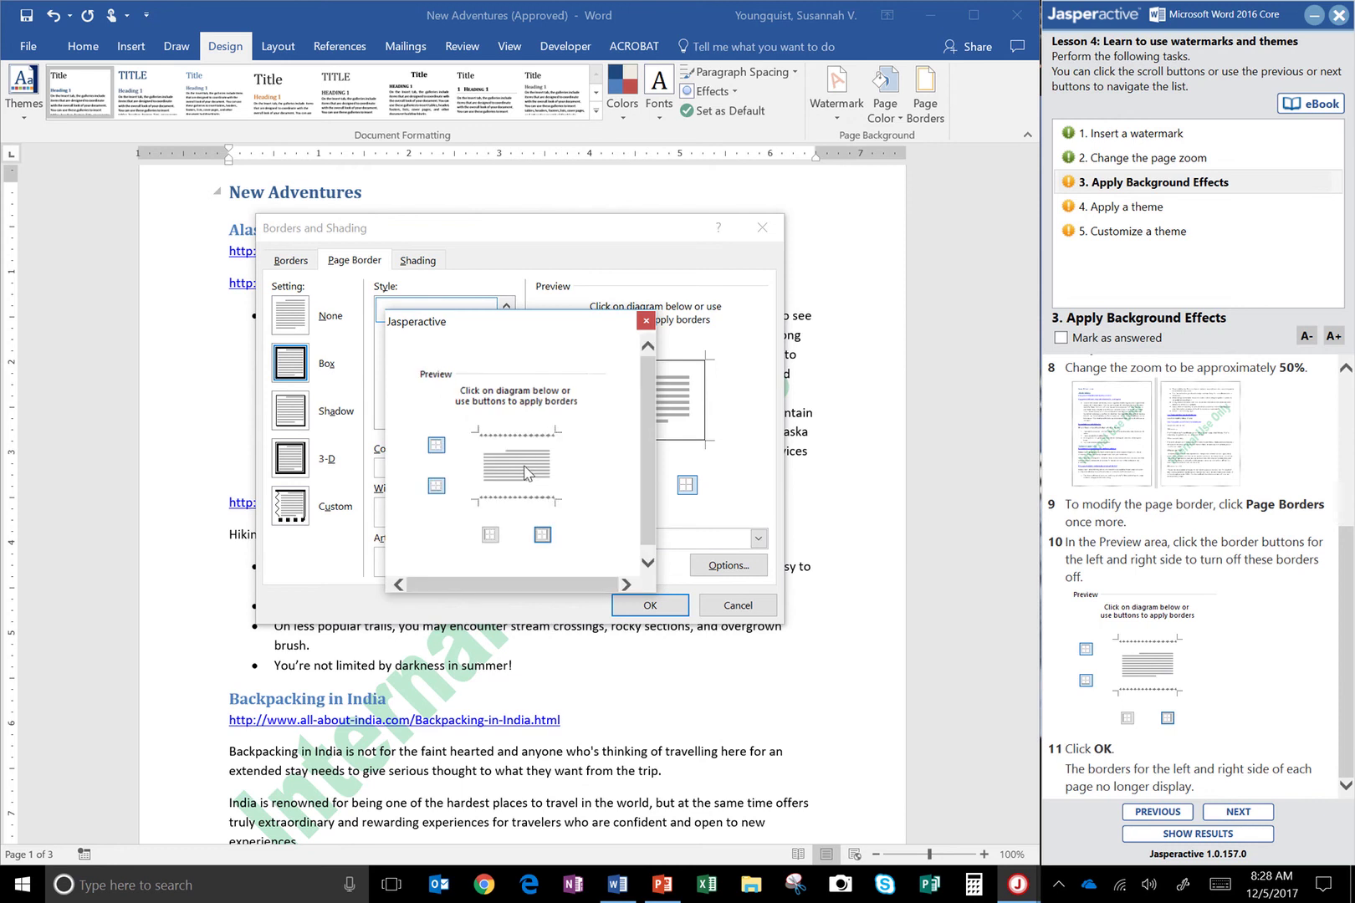
{"action": "left_click", "coordinate": [525, 473]}
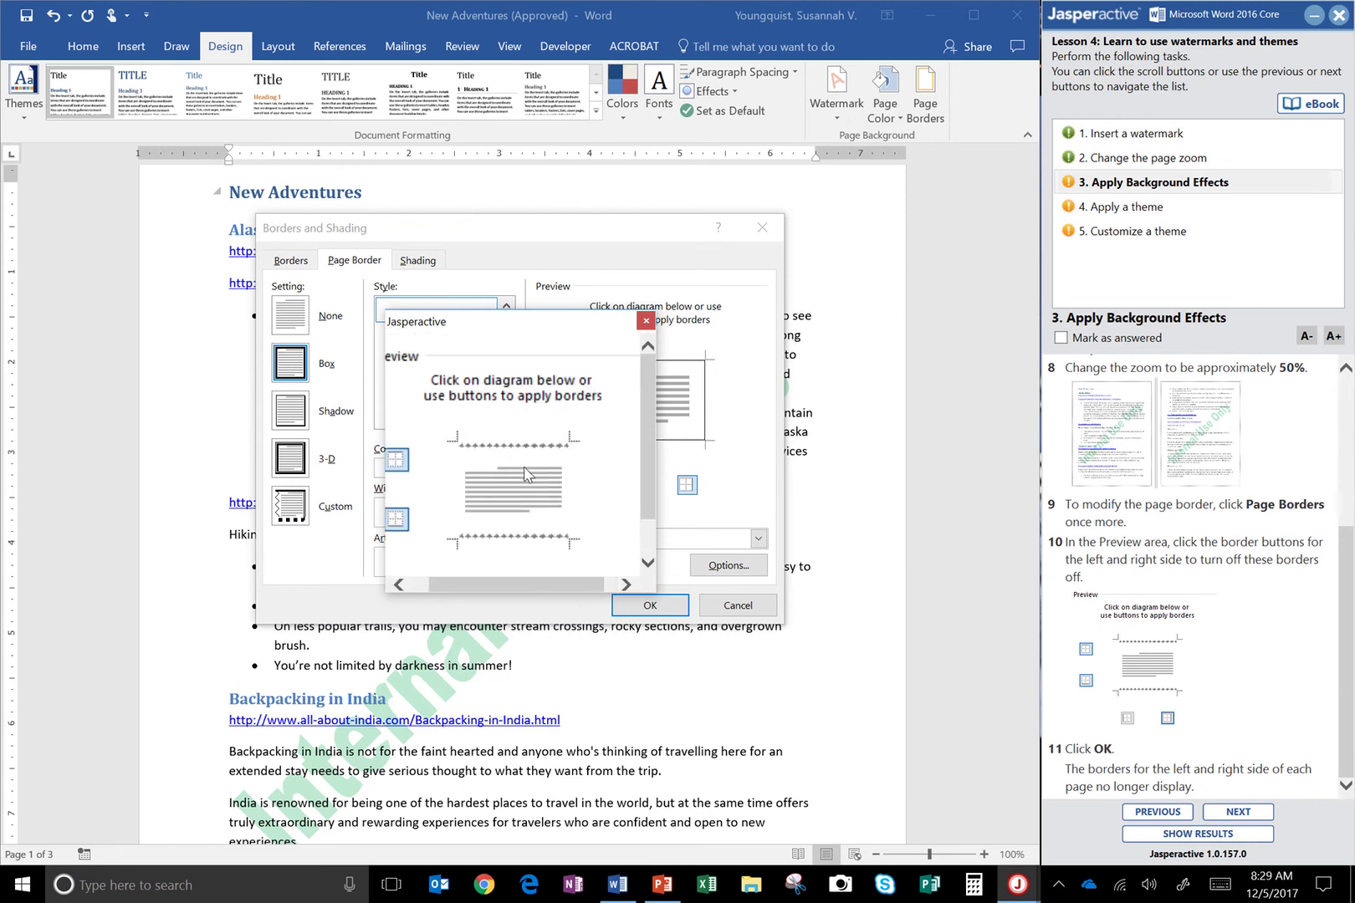
{"action": "left_click", "coordinate": [525, 474]}
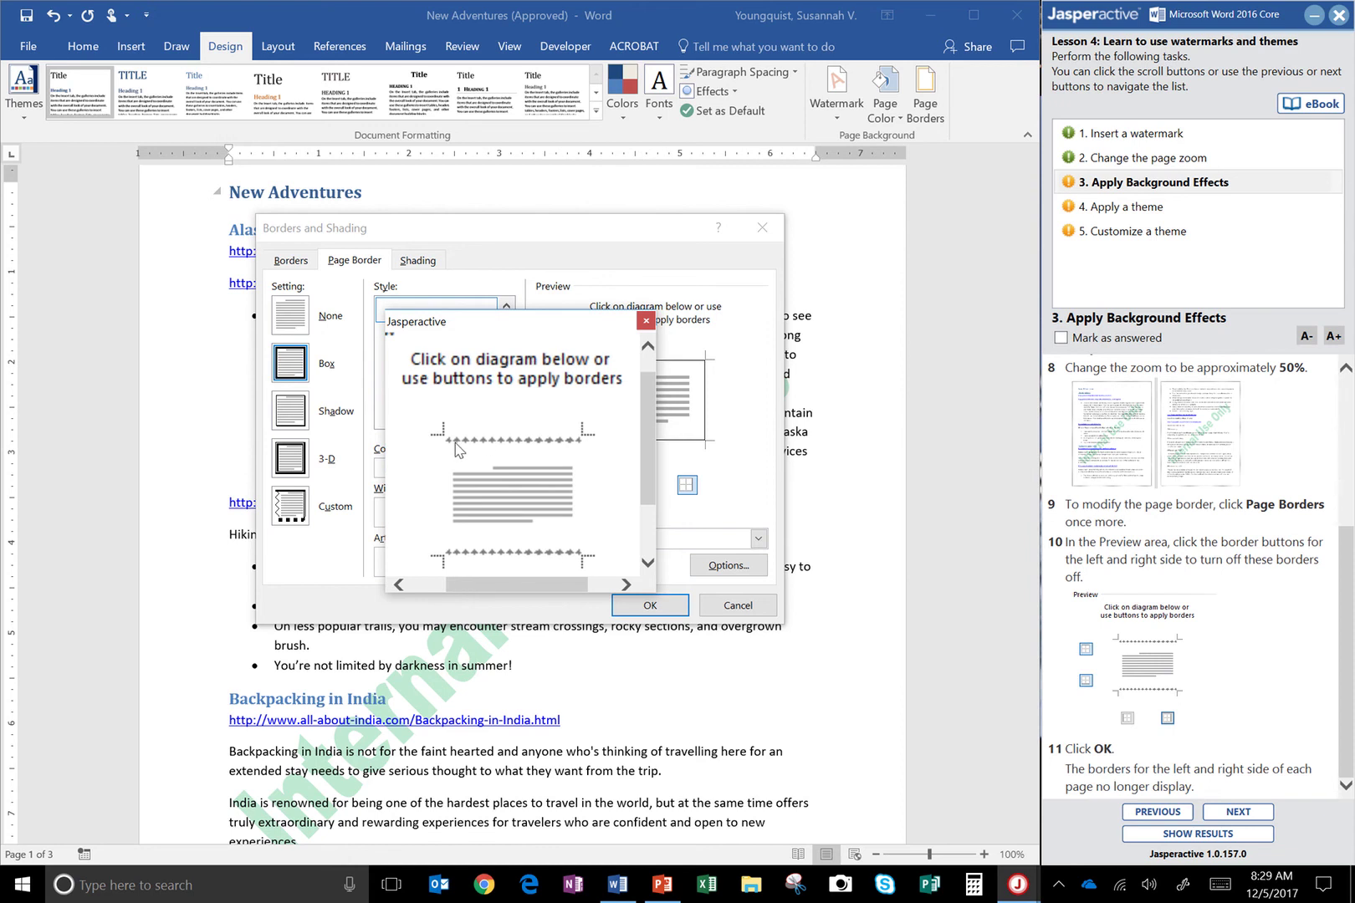
{"action": "left_click", "coordinate": [649, 322]}
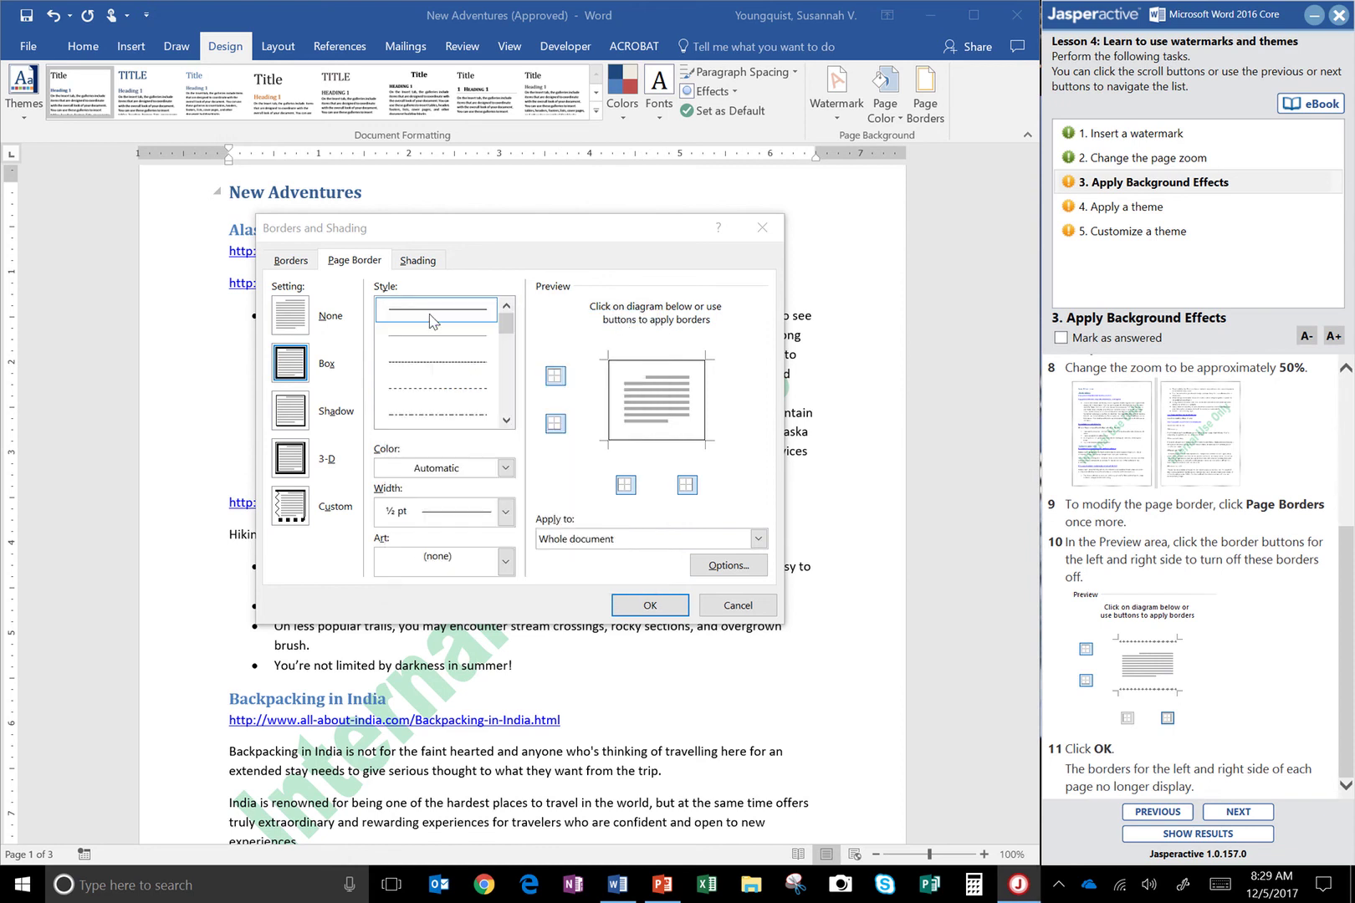
Choose the Gray Diamond art design for the page border.
{"action": "left_click", "coordinate": [404, 559]}
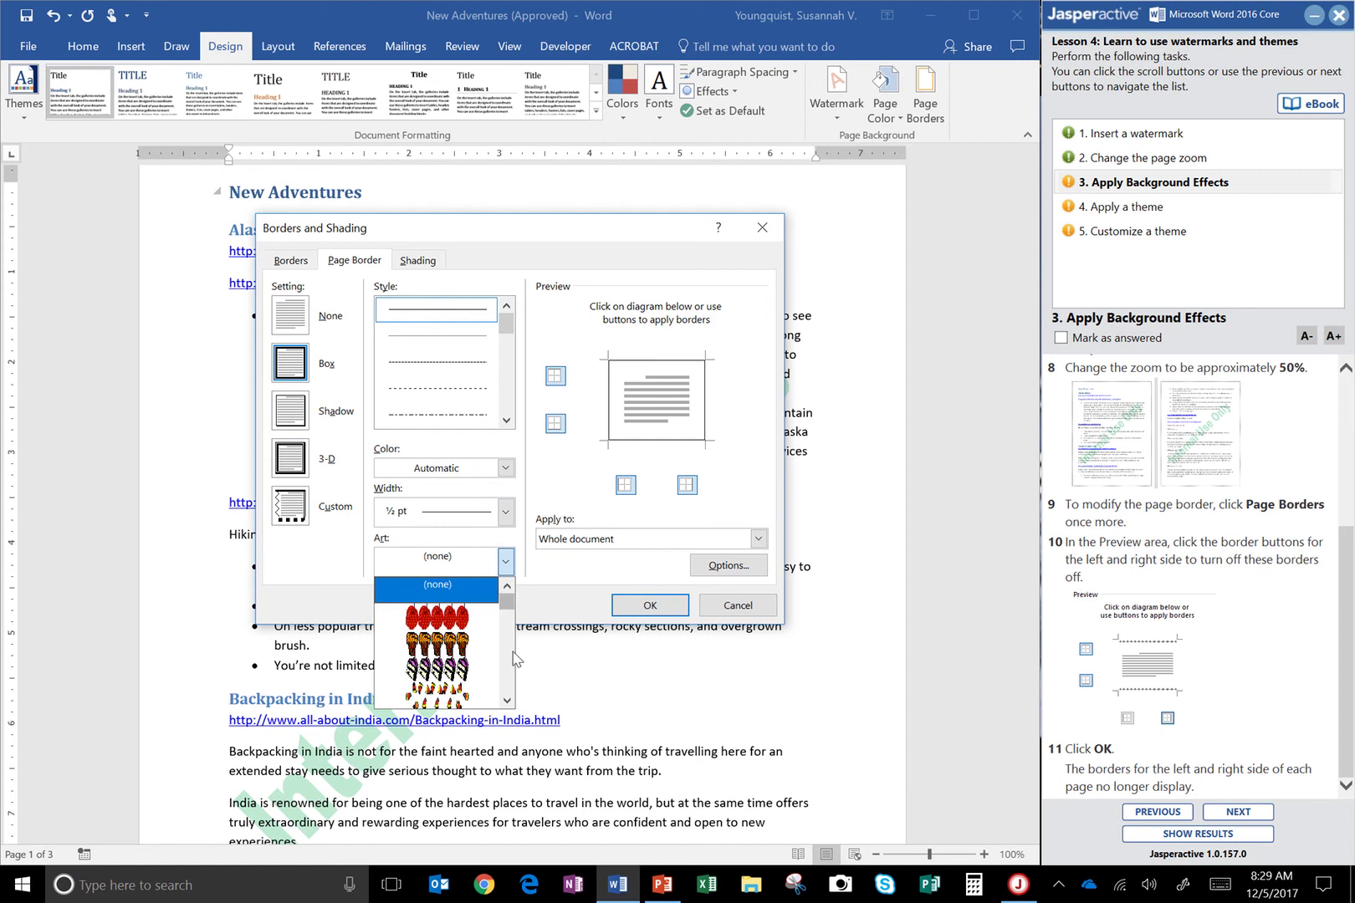
{"action": "left_click_drag", "start_coordinate": [507, 605], "coordinate": [501, 650]}
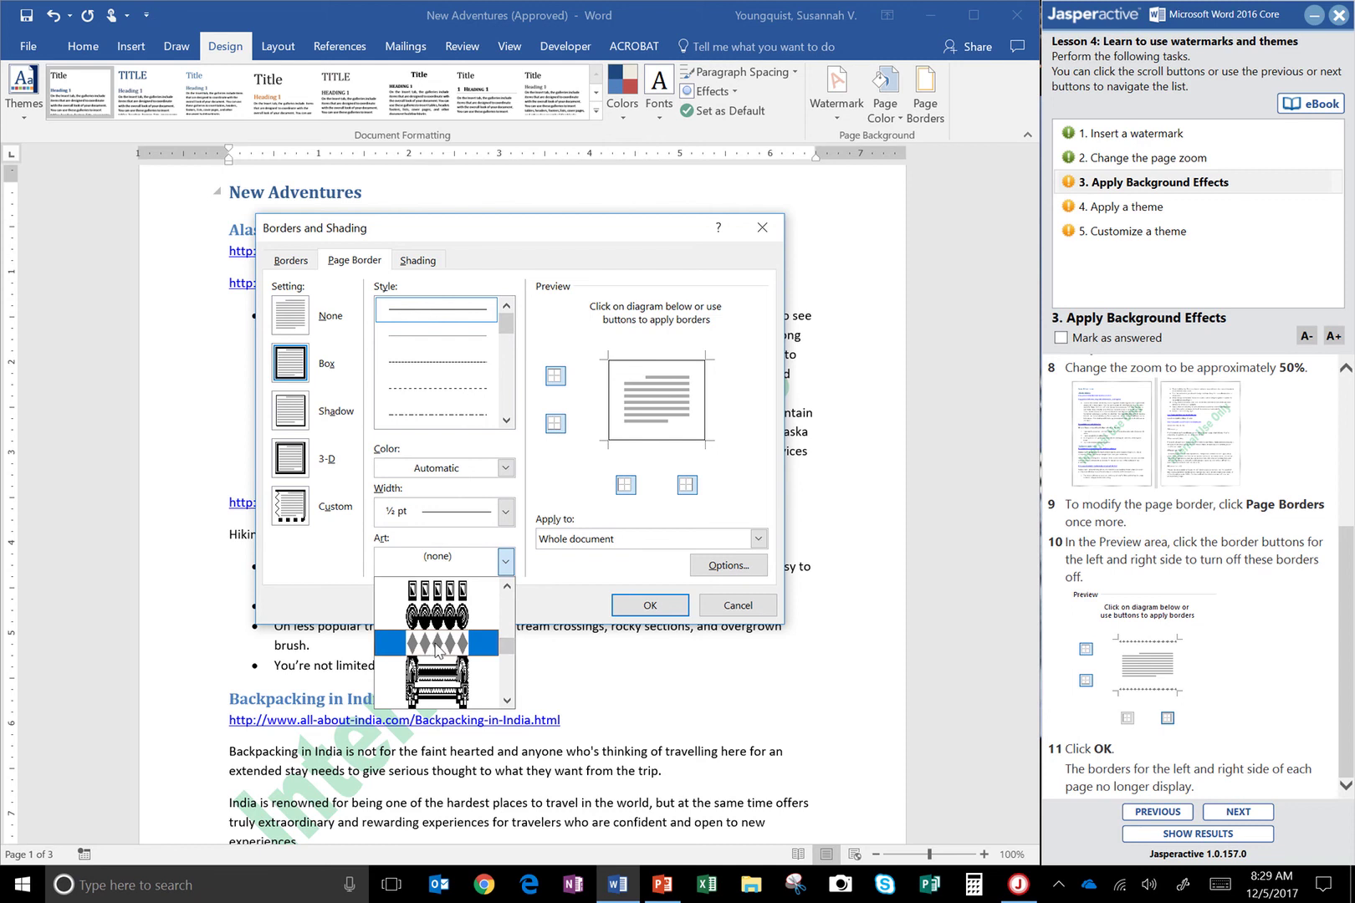
{"action": "left_click", "coordinate": [437, 650]}
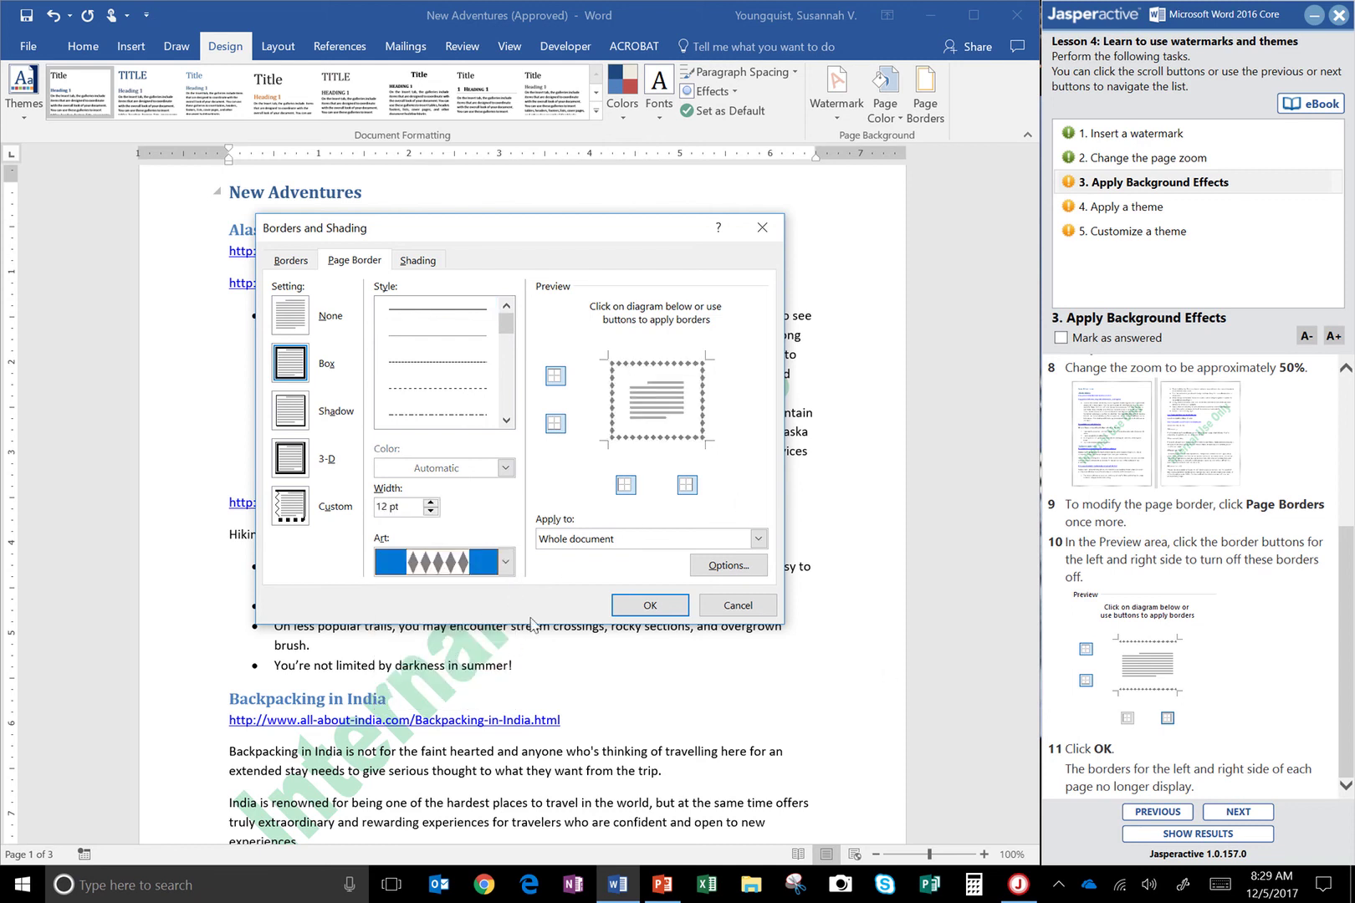
Set the page border's width to 8 pt, apply the border and check it on all pages.
{"action": "scroll", "coordinate": [1241, 590], "scroll_direction": "up", "scroll_amount": 3}
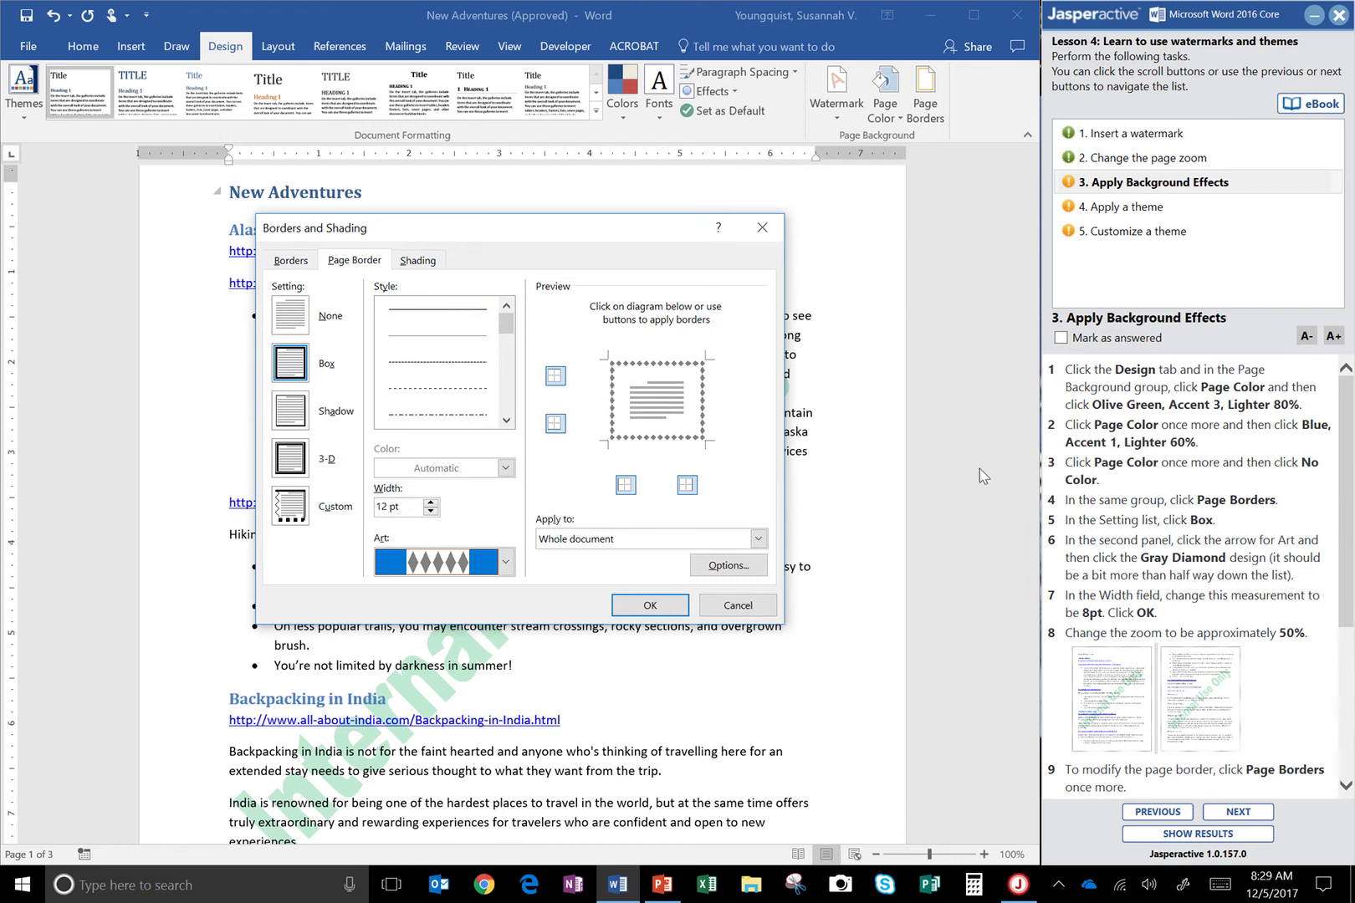
{"action": "left_click", "coordinate": [431, 512]}
{"action": "left_click", "coordinate": [431, 512]}
{"action": "left_click", "coordinate": [431, 512]}
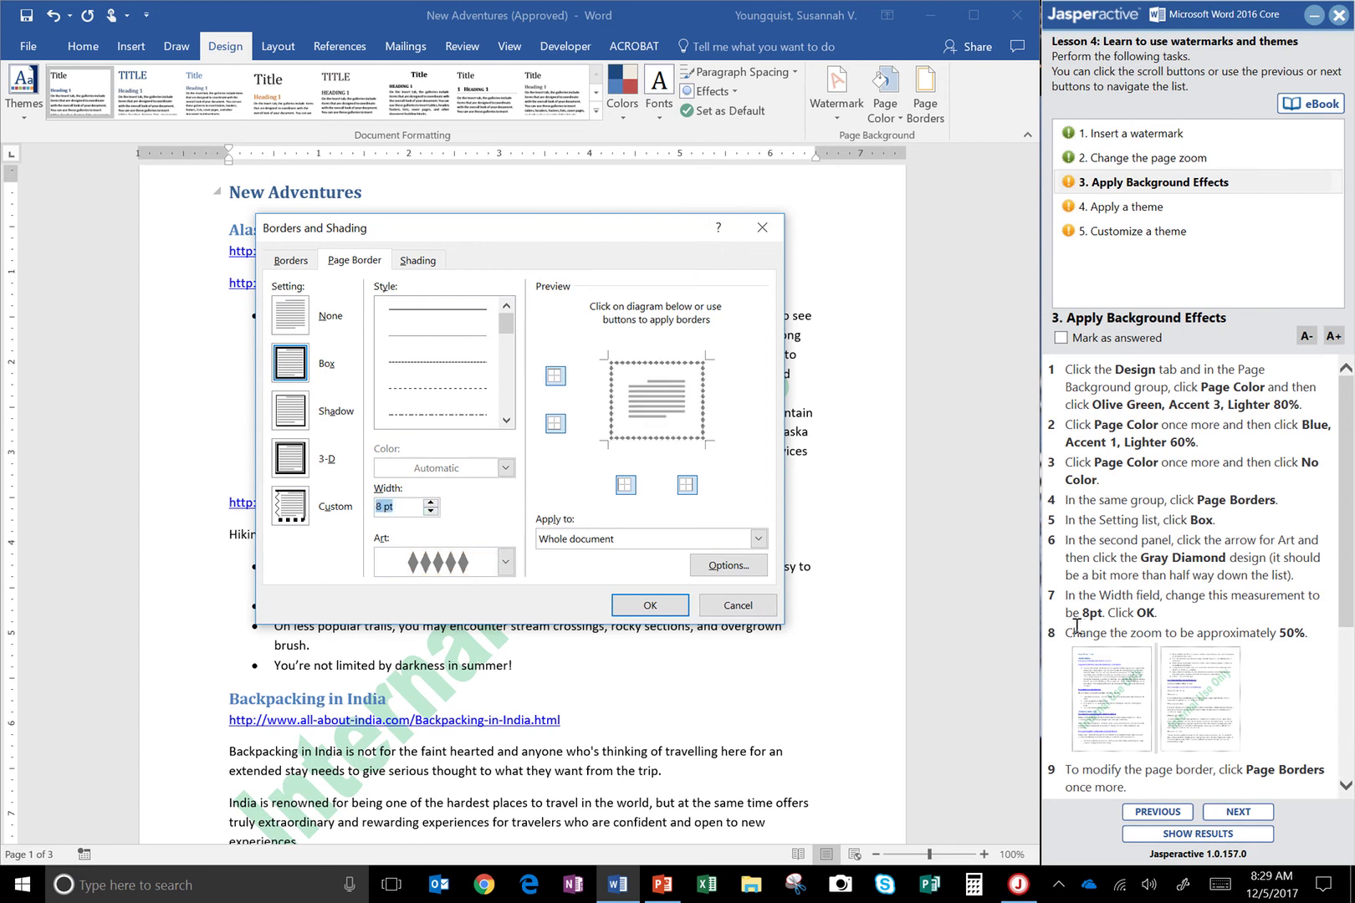
{"action": "left_click", "coordinate": [633, 606]}
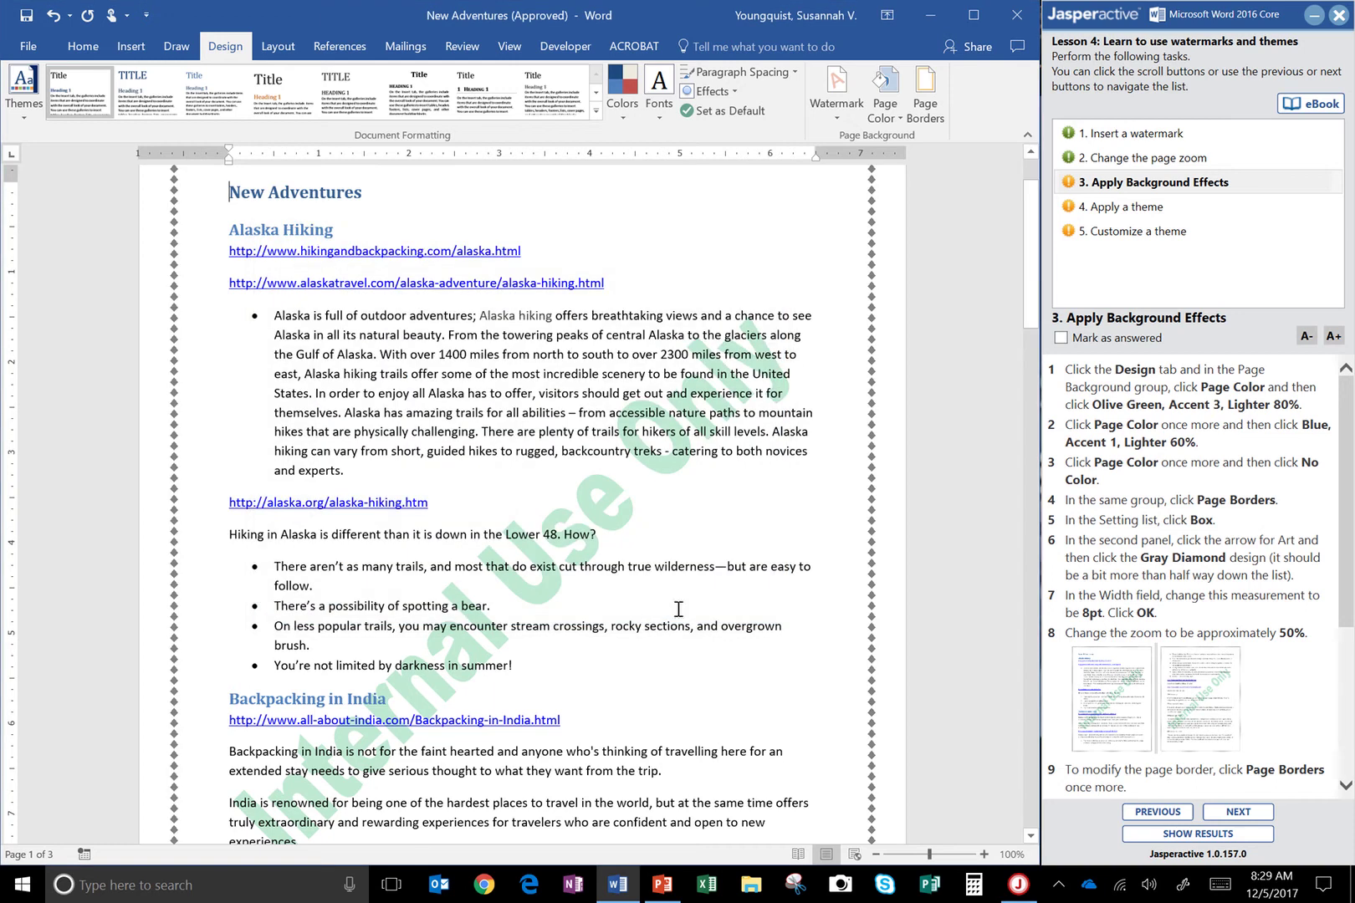
{"action": "scroll", "coordinate": [888, 551], "scroll_direction": "up", "scroll_amount": 2}
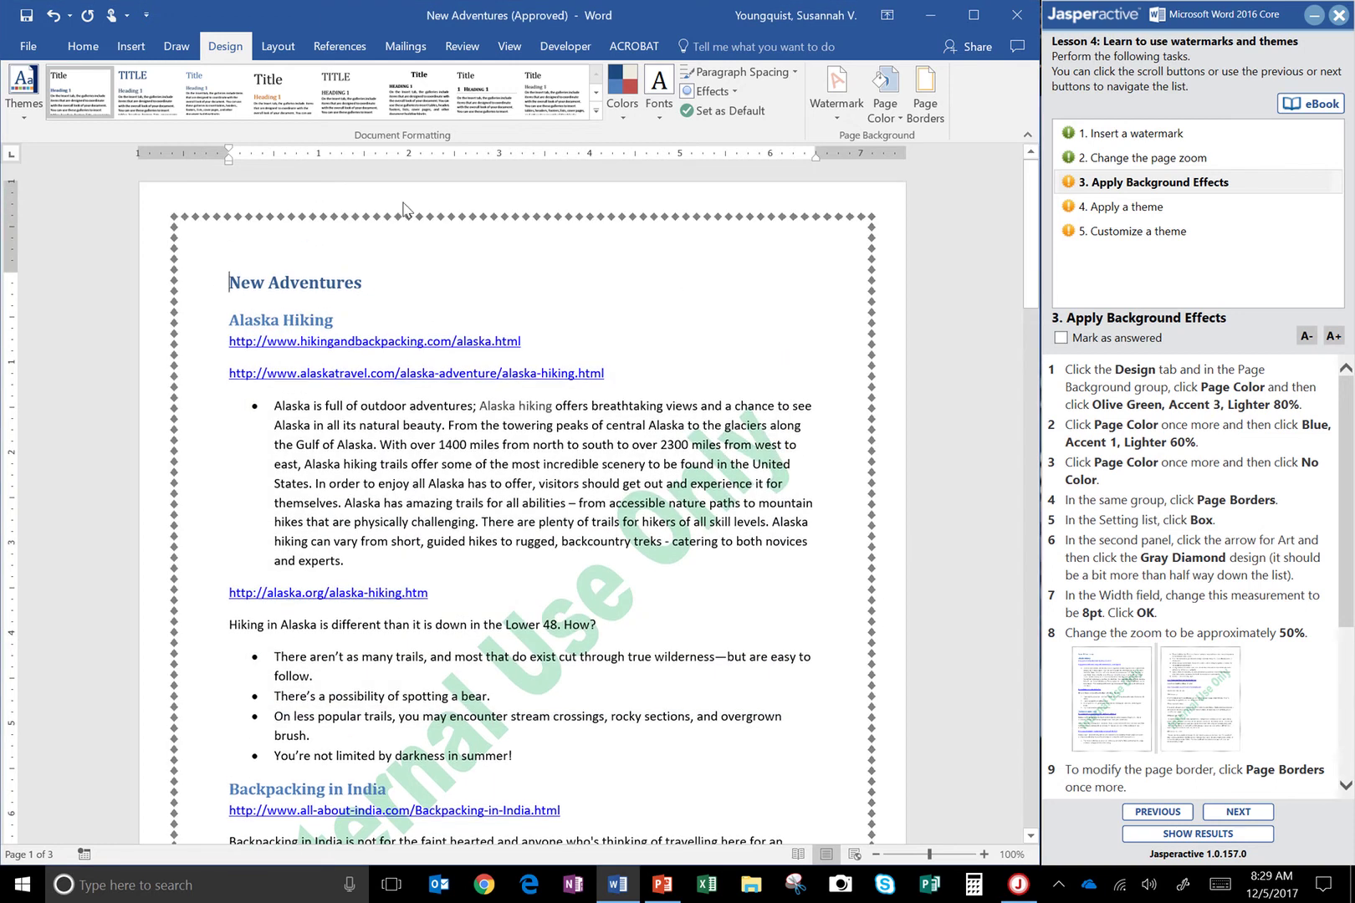
{"action": "scroll", "coordinate": [785, 301], "scroll_direction": "down", "scroll_amount": 20}
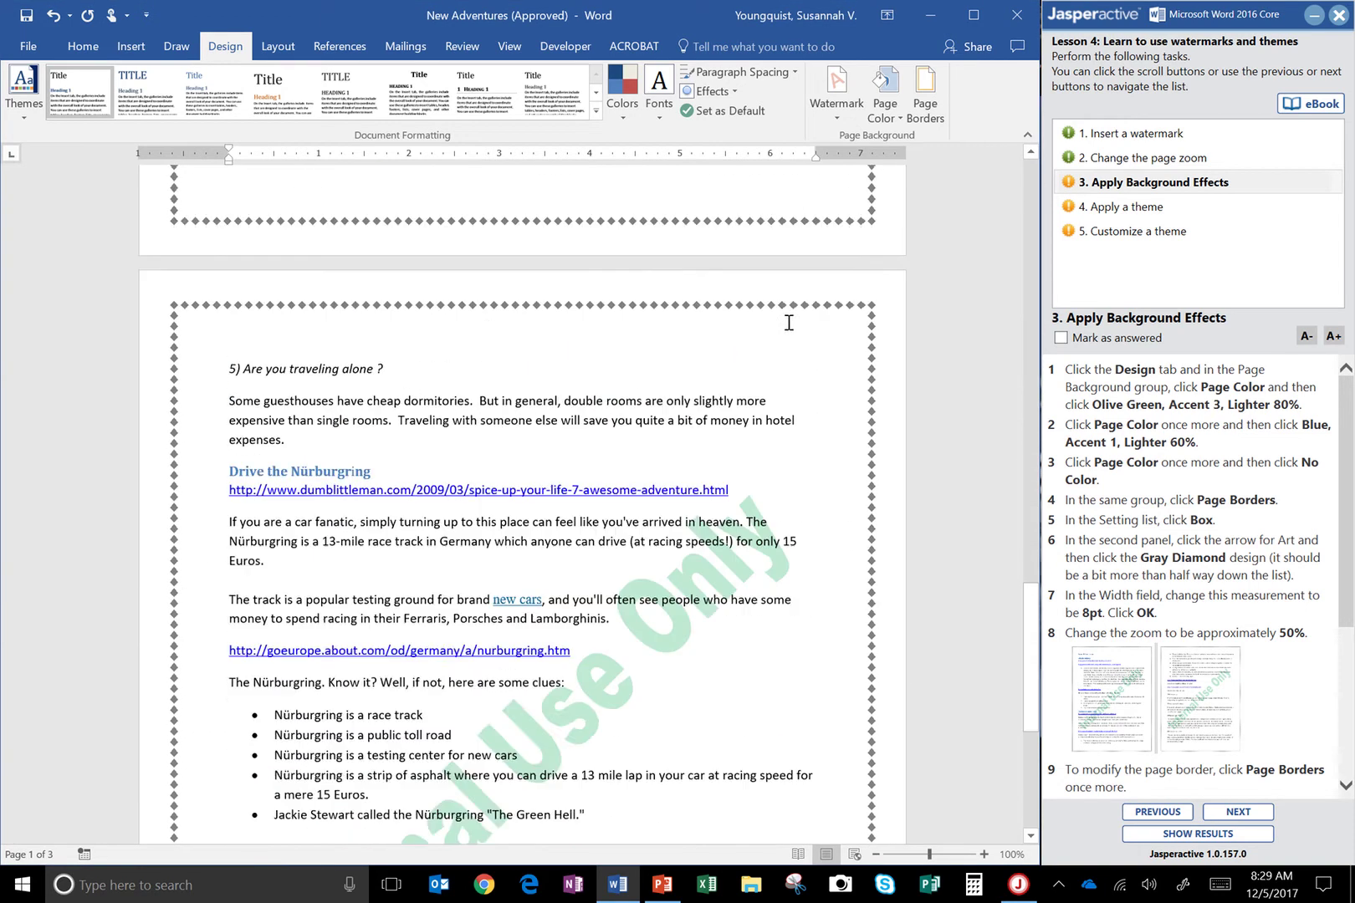
{"action": "scroll", "coordinate": [785, 497], "scroll_direction": "up", "scroll_amount": 20}
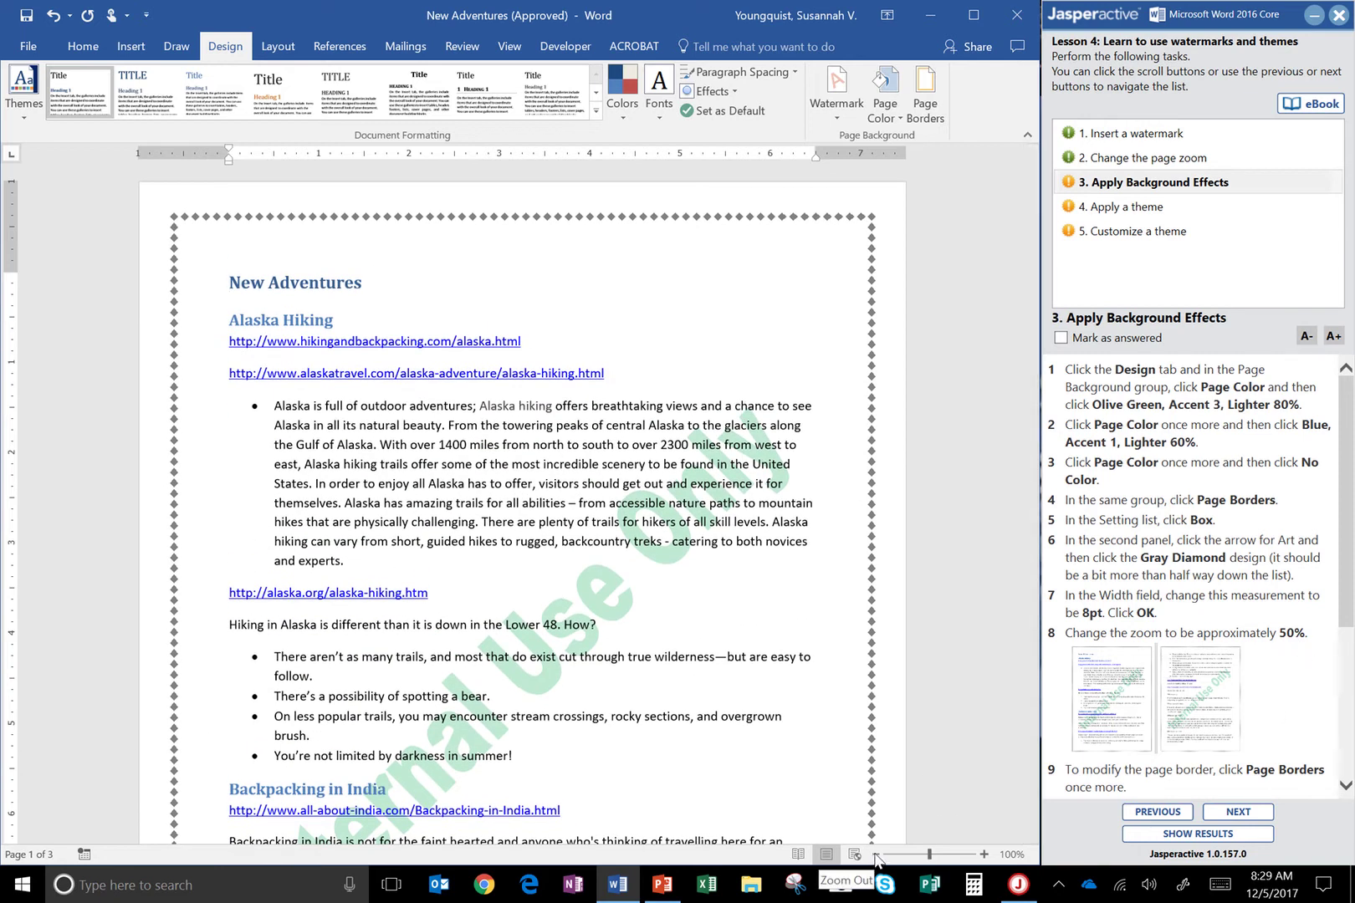
Set the document's zoom to 50%.
{"action": "left_click", "coordinate": [1008, 851]}
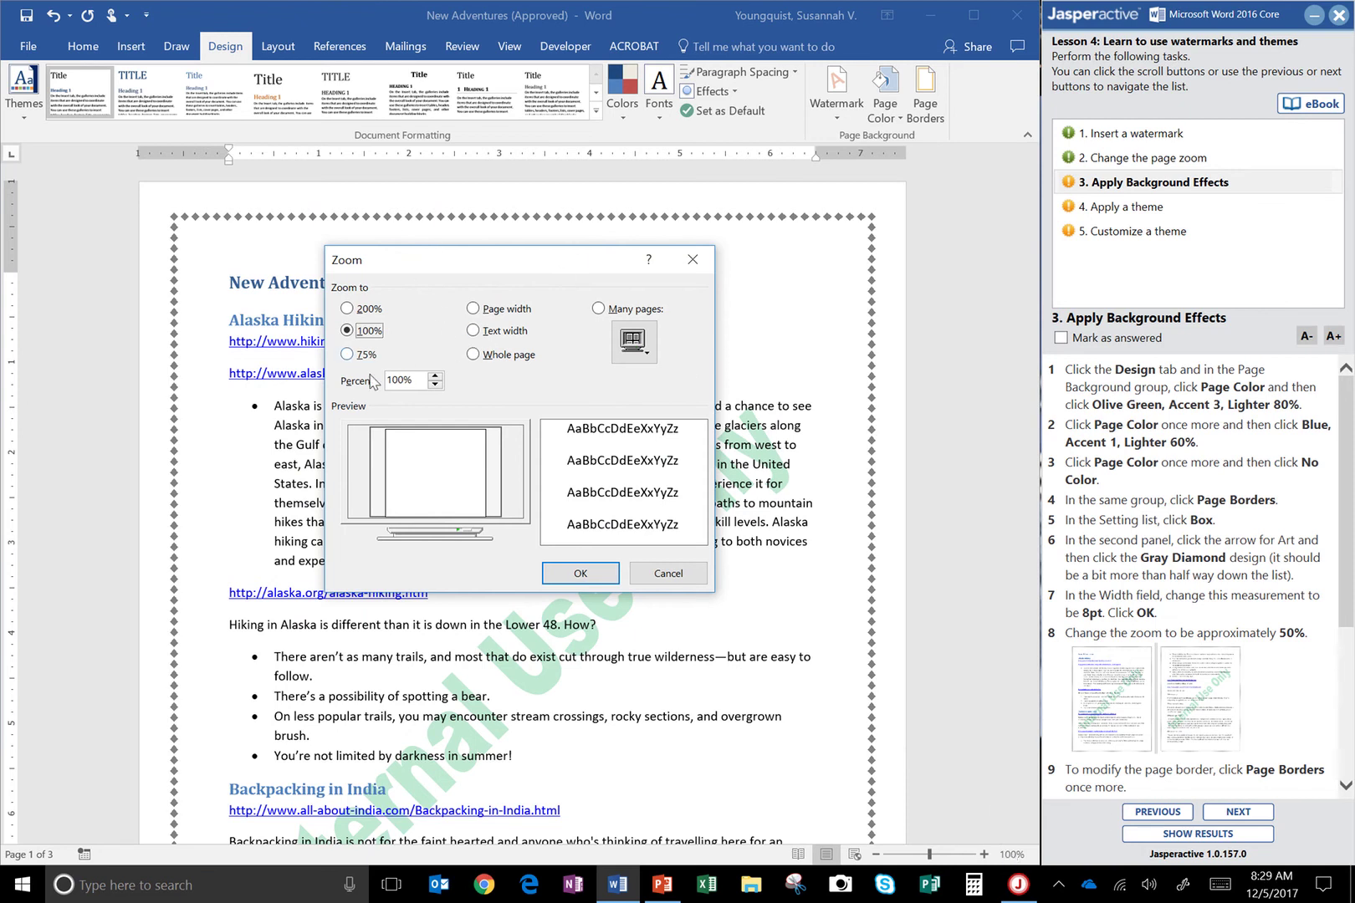
{"action": "left_click_drag", "start_coordinate": [414, 382], "coordinate": [373, 372]}
{"action": "type", "text": "50"}
{"action": "left_click", "coordinate": [581, 573]}
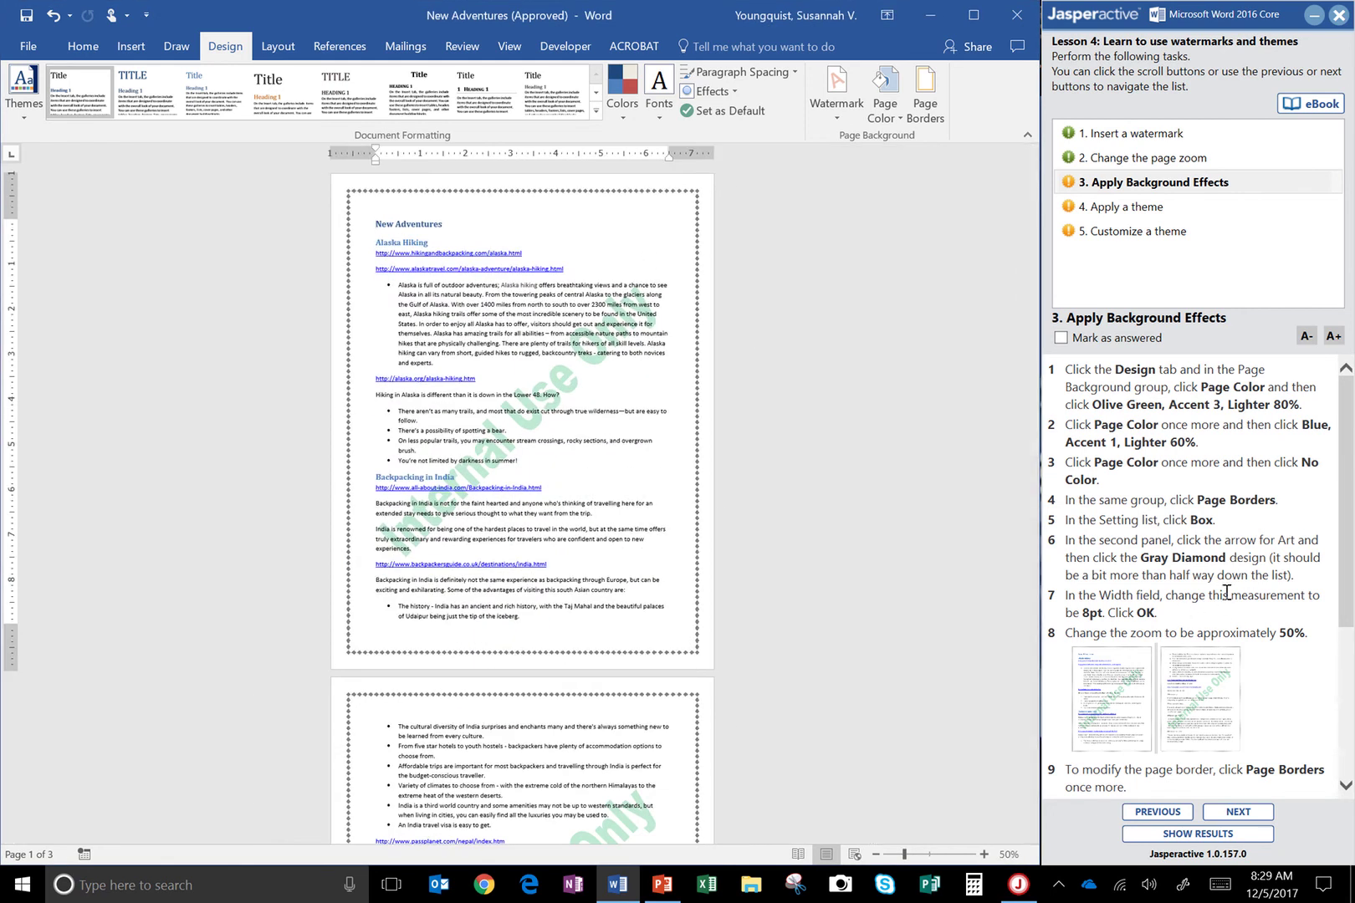
Turn off the left and right sides of the page border, apply the change and check the pages.
{"action": "scroll", "coordinate": [1226, 592], "scroll_direction": "down", "scroll_amount": 3}
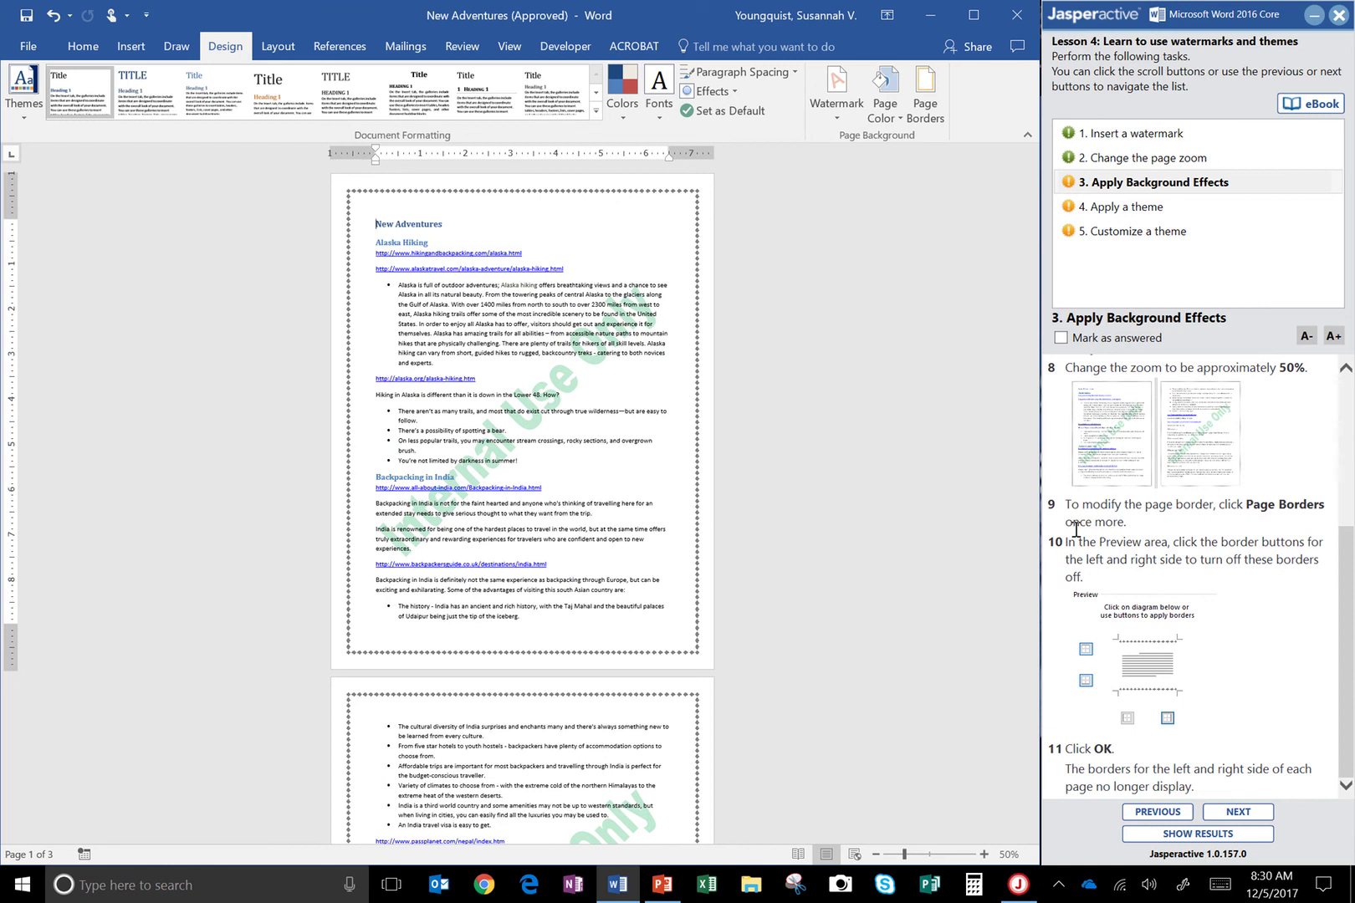
{"action": "left_click", "coordinate": [927, 121]}
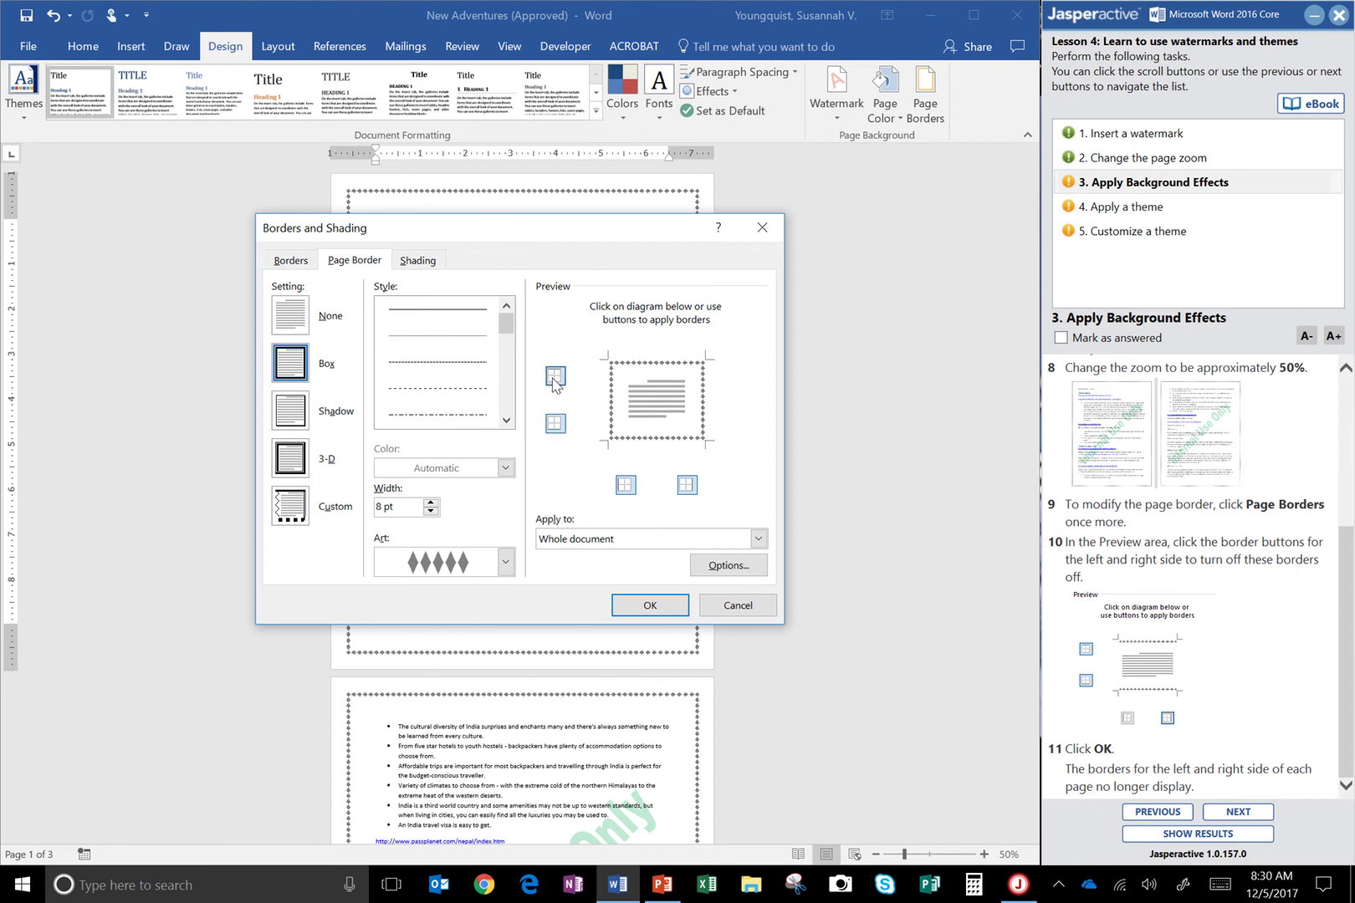
{"action": "left_click", "coordinate": [627, 488]}
{"action": "left_click", "coordinate": [686, 485]}
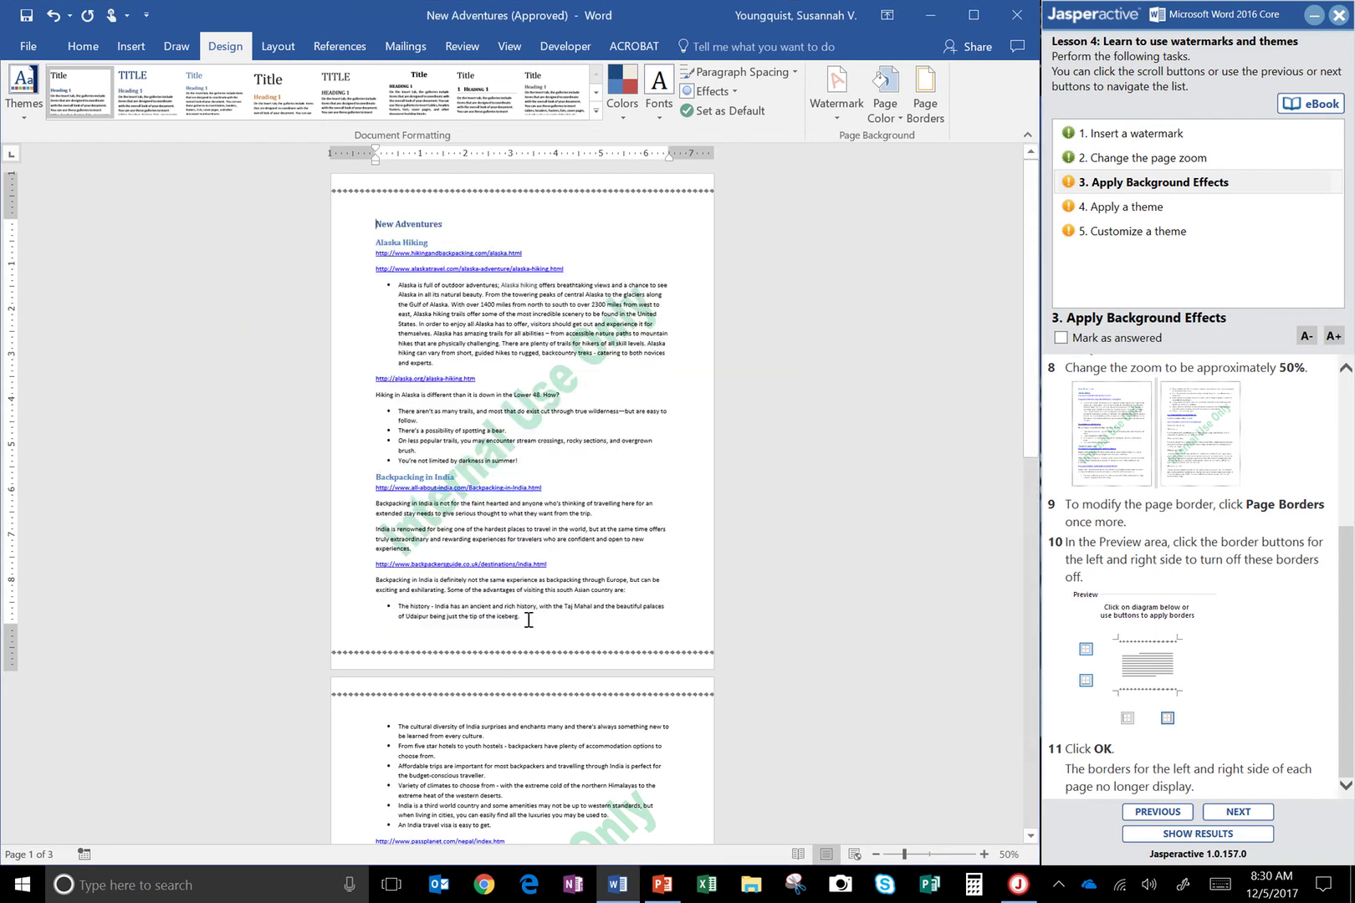
{"action": "scroll", "coordinate": [529, 620], "scroll_direction": "down", "scroll_amount": 5}
{"action": "scroll", "coordinate": [599, 726], "scroll_direction": "up", "scroll_amount": 5}
Mark the Apply Background Effects task as answered and advance to Apply a theme.
{"action": "left_click", "coordinate": [1060, 340]}
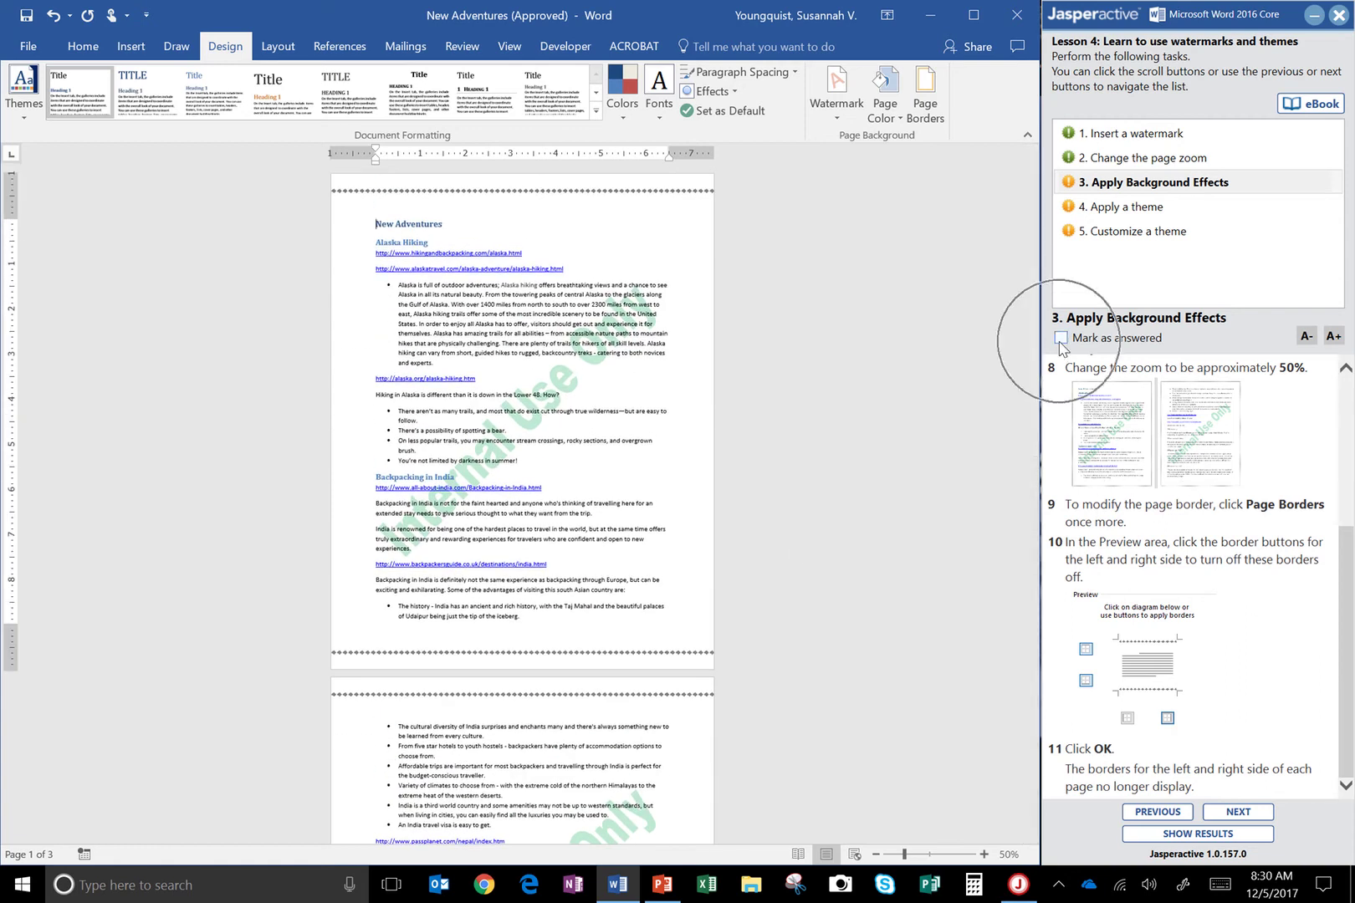
{"action": "left_click", "coordinate": [1229, 819]}
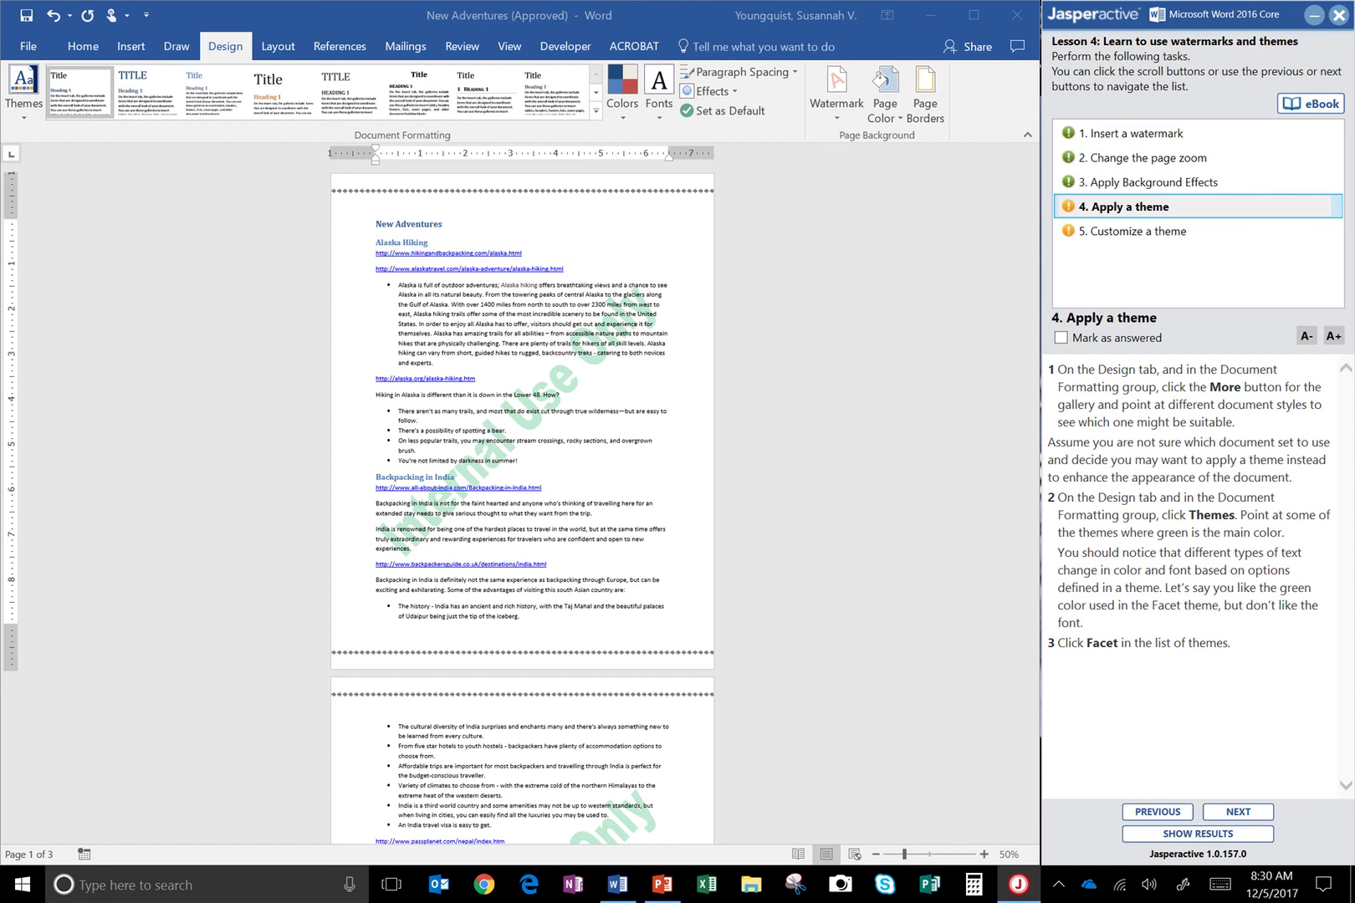
Look through the gallery of built-in document style sets and close it without applying one.
{"action": "left_click", "coordinate": [226, 50]}
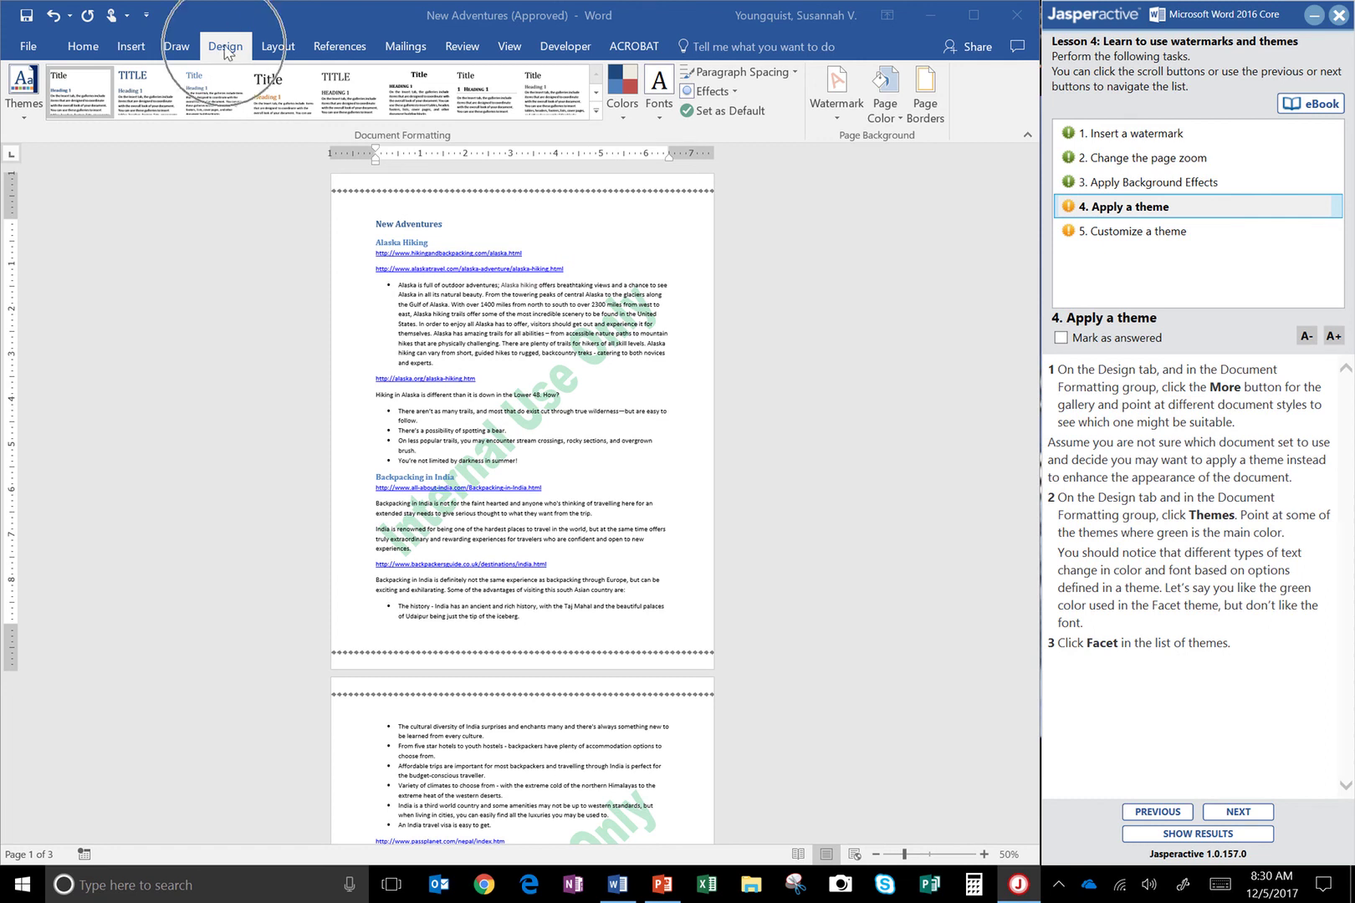
{"action": "left_click", "coordinate": [224, 48]}
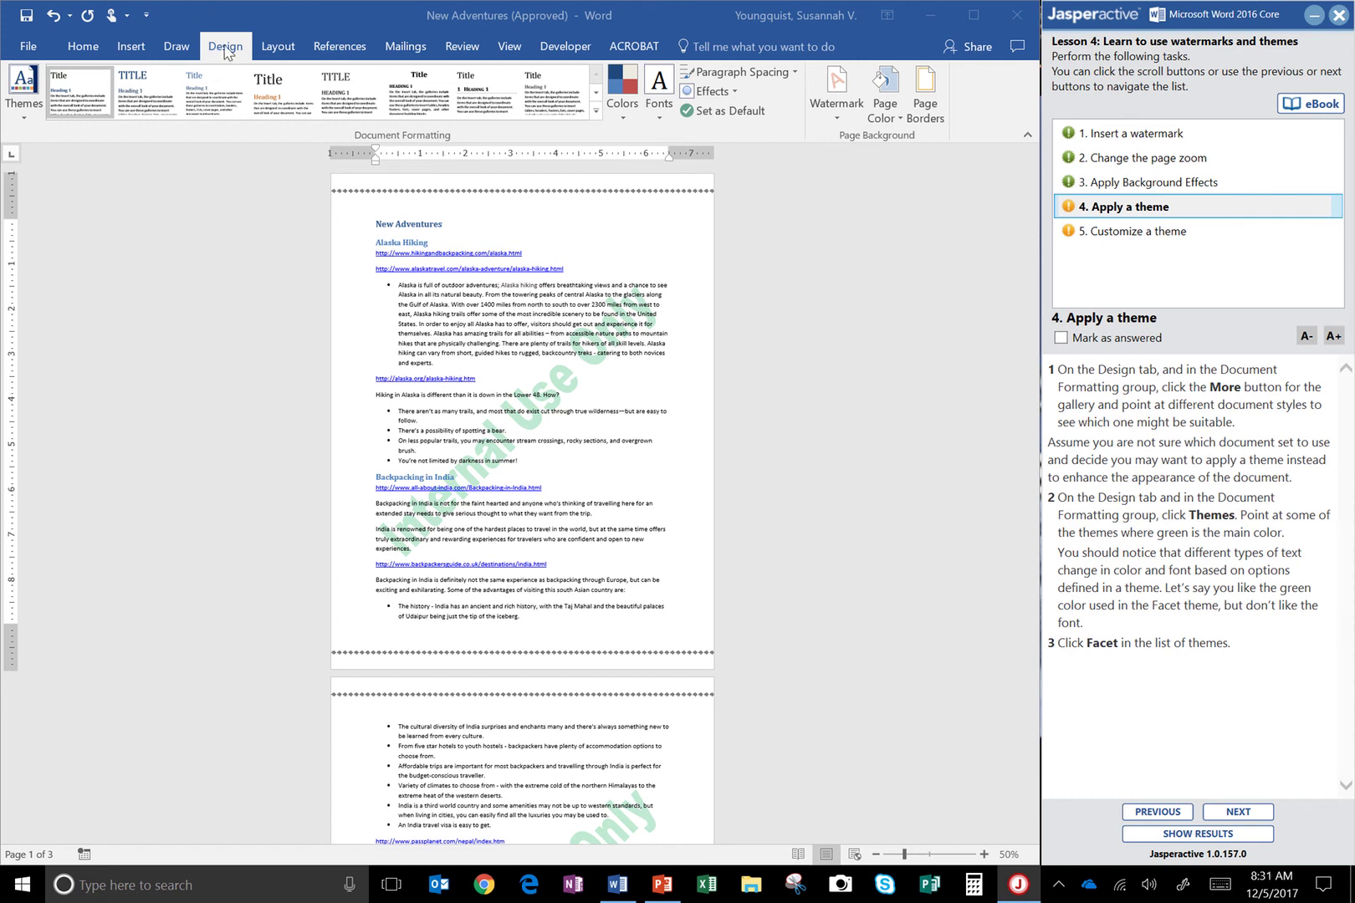
{"action": "left_click", "coordinate": [409, 140]}
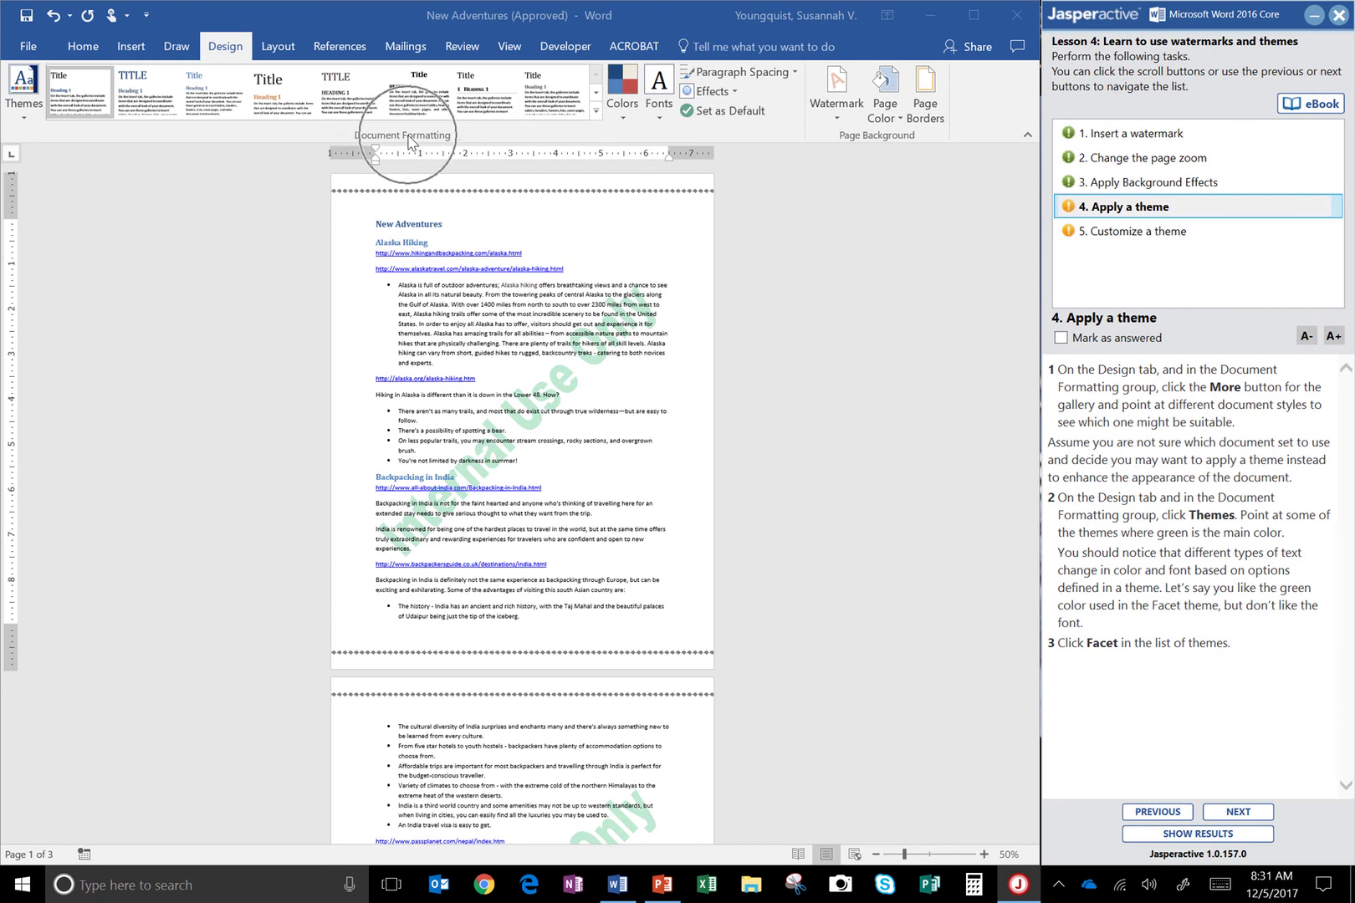
{"action": "left_click", "coordinate": [597, 112]}
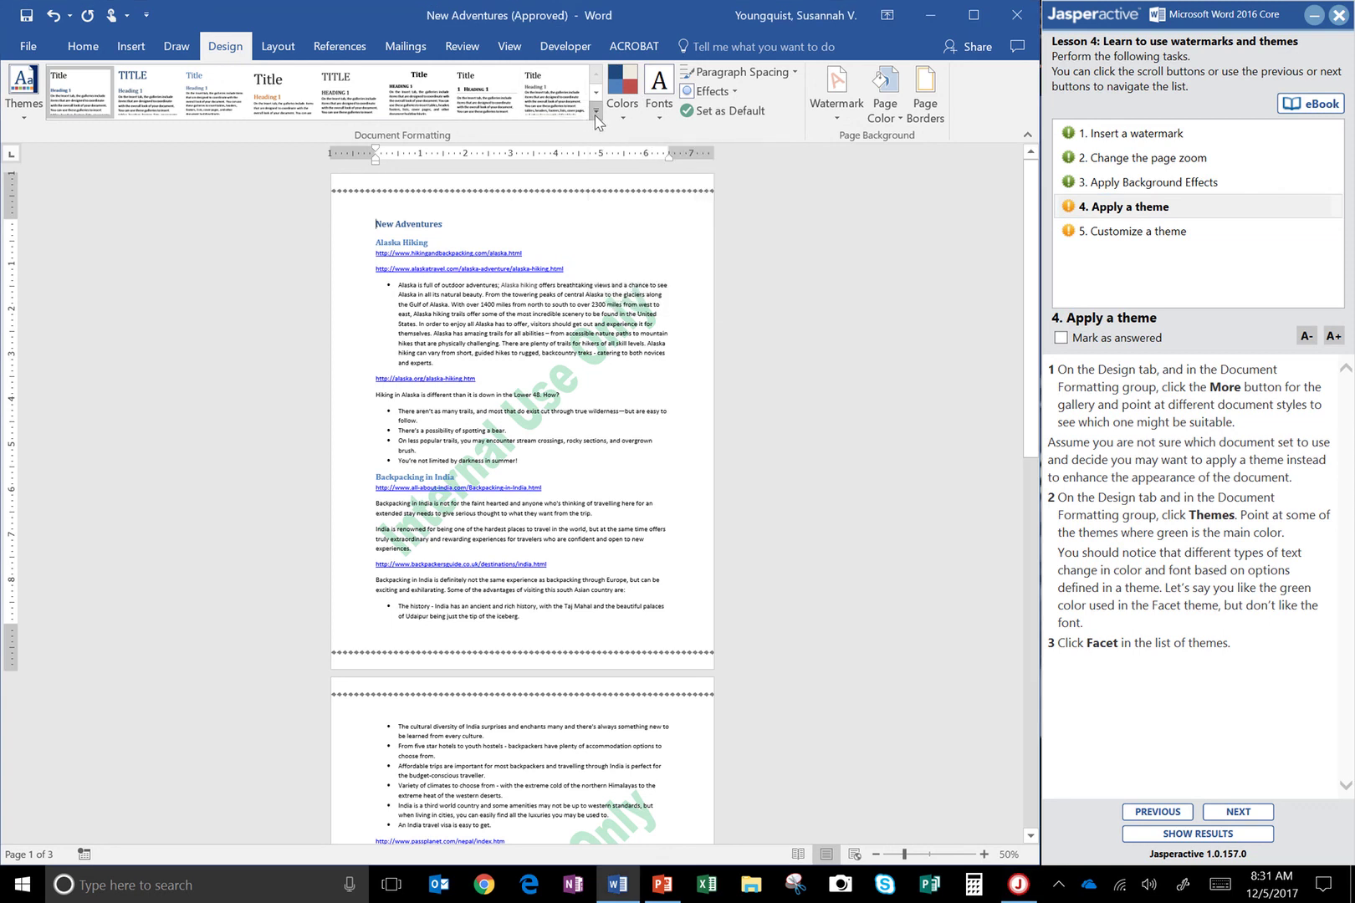
{"action": "left_click", "coordinate": [597, 113]}
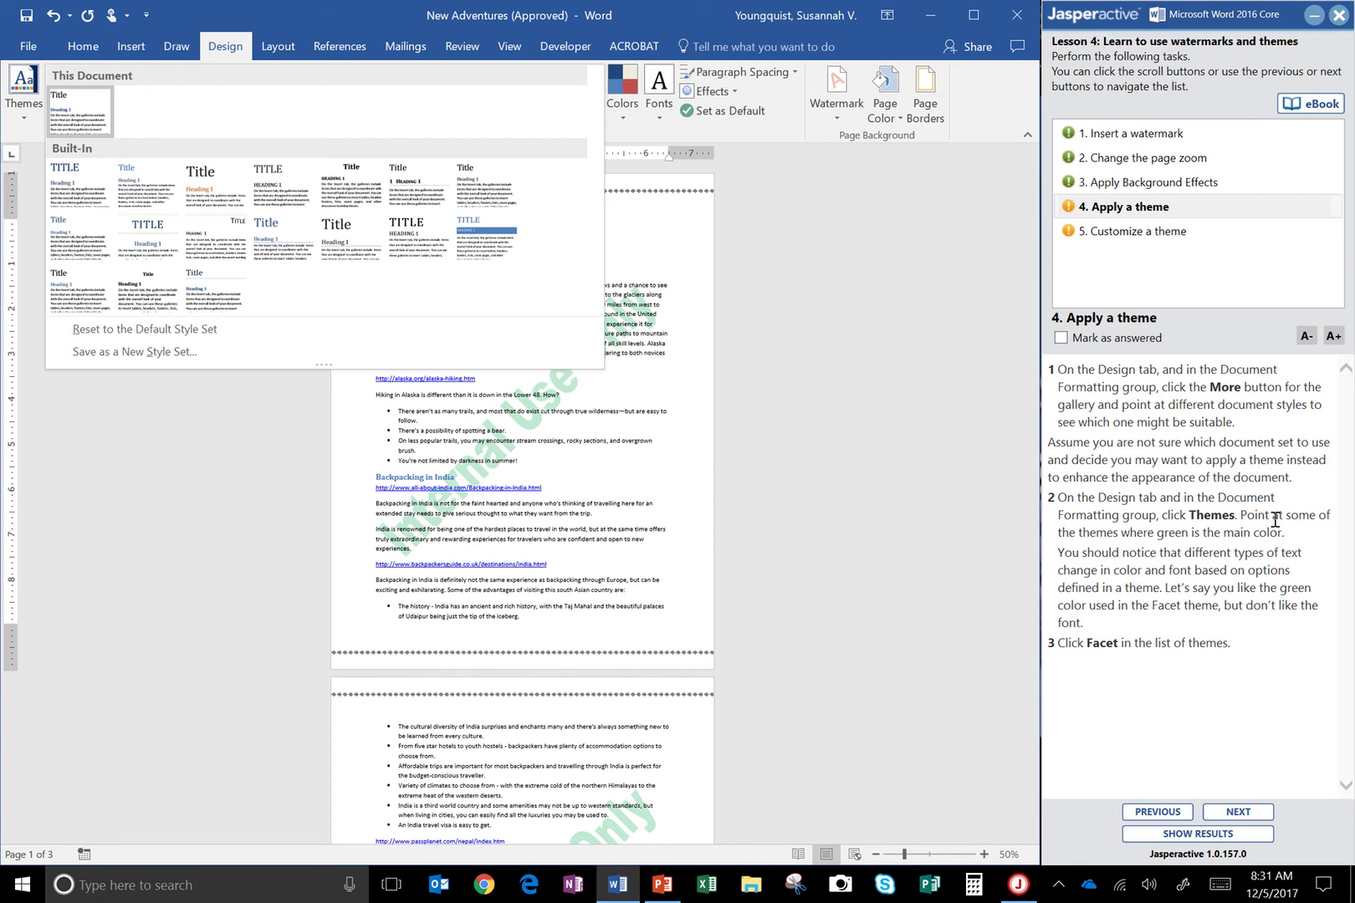
{"action": "left_click", "coordinate": [920, 306]}
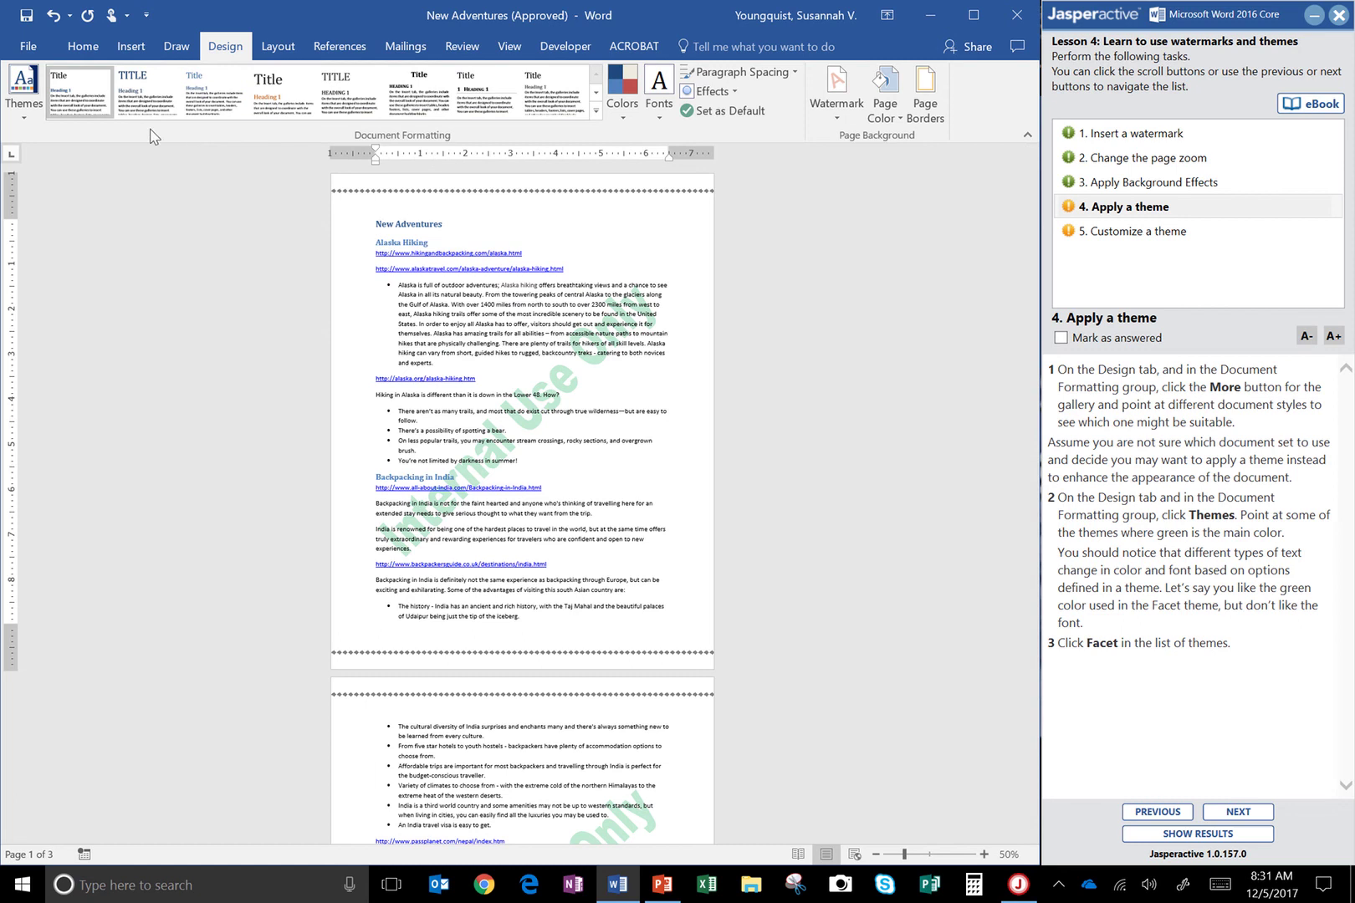
Apply the Facet theme to the document, and mark the Apply a theme task as answered before advancing to Customize a theme.
{"action": "left_click", "coordinate": [23, 92]}
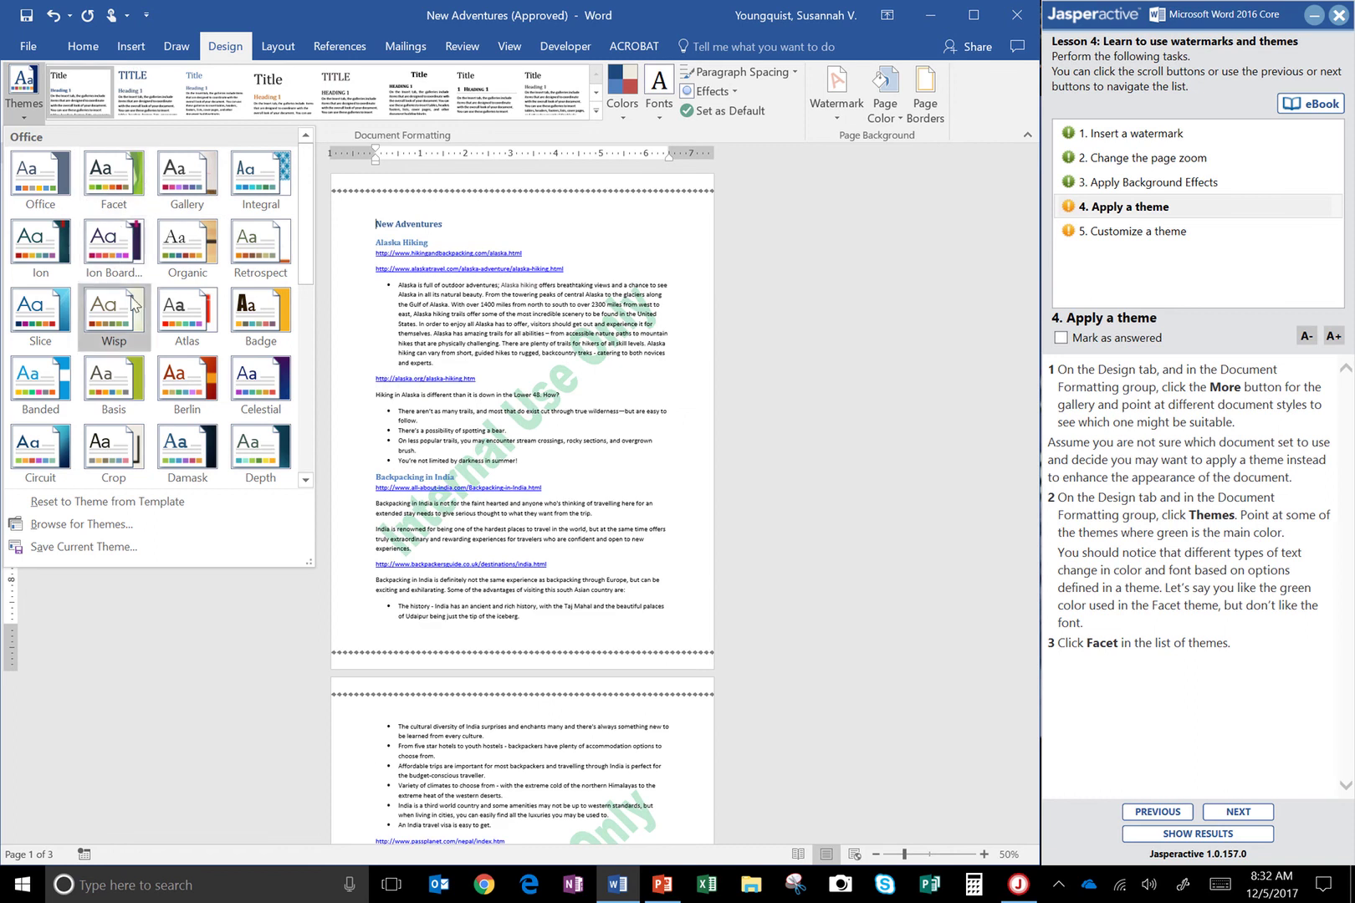
{"action": "left_click", "coordinate": [109, 191]}
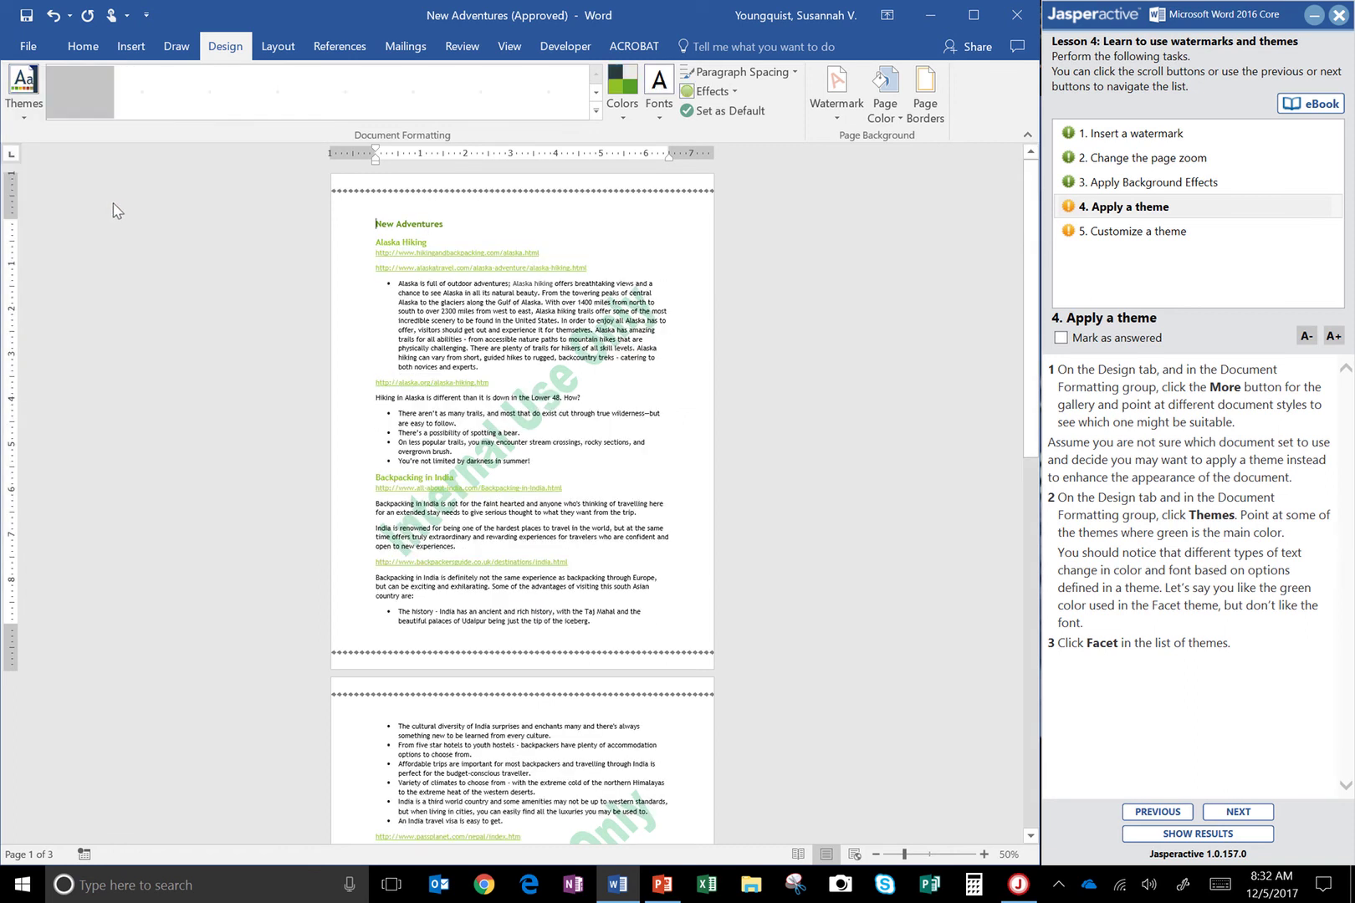
{"action": "left_click", "coordinate": [1091, 338]}
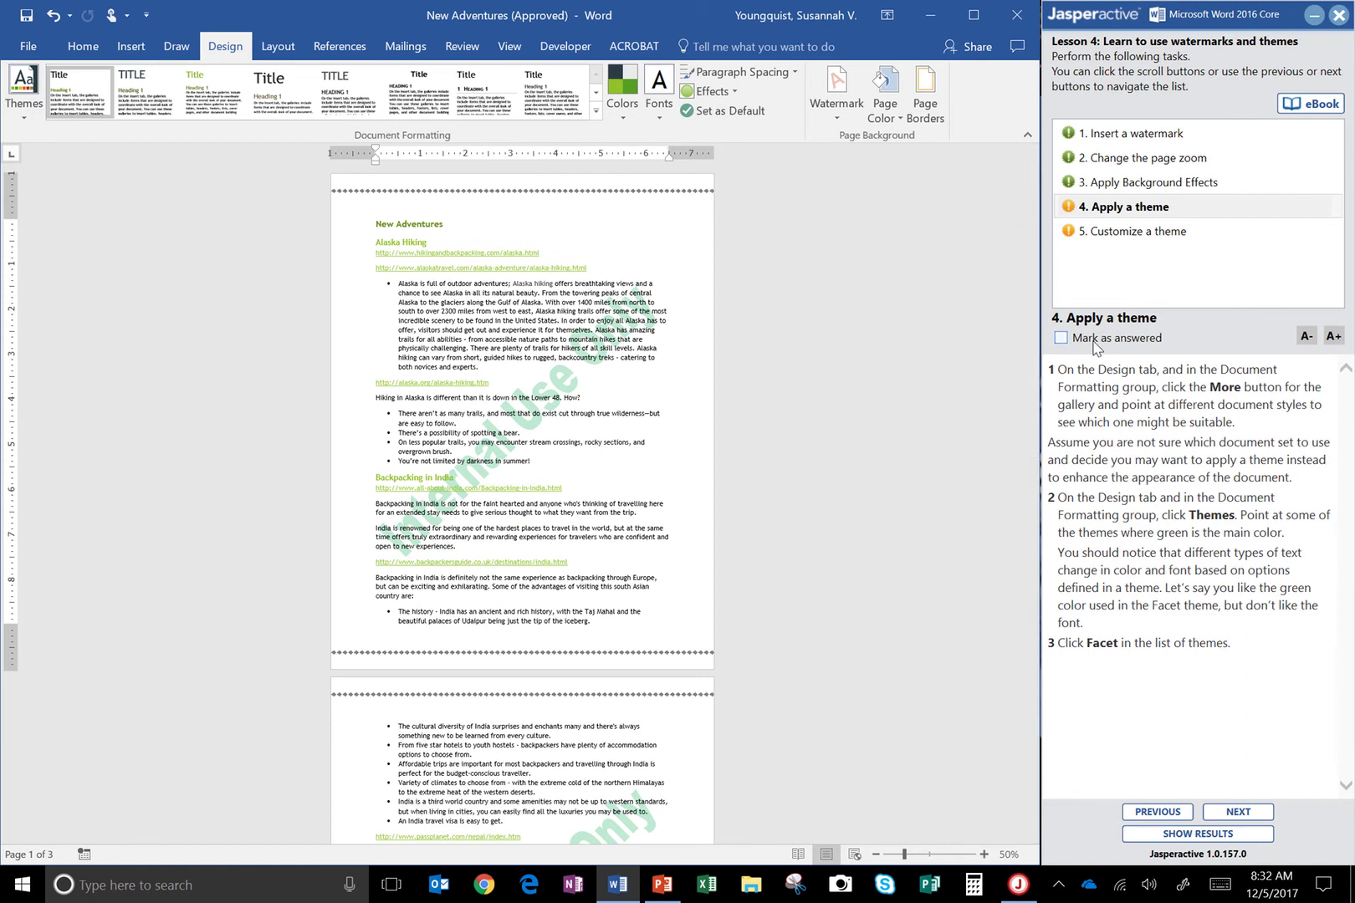
{"action": "left_click", "coordinate": [1252, 814]}
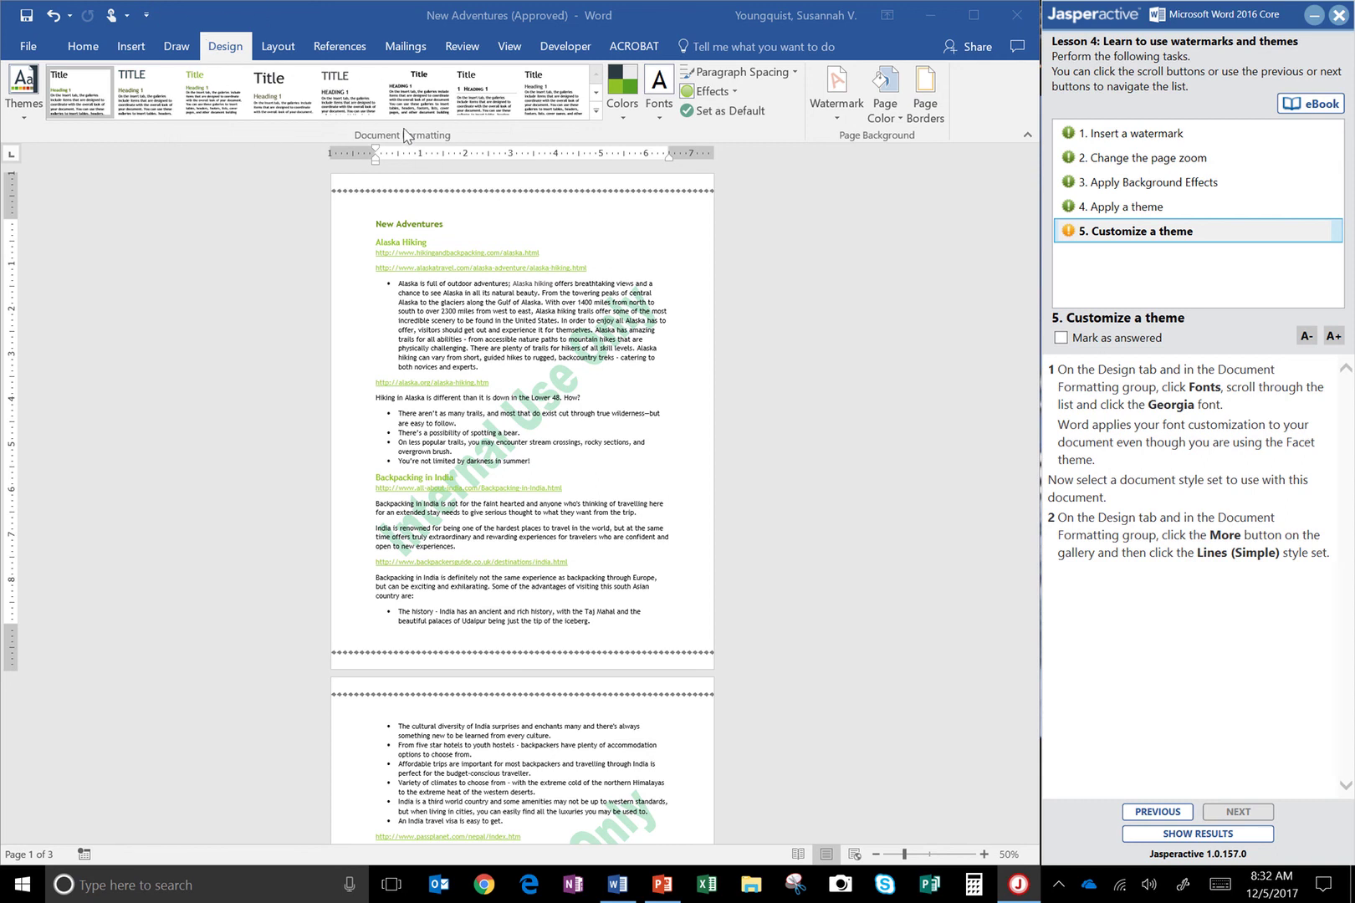
Change the document's theme fonts to Georgia and check the text on all pages.
{"action": "left_click", "coordinate": [660, 109]}
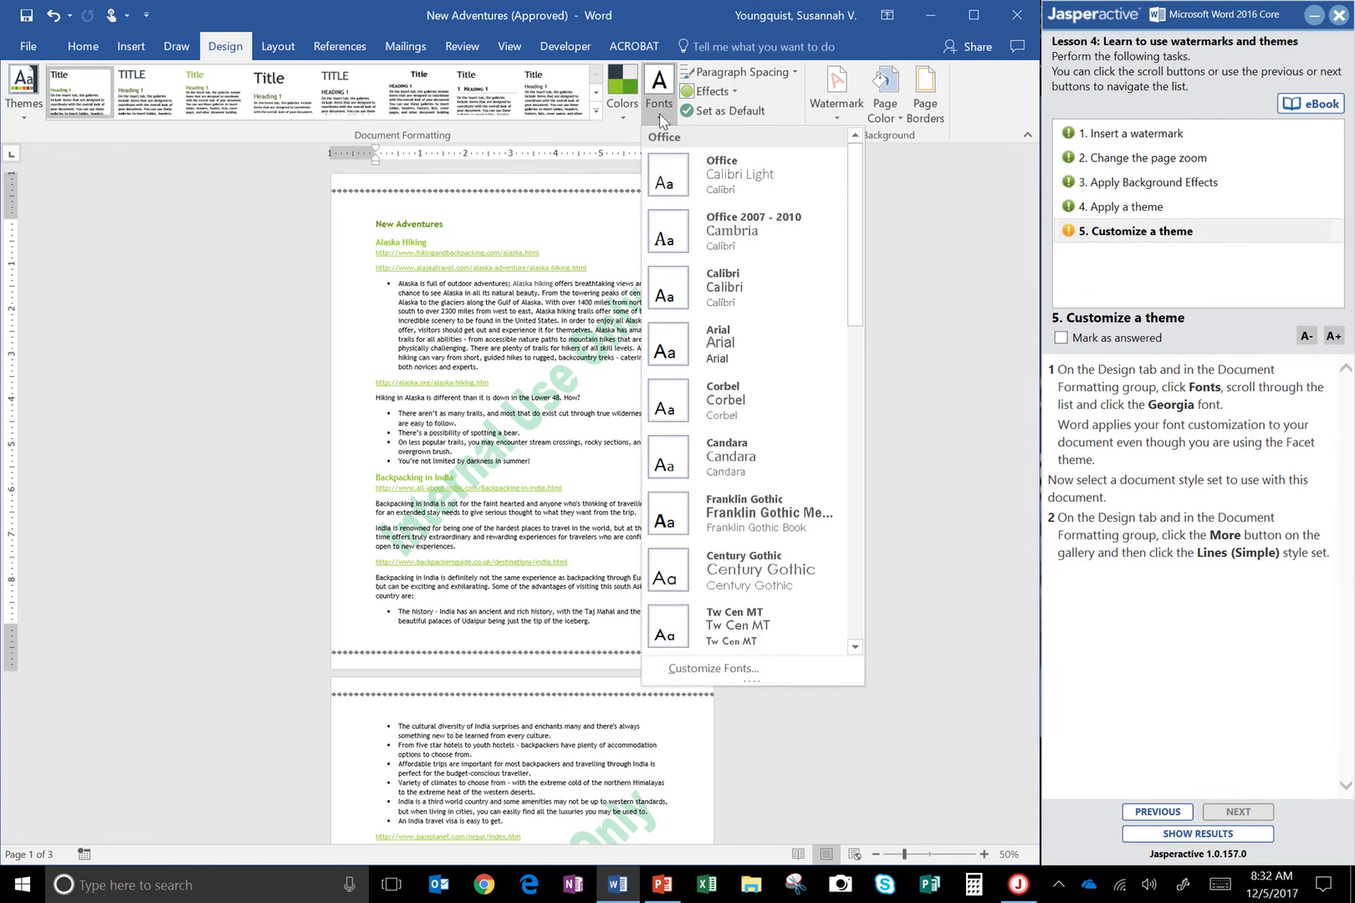
{"action": "scroll", "coordinate": [747, 225], "scroll_direction": "down", "scroll_amount": 5}
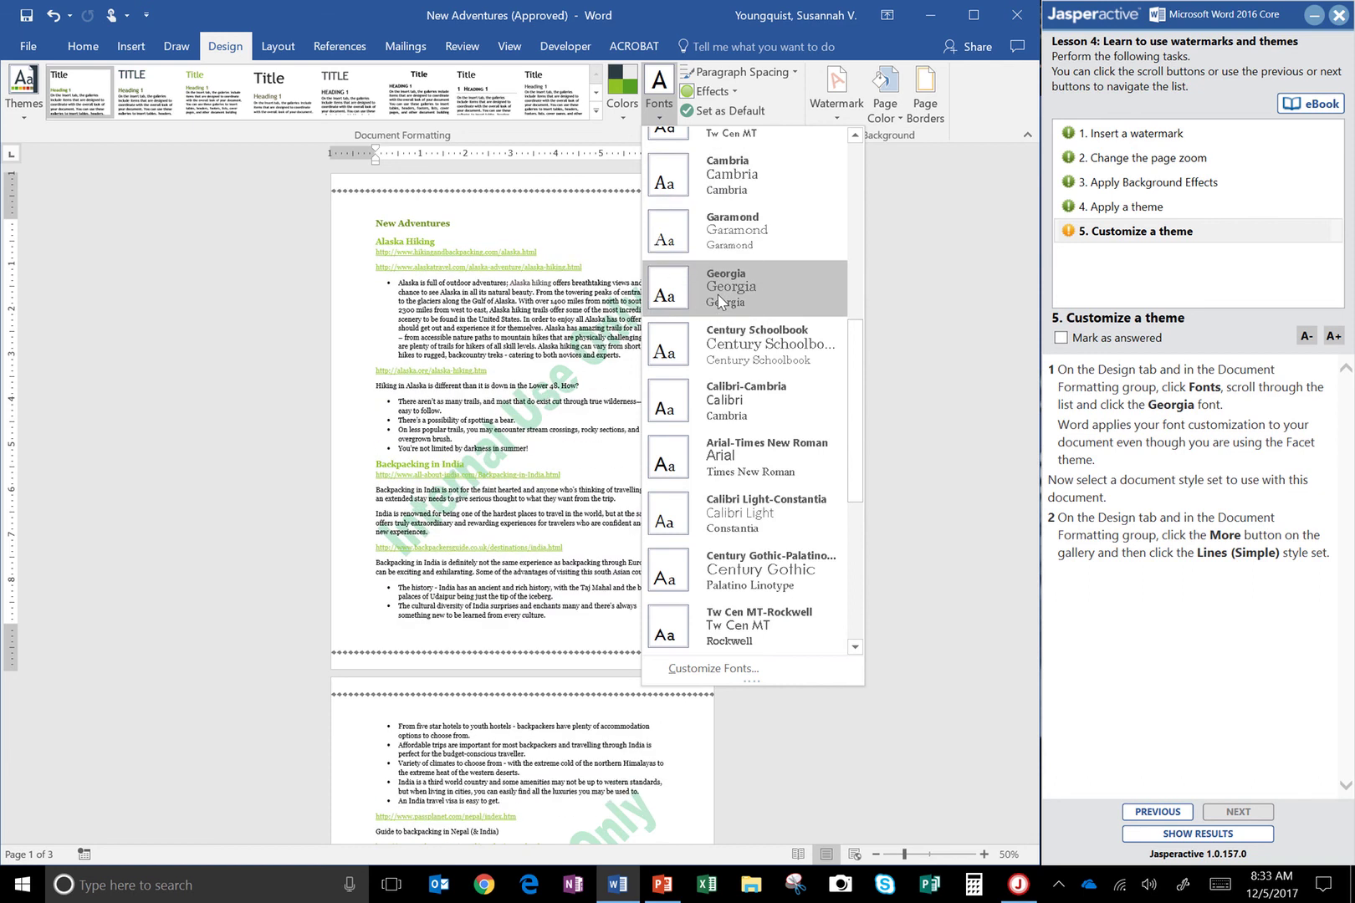
{"action": "left_click", "coordinate": [718, 299]}
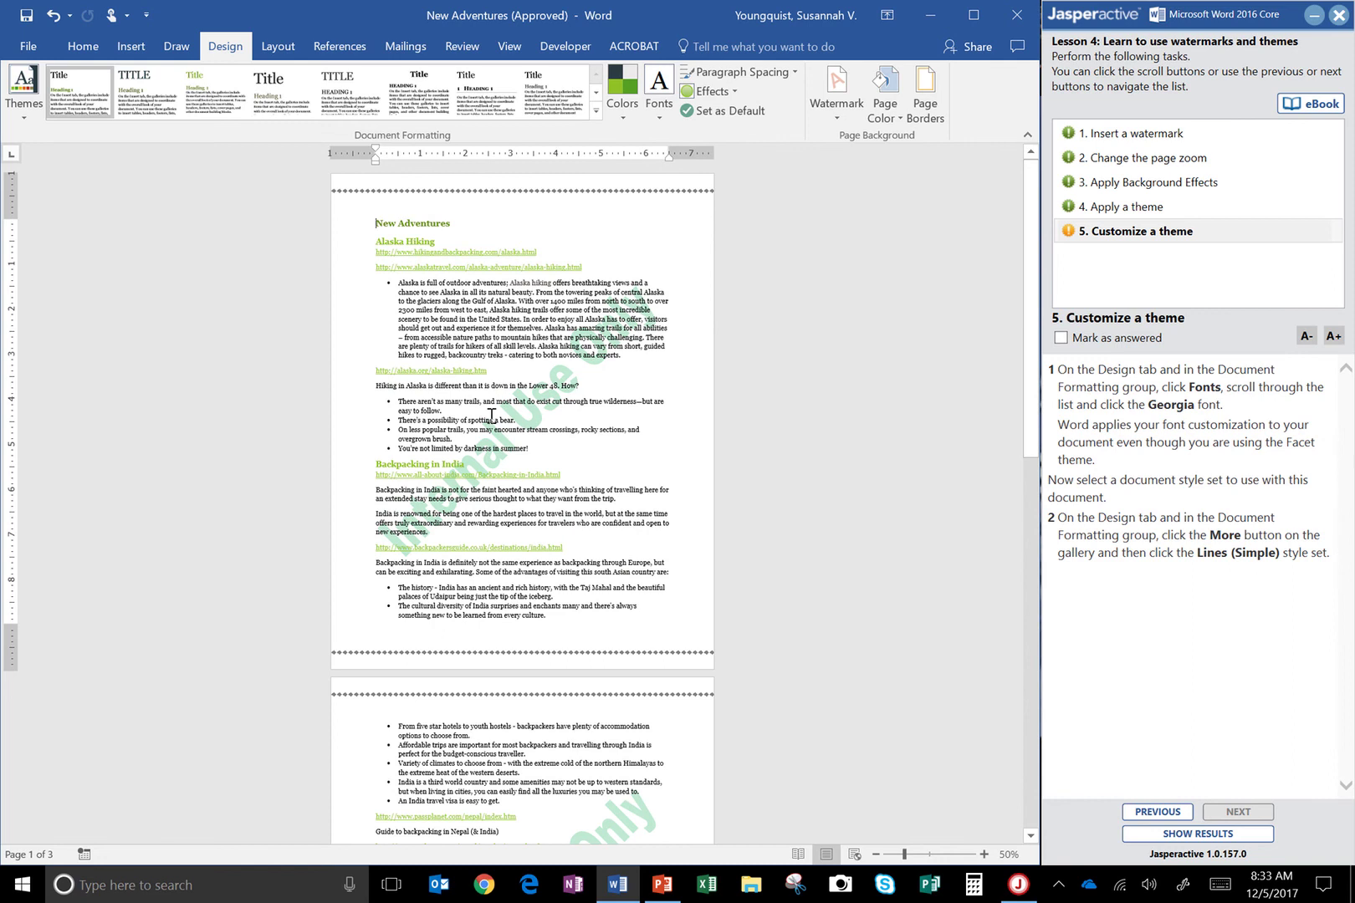
{"action": "scroll", "coordinate": [566, 514], "scroll_direction": "down", "scroll_amount": 5}
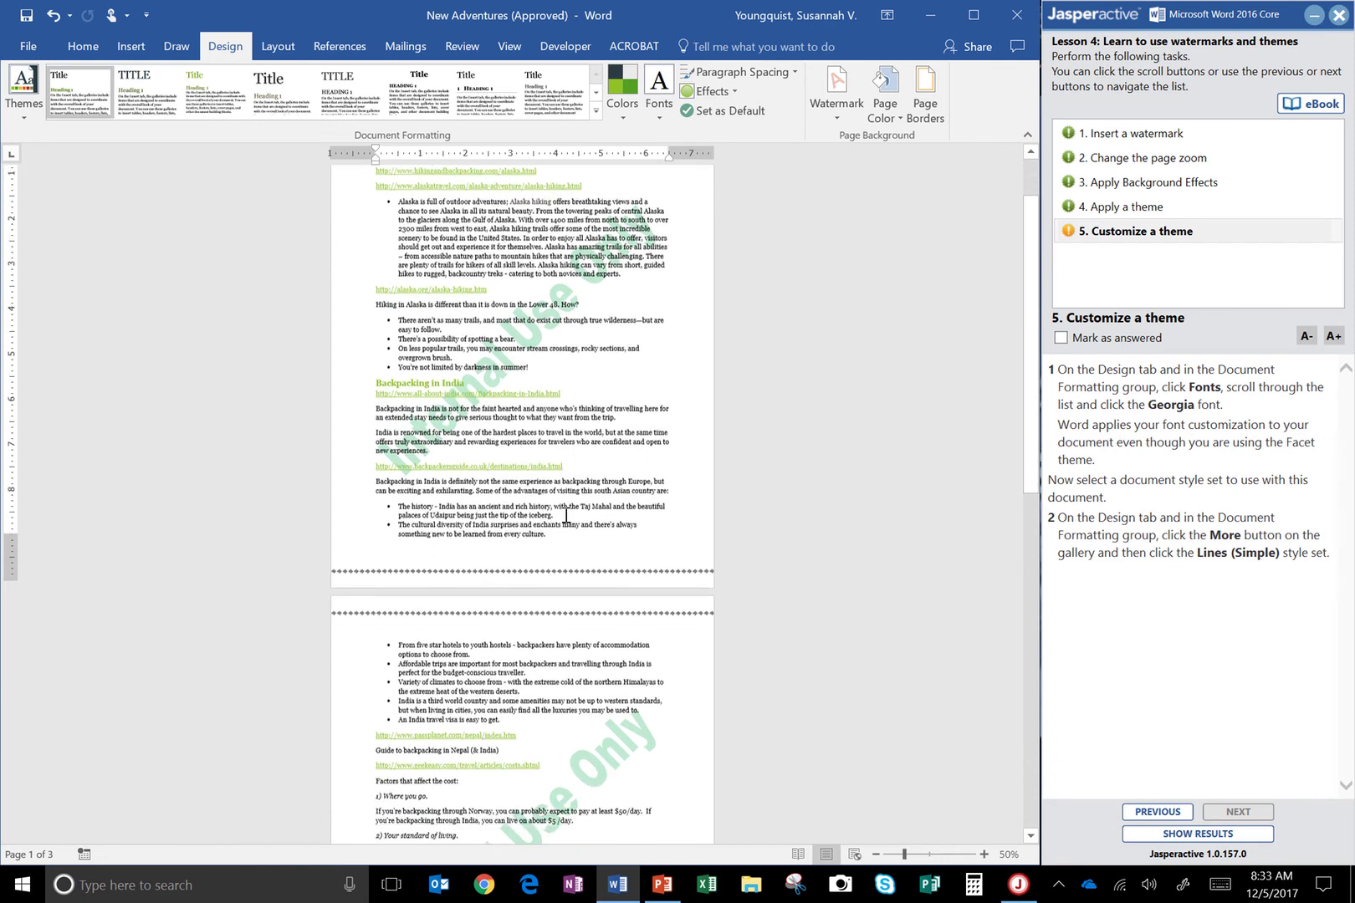
{"action": "scroll", "coordinate": [567, 514], "scroll_direction": "down", "scroll_amount": 10}
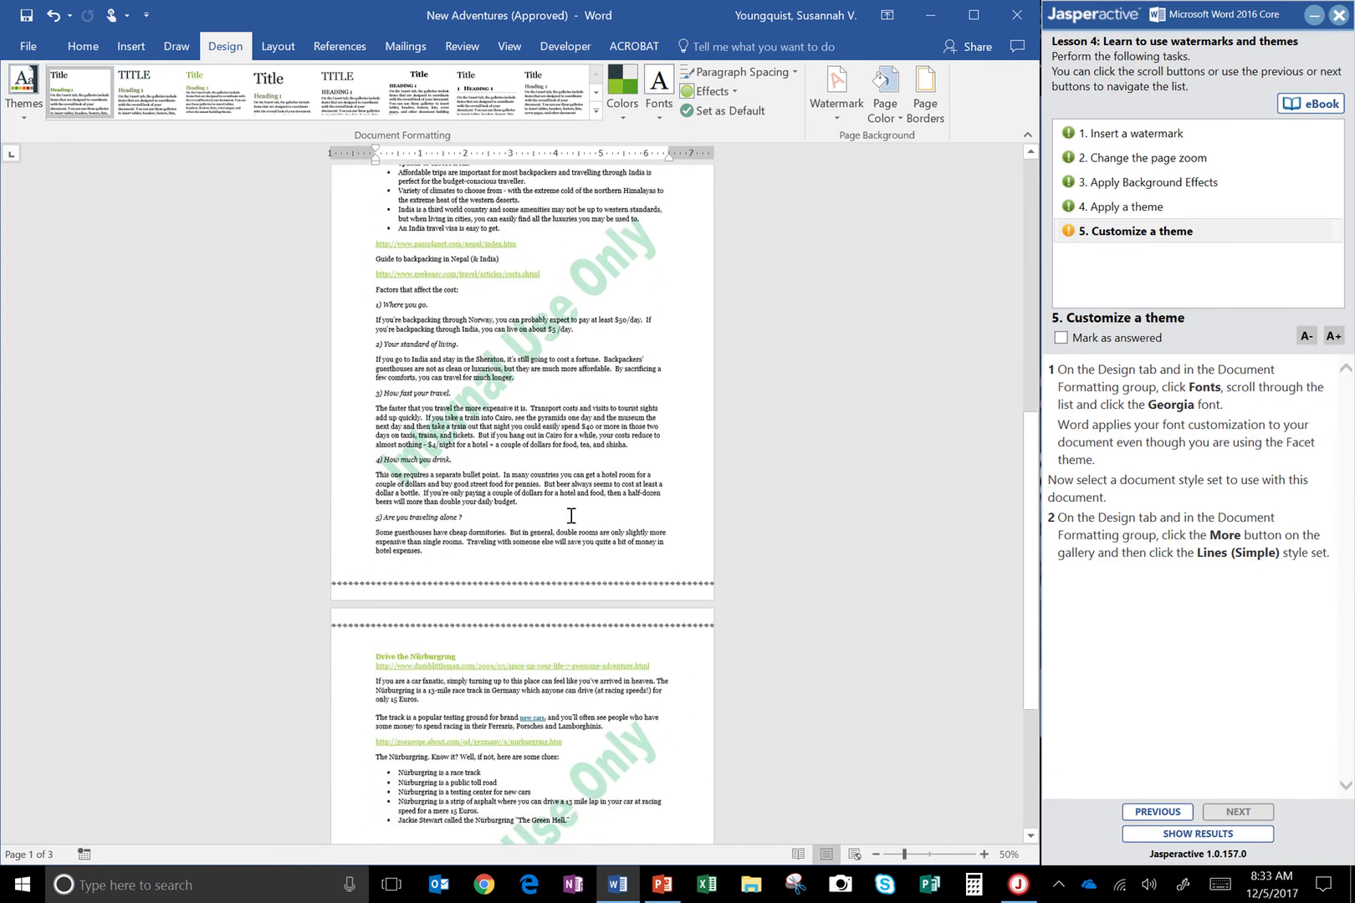
{"action": "scroll", "coordinate": [568, 507], "scroll_direction": "down", "scroll_amount": 5}
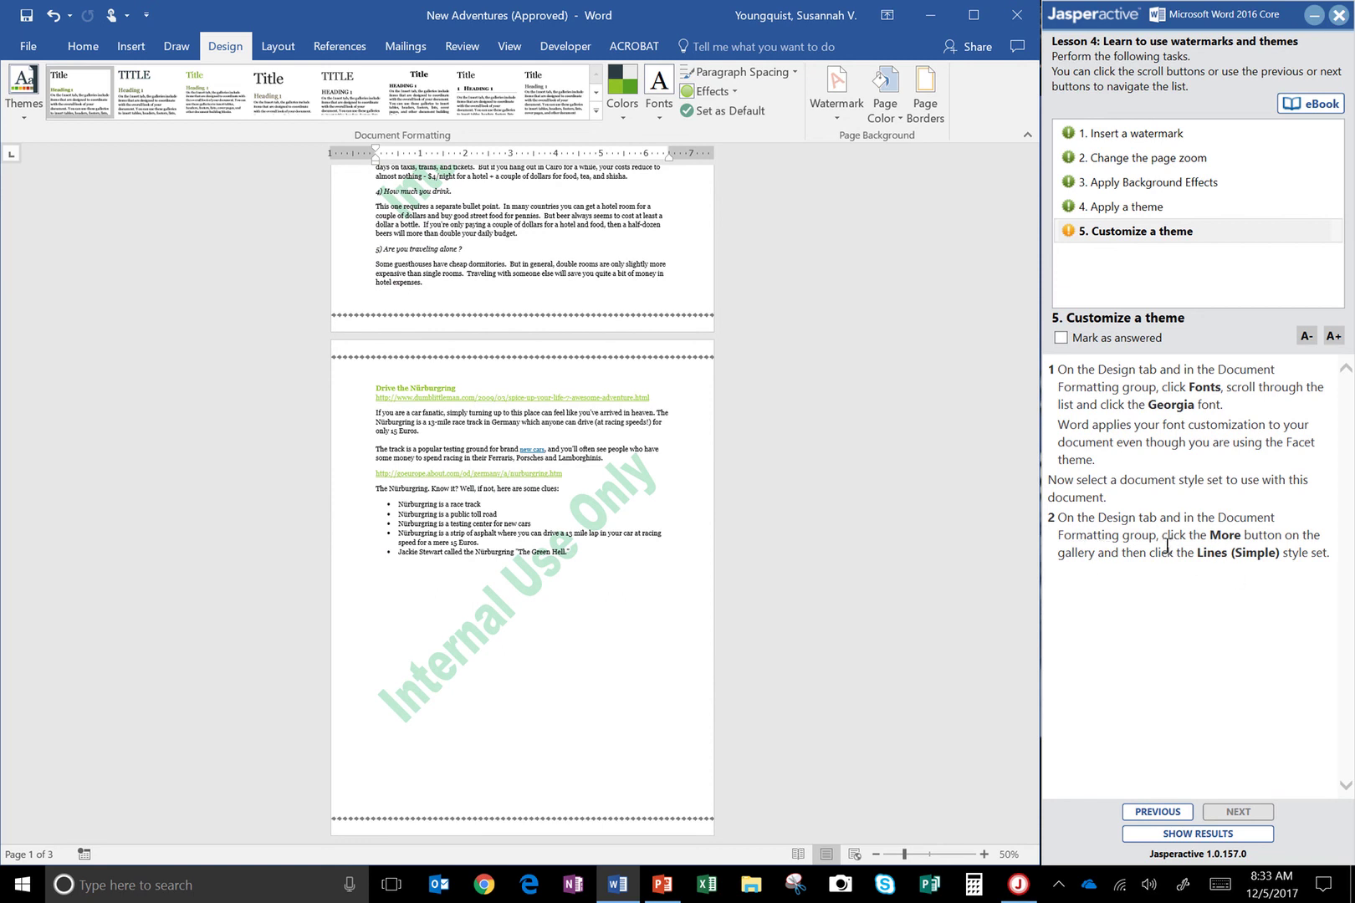
Apply the Lines (Simple) style set to the document and return to its first page.
{"action": "left_click", "coordinate": [220, 38]}
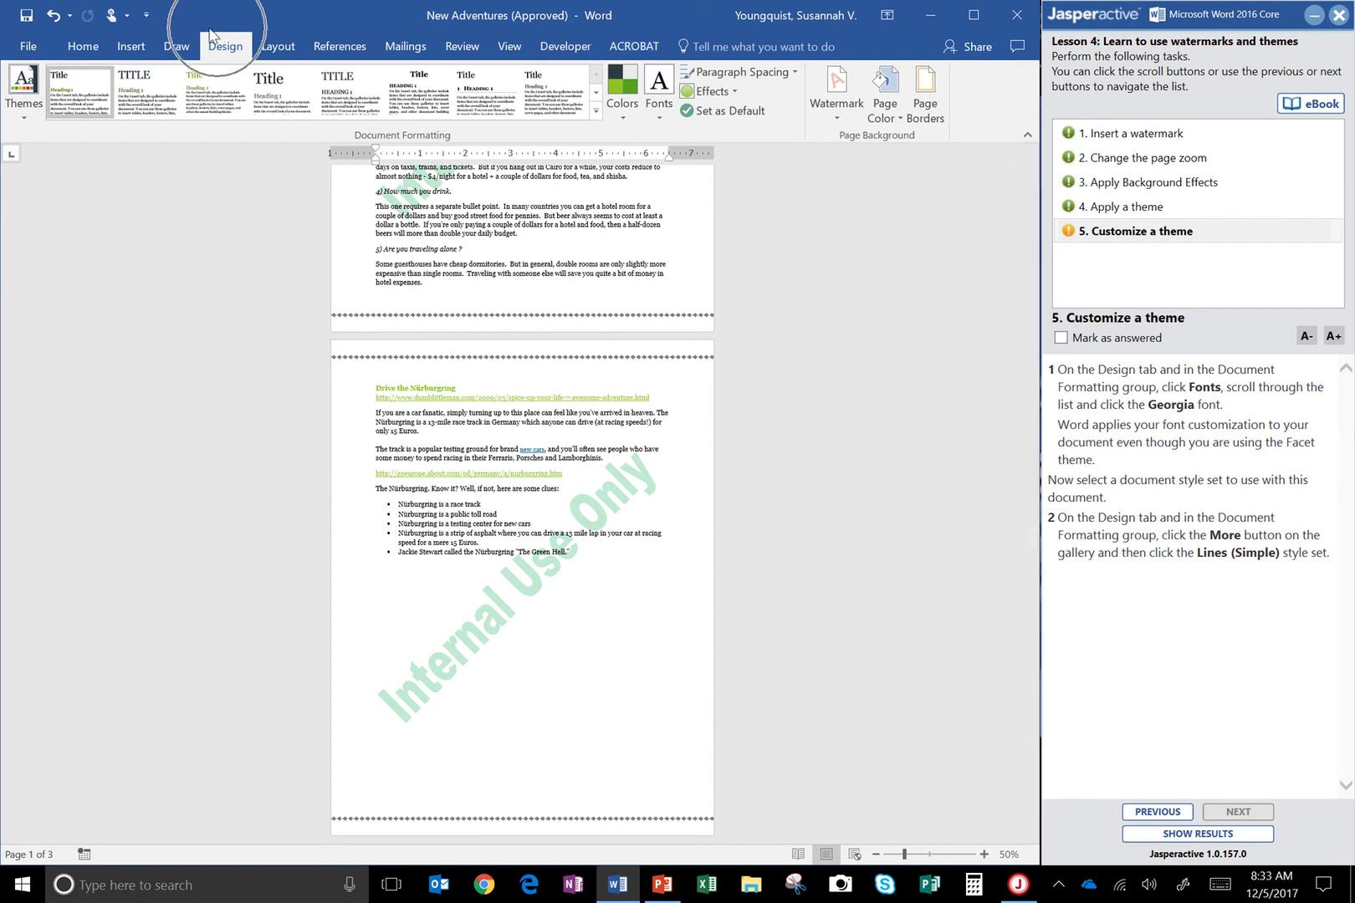
{"action": "left_click", "coordinate": [404, 139]}
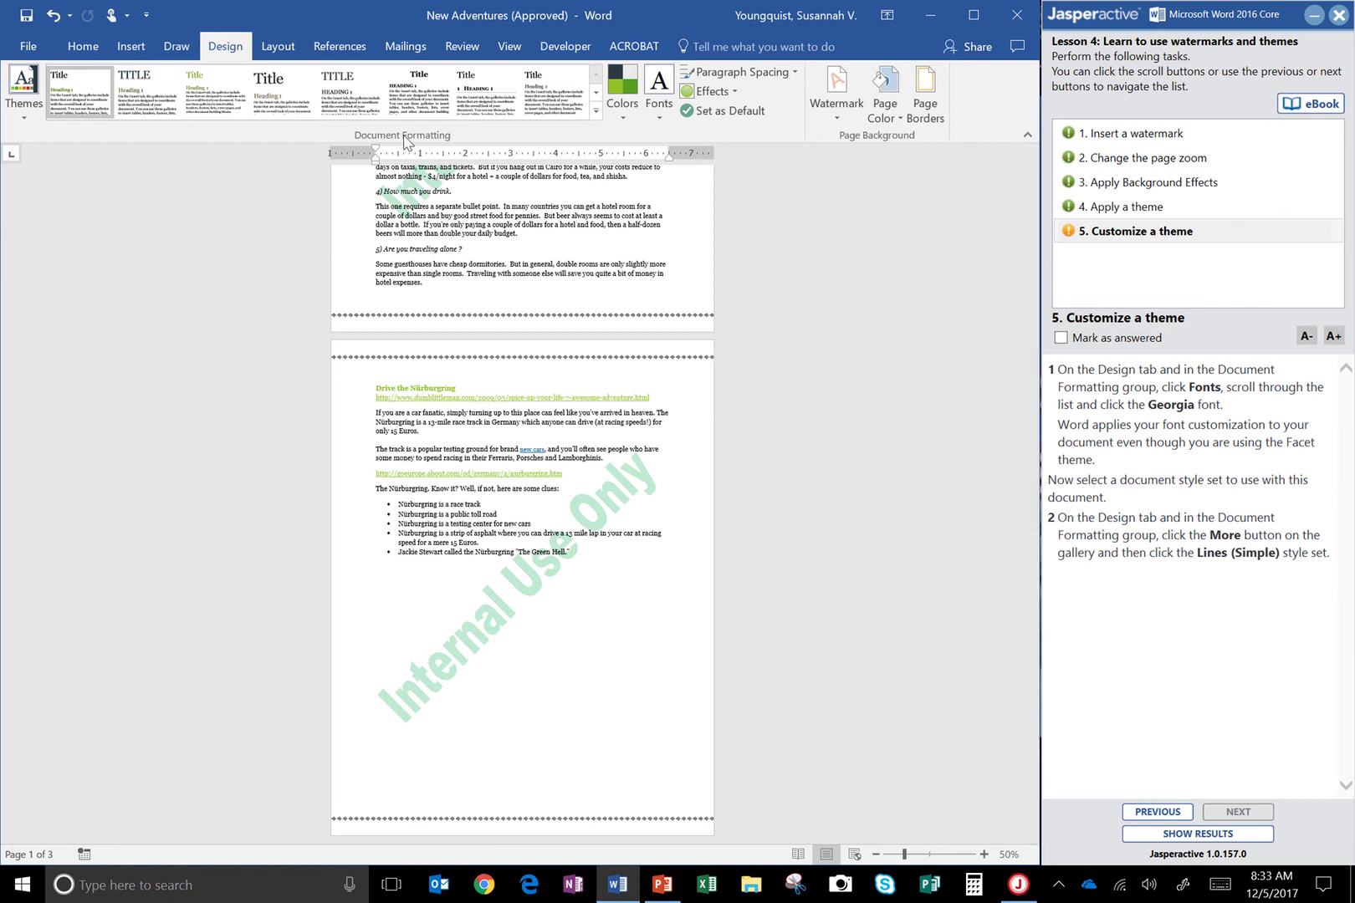
{"action": "left_click", "coordinate": [596, 110]}
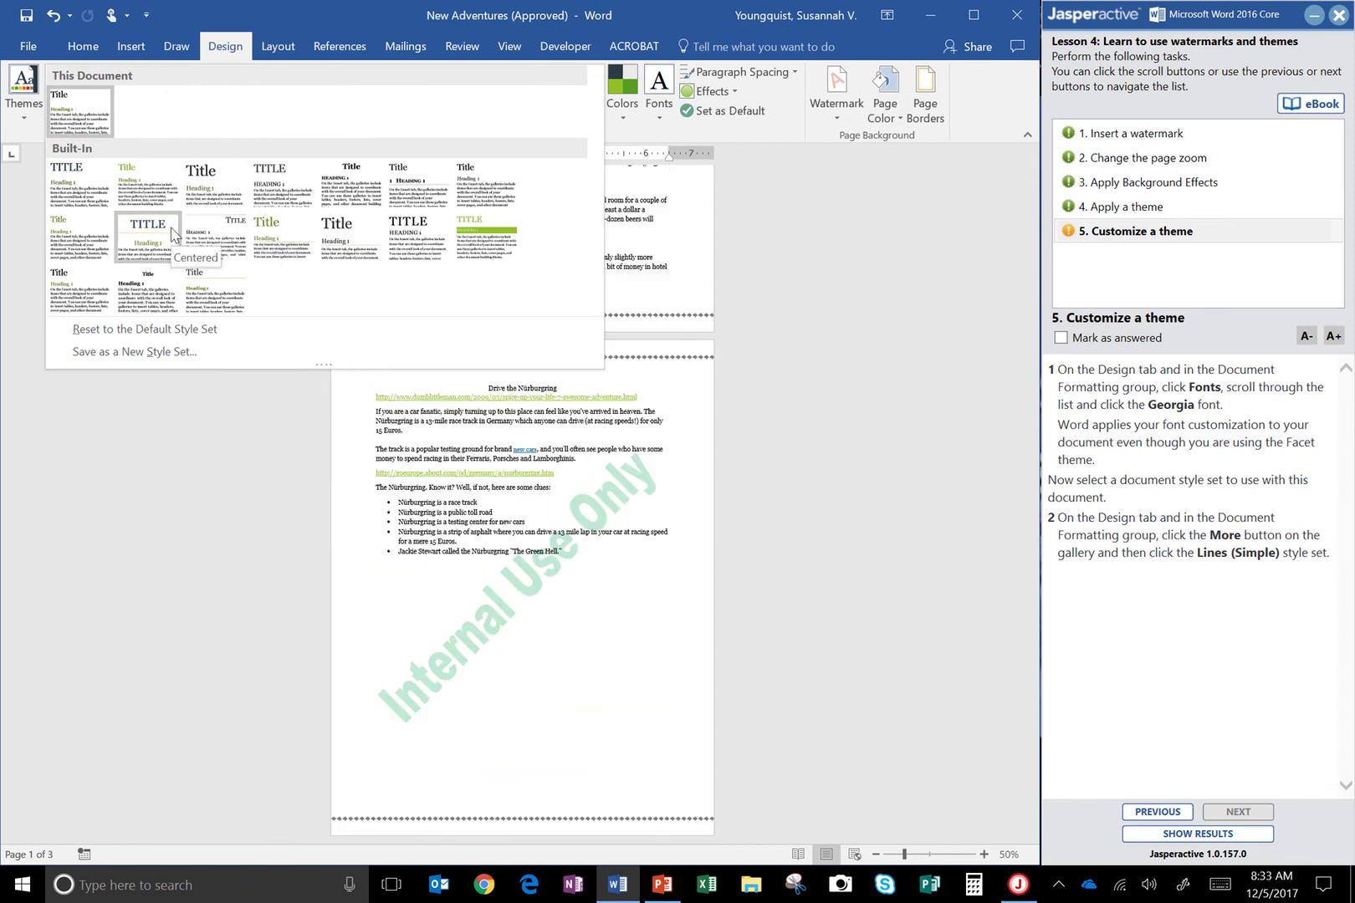
{"action": "left_click", "coordinate": [299, 240]}
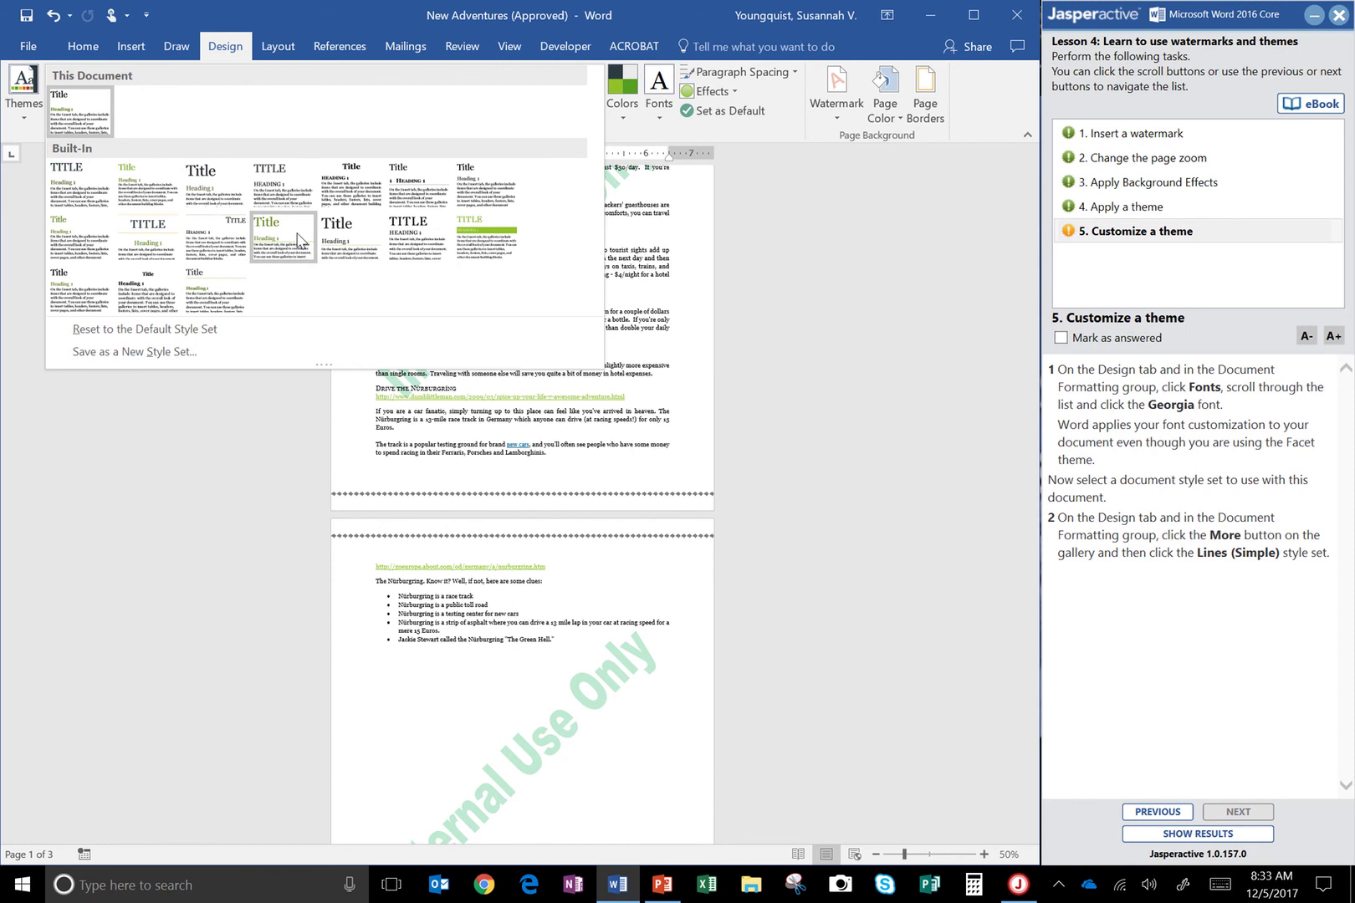
{"action": "scroll", "coordinate": [376, 294], "scroll_direction": "up", "scroll_amount": 10}
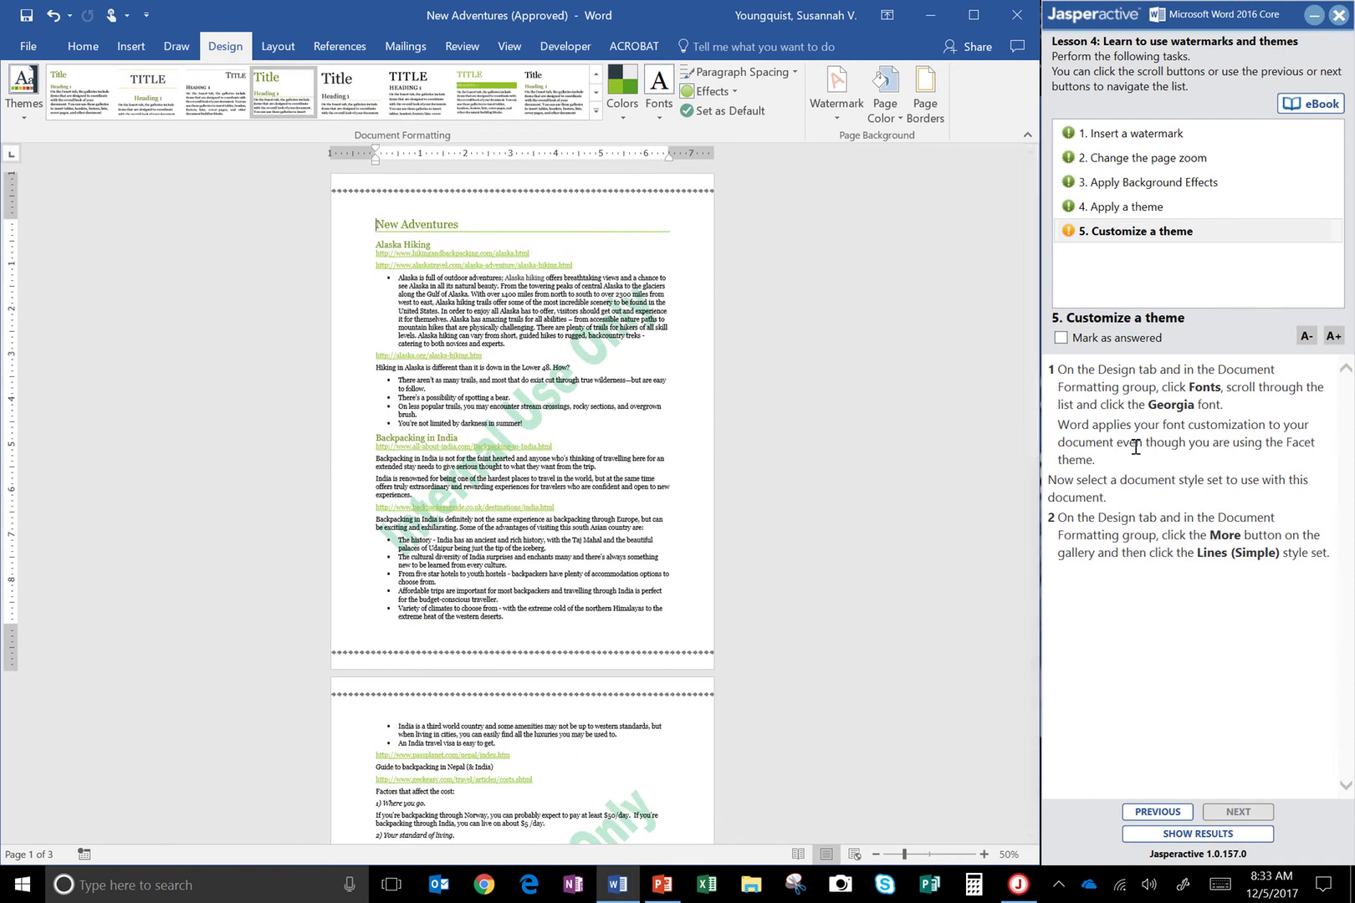
Mark the Customize a theme task as answered and submit the lesson to show its results.
{"action": "left_click", "coordinate": [1061, 339]}
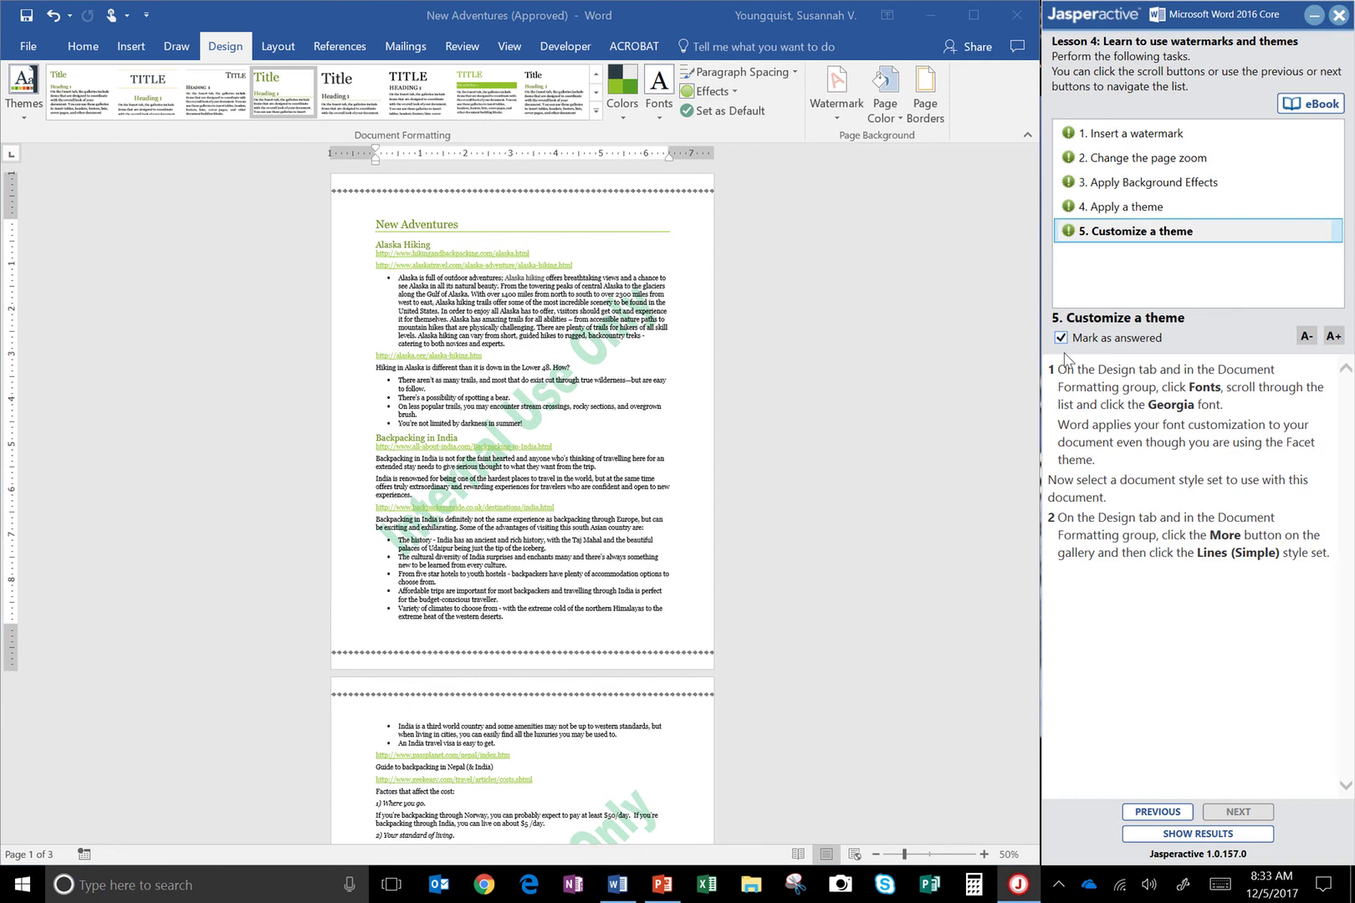
{"action": "left_click", "coordinate": [1201, 837]}
{"action": "left_click", "coordinate": [711, 515]}
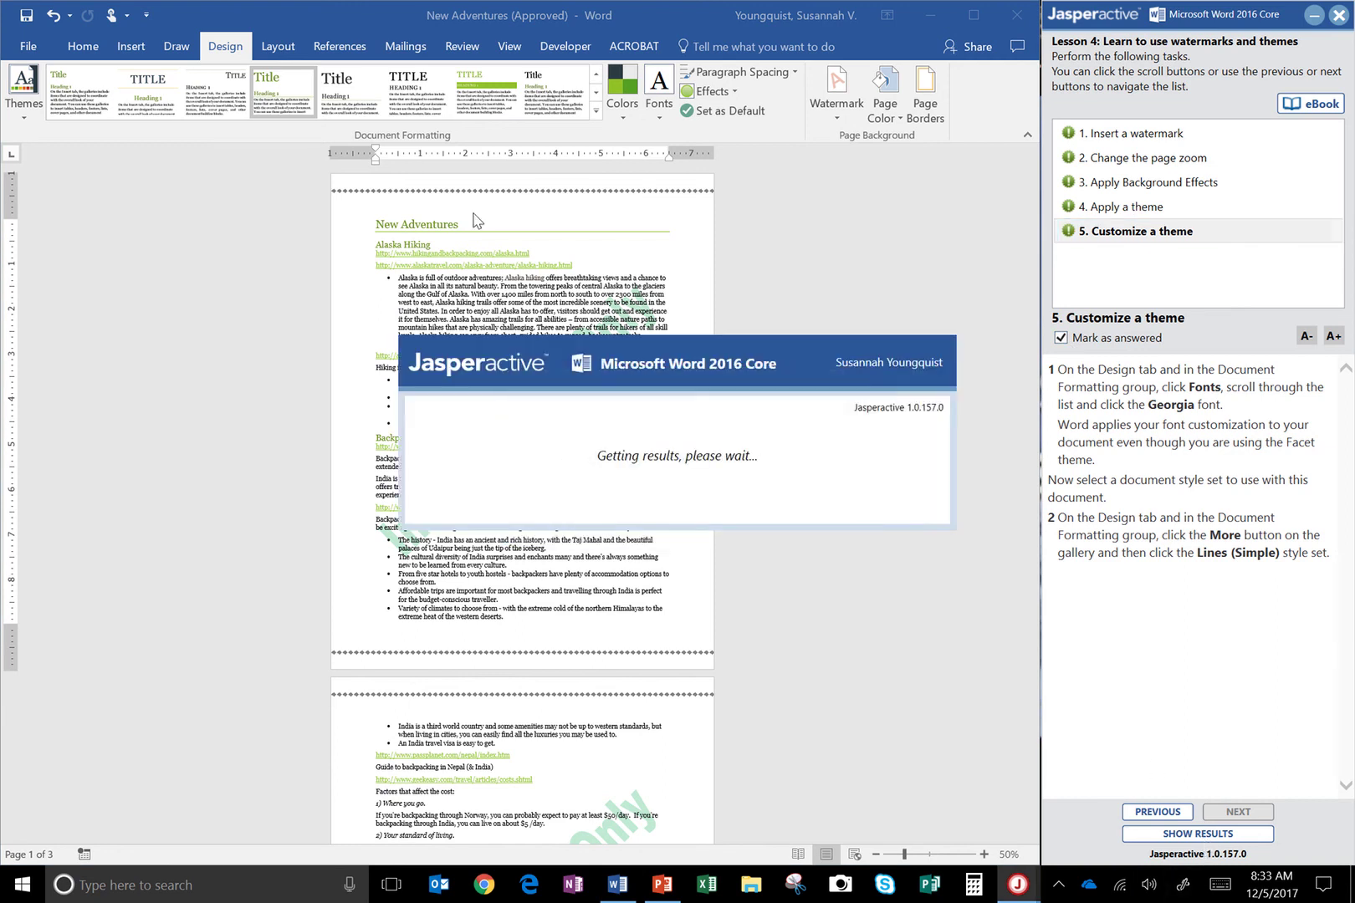